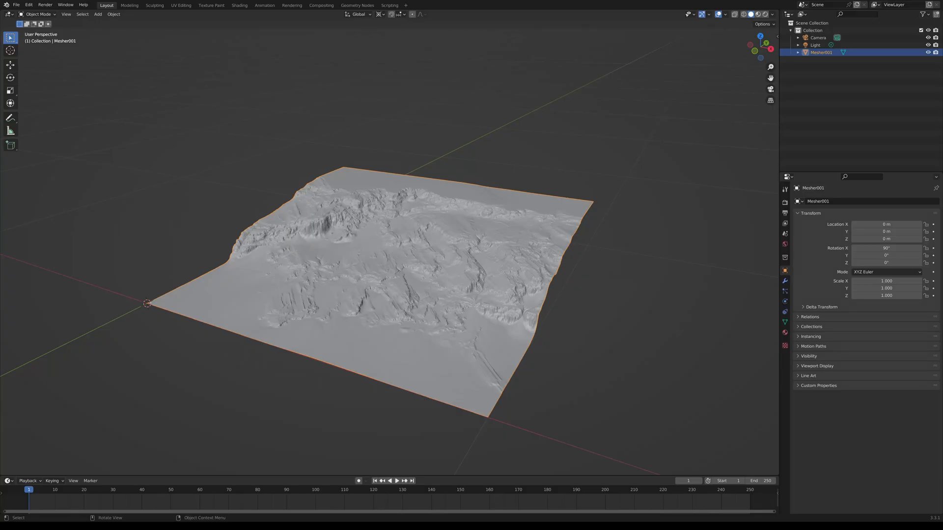
# Create a new geometry node group on the Mesher001 terrain in the Geometry Nodes workspace.
pyautogui.moveTo(296, 227); pyautogui.dragTo(319, 205, button='middle')
pyautogui.scroll(7, 296, 219)
pyautogui.keyDown('shift'); pyautogui.moveTo(147, 216); pyautogui.dragTo(339, 177, button='middle'); pyautogui.keyUp('shift')
pyautogui.scroll(4, 184, 237)
pyautogui.scroll(-1, 337, 212)
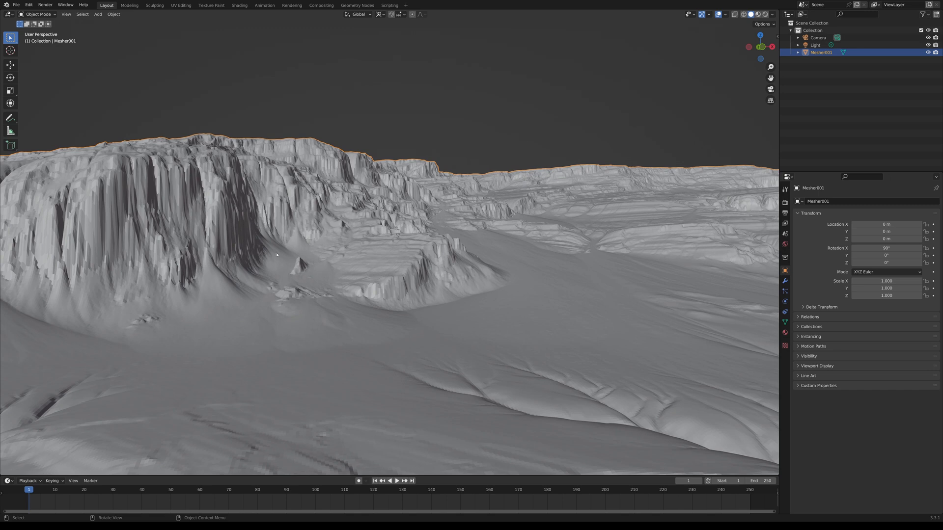
pyautogui.click(357, 6)
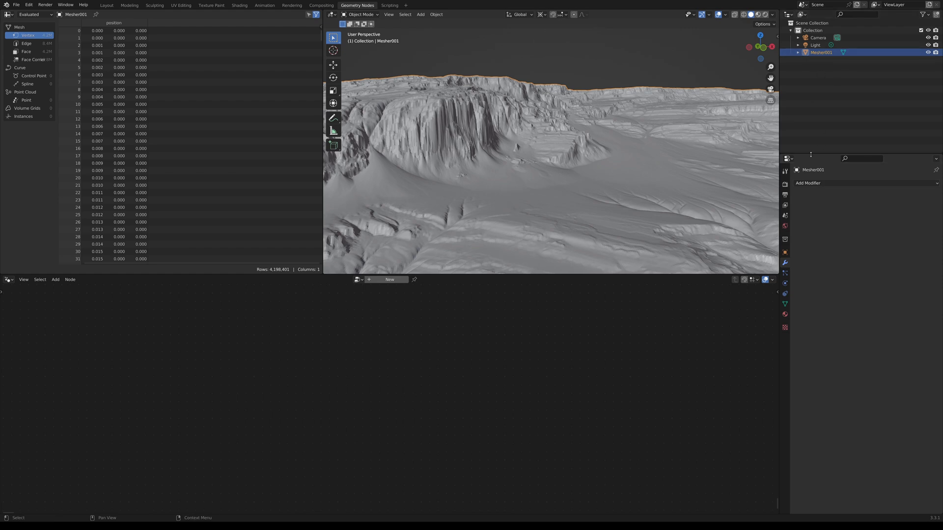
pyautogui.click(810, 183)
pyautogui.click(389, 279)
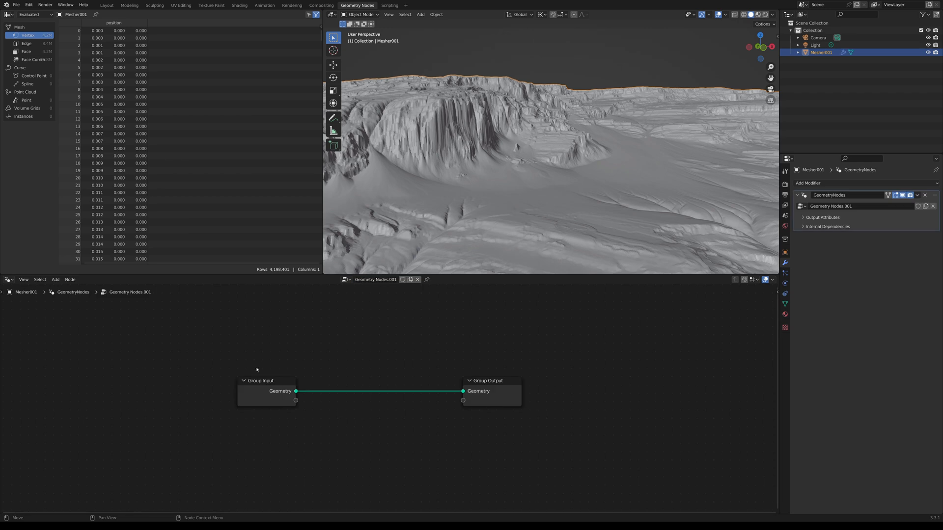
# Disconnect Group Input from Group Output and move the two nodes farther apart.
pyautogui.moveTo(251, 385); pyautogui.dragTo(157, 384)
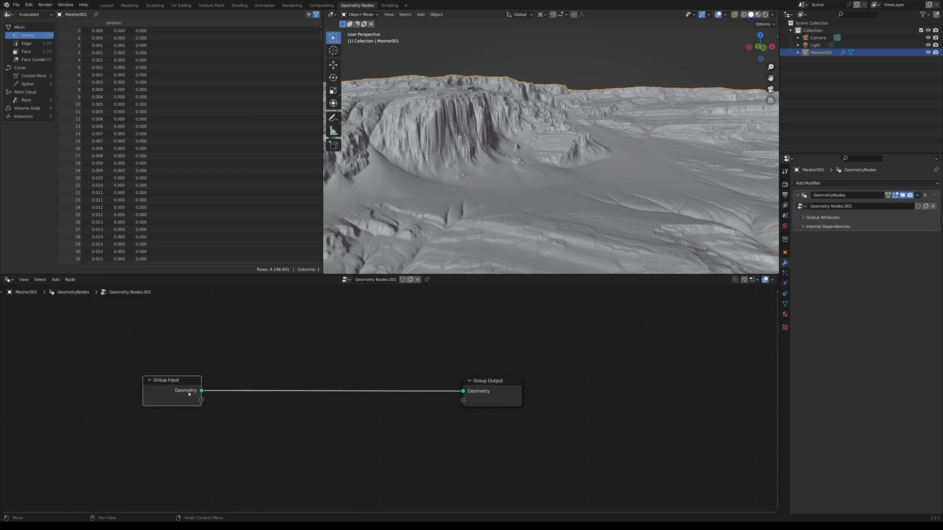
pyautogui.moveTo(463, 390); pyautogui.dragTo(415, 381)
pyautogui.moveTo(483, 381); pyautogui.dragTo(553, 391)
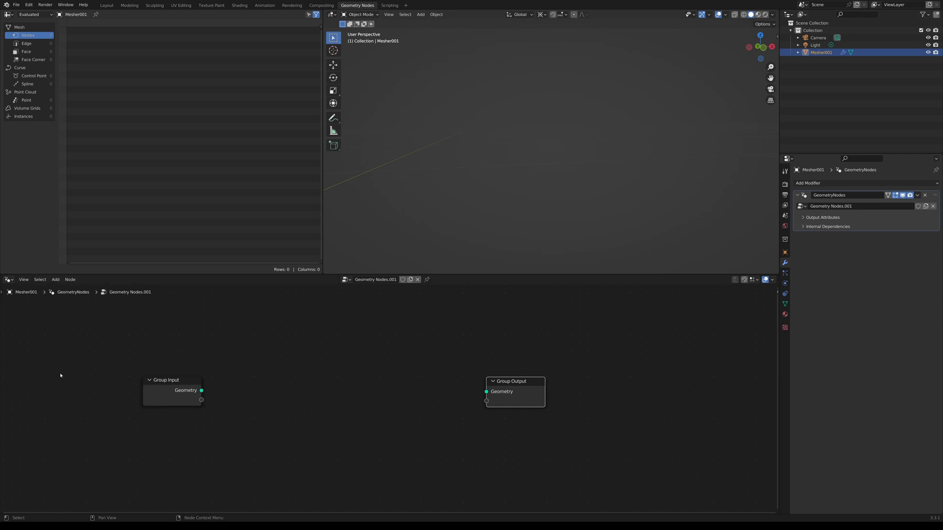
# Add a Separate Geometry node fed by the Group Input geometry and set its domain to Face.
pyautogui.moveTo(189, 390); pyautogui.dragTo(316, 344)
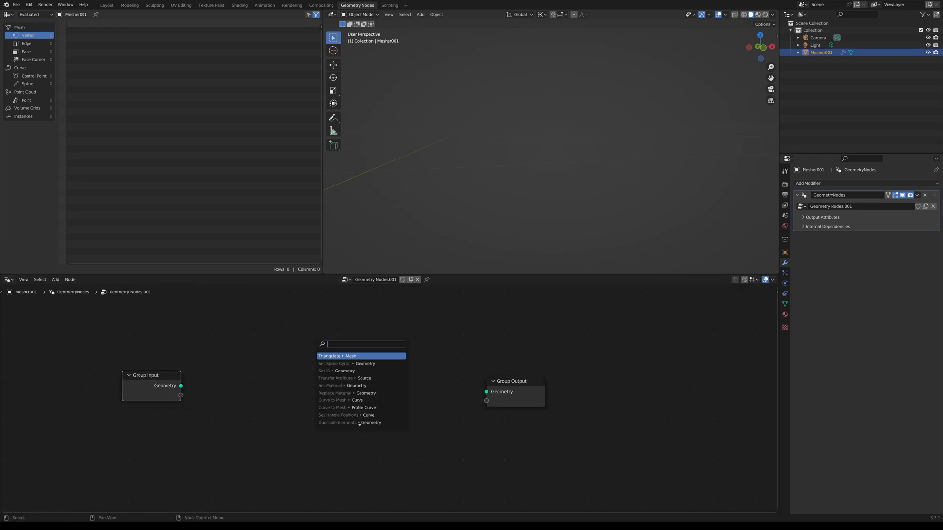
pyautogui.write('Sepera')
pyautogui.press('Return')
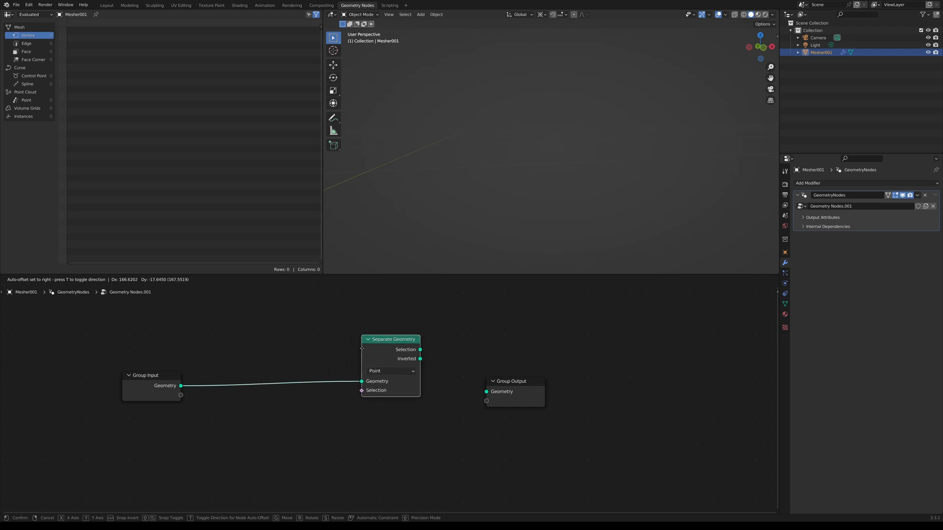
pyautogui.click(365, 350)
pyautogui.moveTo(493, 387); pyautogui.dragTo(524, 376)
pyautogui.click(385, 376)
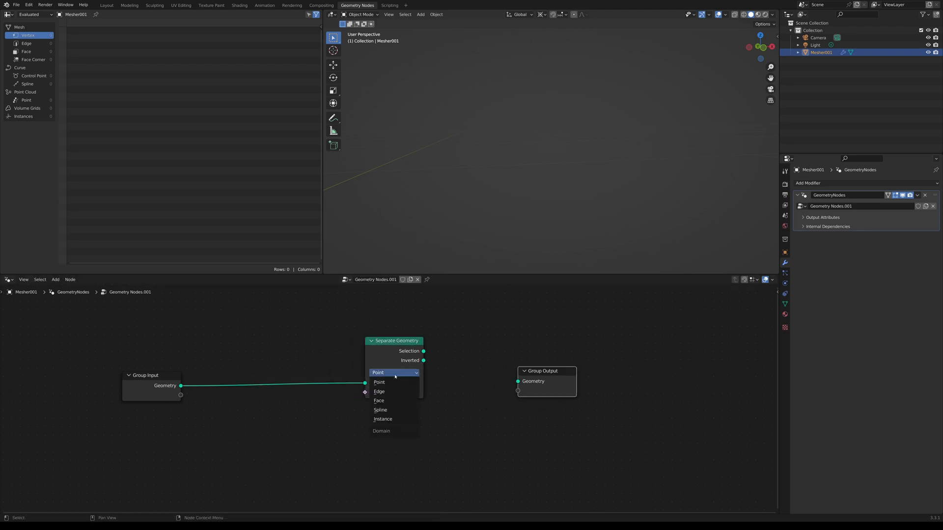
pyautogui.click(378, 393)
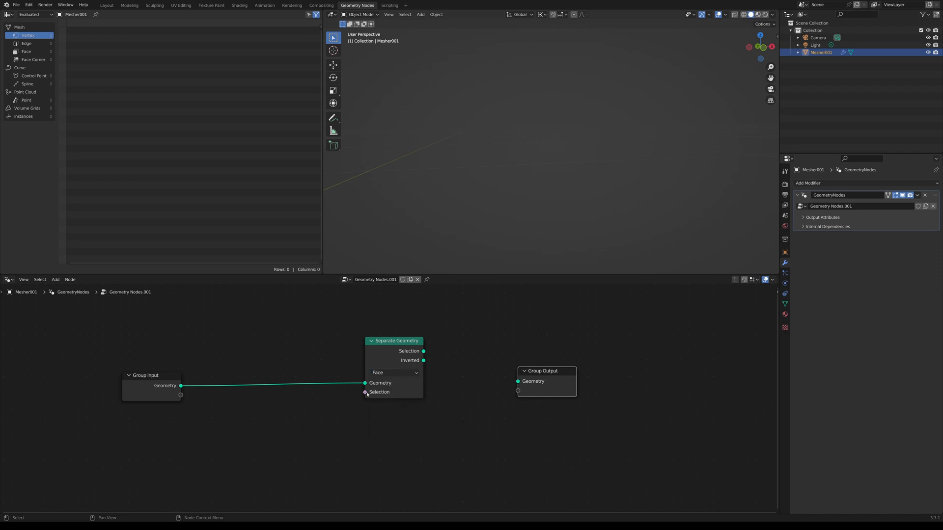
# Add a Normal node and place it below Group Input.
pyautogui.moveTo(365, 395)
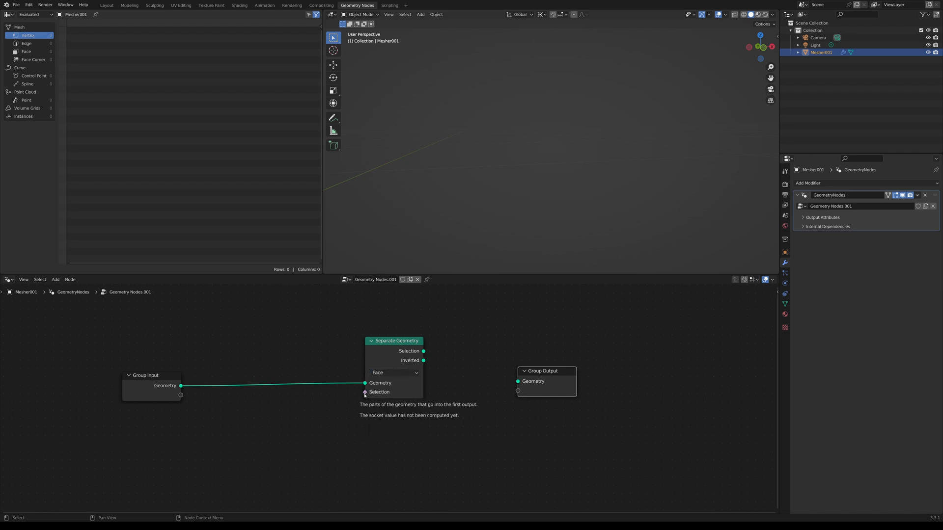
pyautogui.rightClick(144, 437)
pyautogui.click(147, 438)
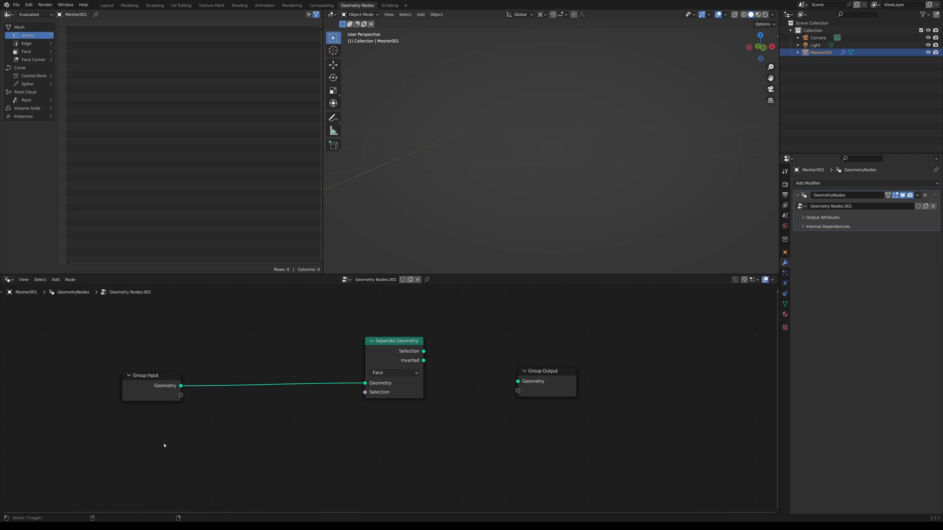
pyautogui.hotkey('shift', 'a')
pyautogui.moveTo(164, 446)
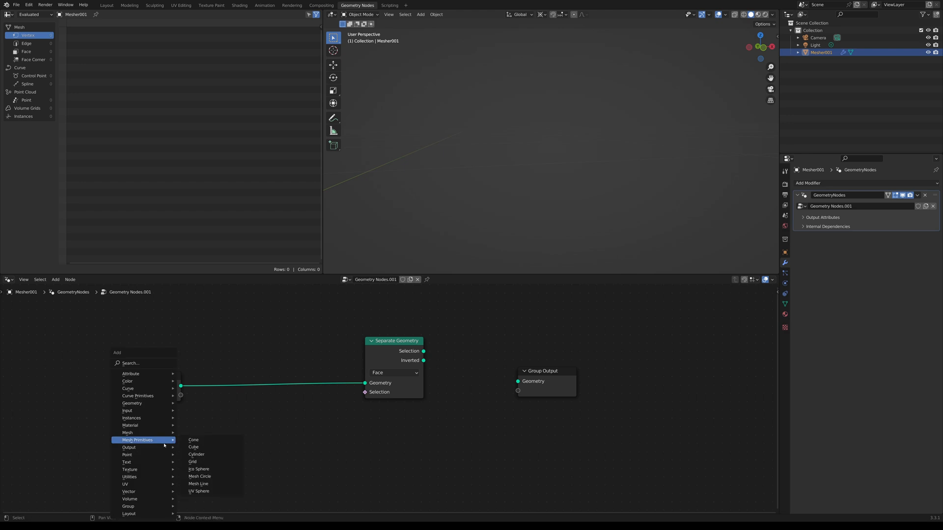
pyautogui.click(137, 364)
pyautogui.write('normal')
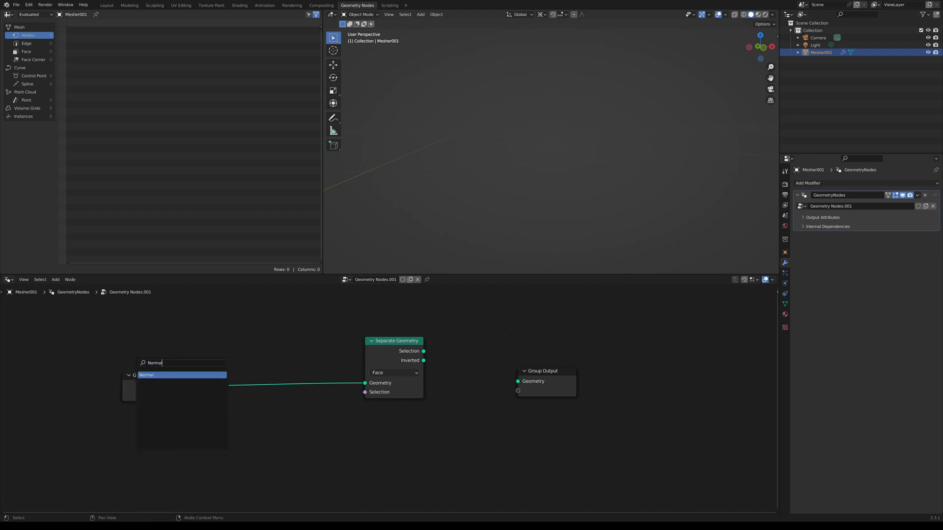
pyautogui.press('Return')
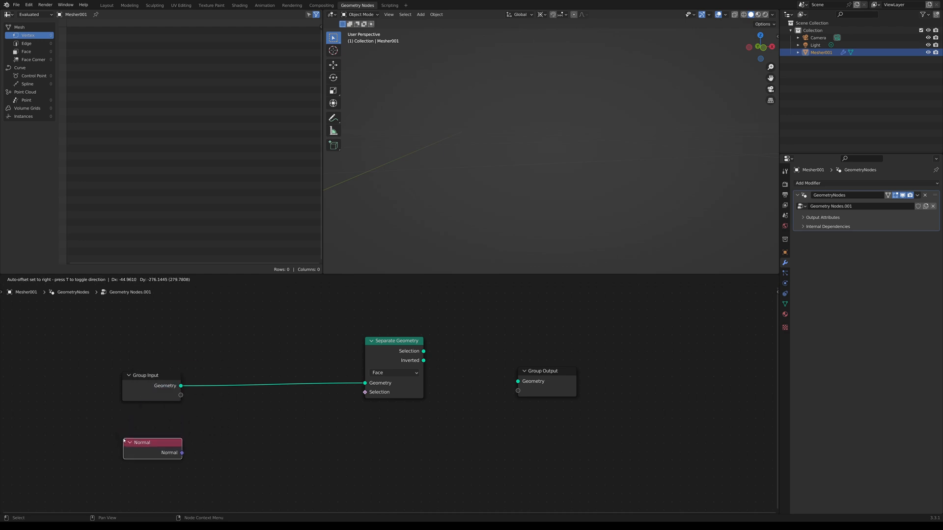
pyautogui.click(123, 439)
# Add a Separate XYZ node connected to the Normal output and place it beside the Normal node.
pyautogui.moveTo(182, 453); pyautogui.dragTo(224, 426)
pyautogui.write('sep')
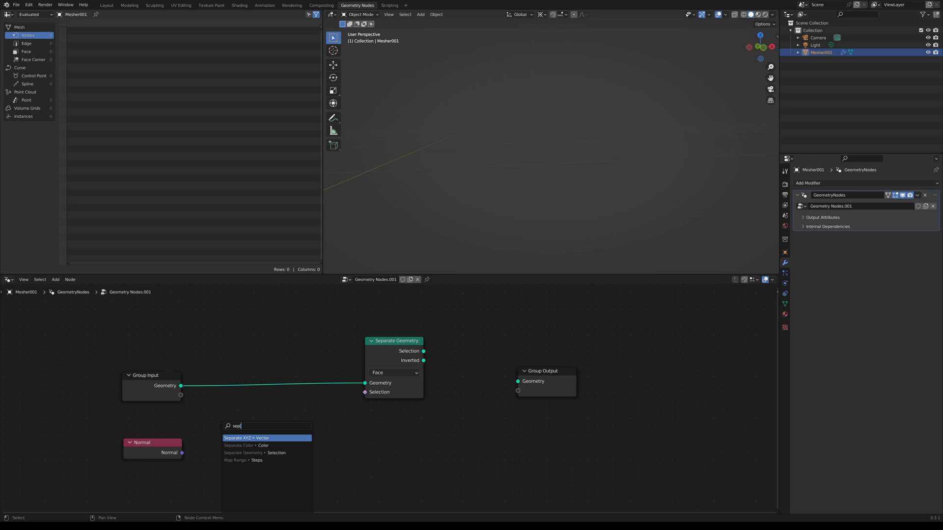
pyautogui.press('Return')
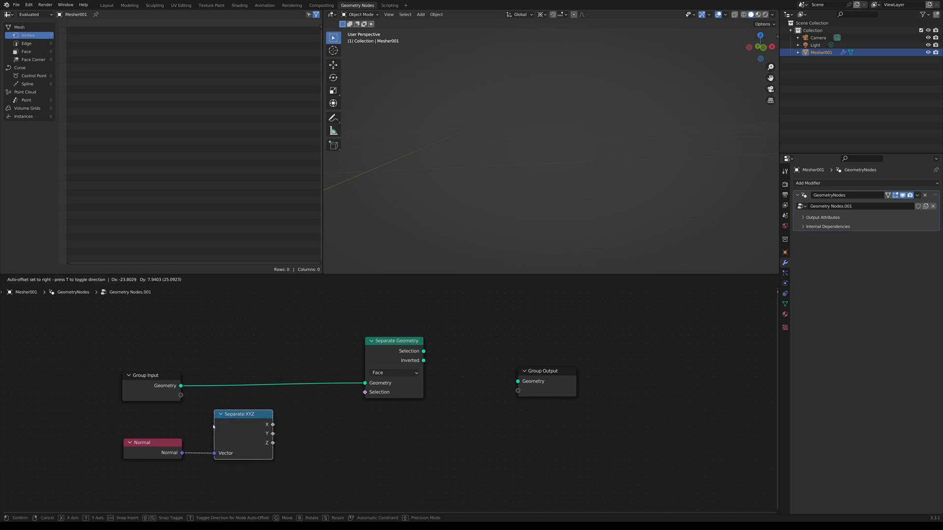
pyautogui.click(212, 425)
# Add a float Greater Than comparison node with the Z component of Separate XYZ as input A.
pyautogui.moveTo(273, 443); pyautogui.dragTo(313, 445)
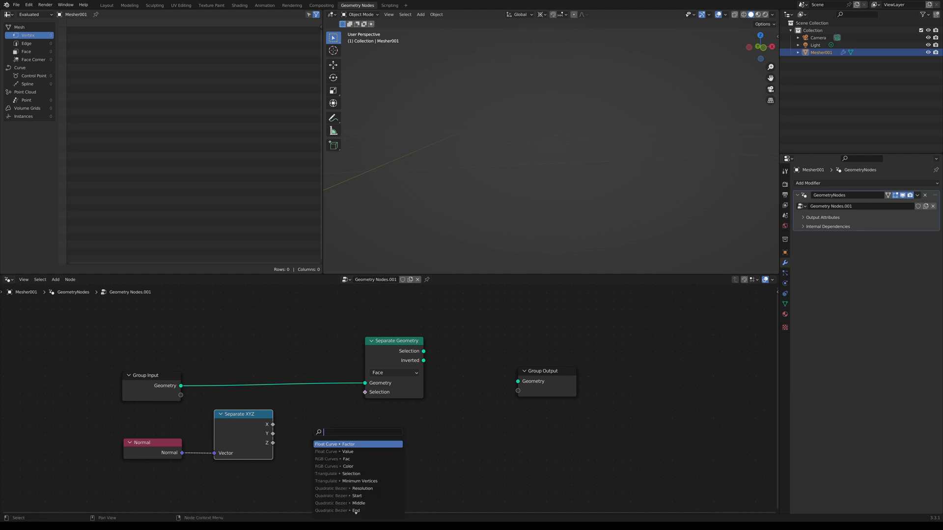
pyautogui.write('greater')
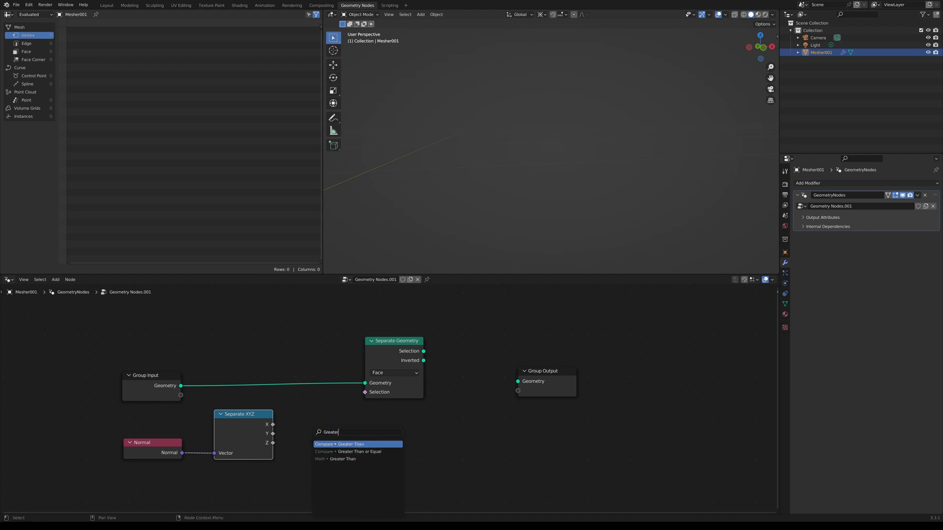
pyautogui.press('Return')
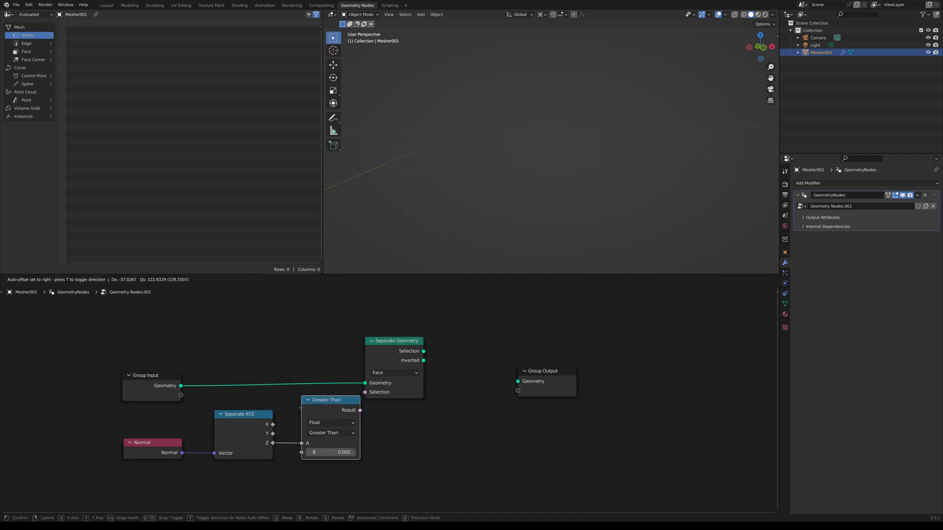
pyautogui.click(301, 408)
# Move the normal-comparison nodes and Group Input clear of Separate Geometry, and set Greater Than's B value to 0.5.
pyautogui.moveTo(340, 483); pyautogui.dragTo(150, 436)
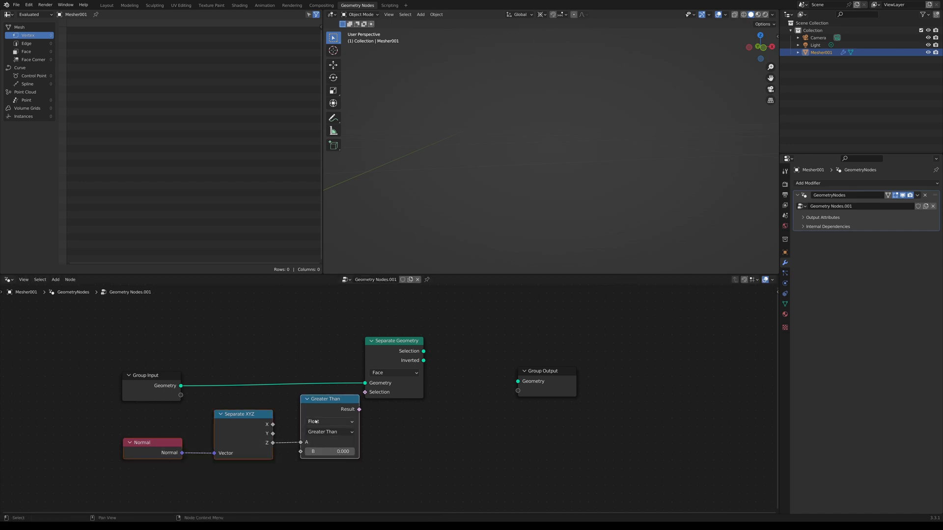
pyautogui.press('g')
pyautogui.click(293, 432)
pyautogui.moveTo(149, 395); pyautogui.dragTo(127, 394)
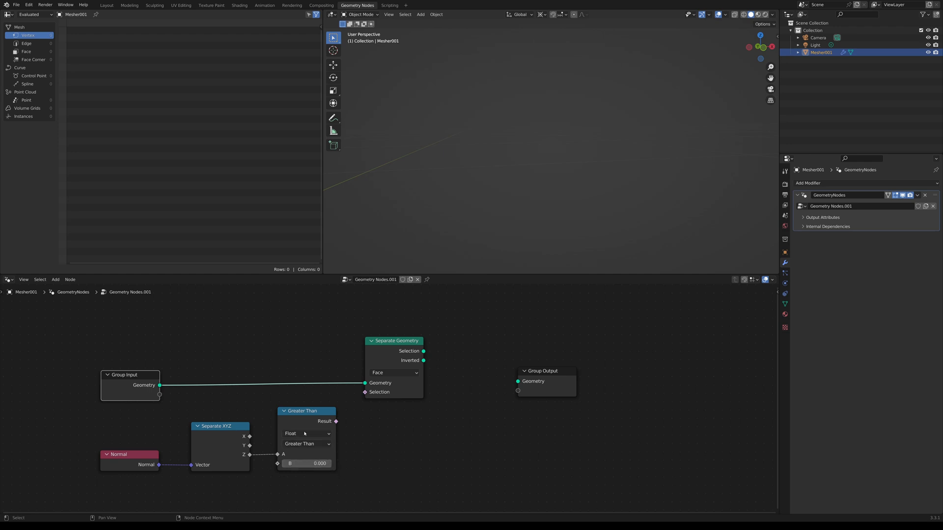
pyautogui.click(315, 464)
pyautogui.write('0.5')
pyautogui.press('Return')
# Link the comparison Result to Separate Geometry's Selection input and send its Selection output to Group Output.
pyautogui.moveTo(336, 421); pyautogui.dragTo(364, 392)
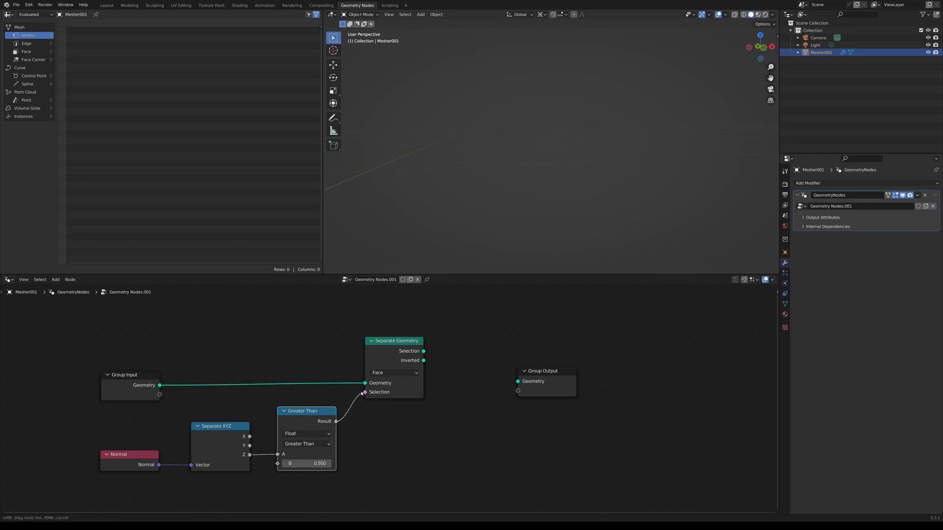
pyautogui.moveTo(427, 351); pyautogui.dragTo(524, 385)
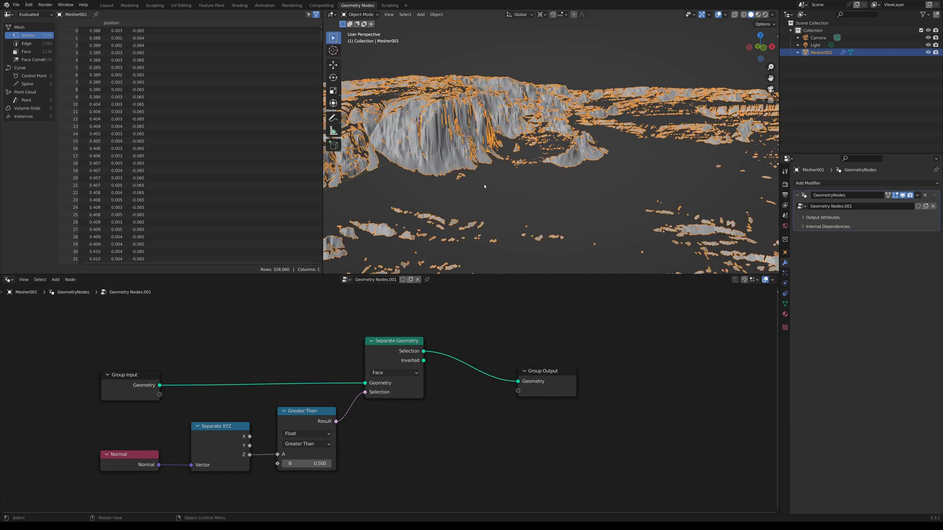
pyautogui.click(528, 72)
pyautogui.moveTo(528, 72); pyautogui.dragTo(523, 135, button='middle')
pyautogui.scroll(4, 480, 136)
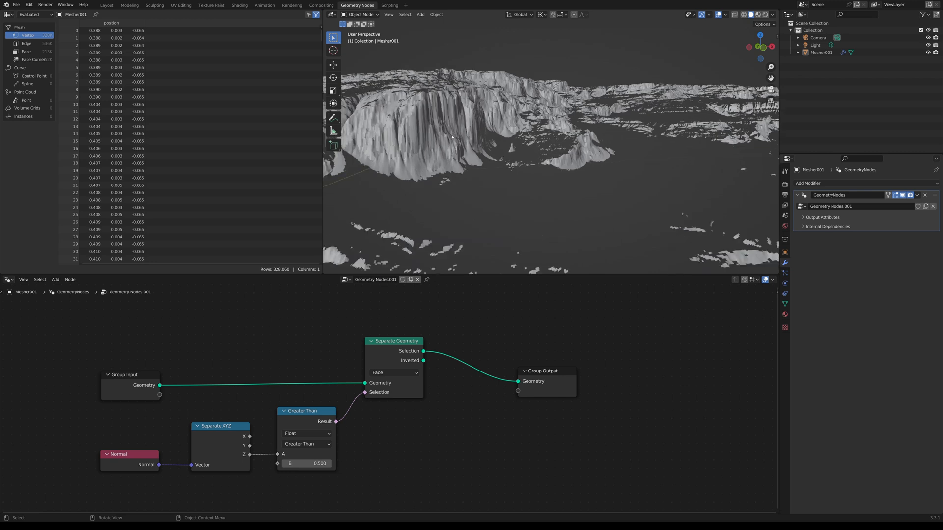
# Try a Greater Than B value of 0.4.
pyautogui.click(319, 464)
pyautogui.write('0.4')
pyautogui.press('Return')
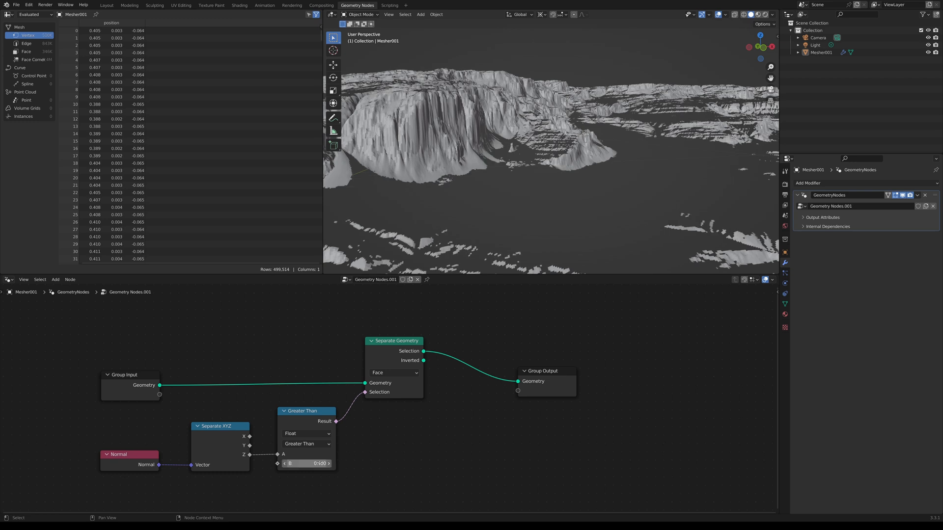
# Set Greater Than's B value to 0.6 and examine the remaining cliff faces.
pyautogui.click(319, 463)
pyautogui.write('0.5')
pyautogui.press('Return')
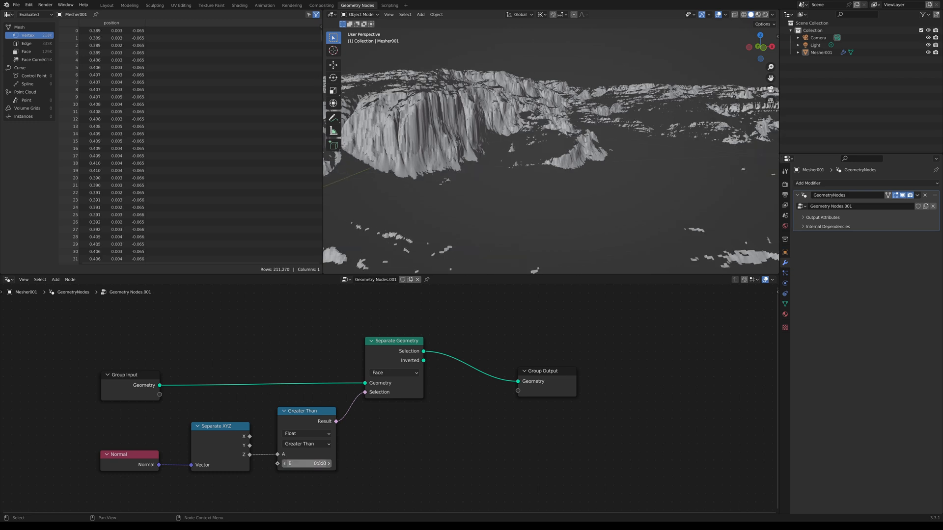
pyautogui.moveTo(565, 177); pyautogui.dragTo(550, 142, button='middle')
pyautogui.scroll(5, 555, 147)
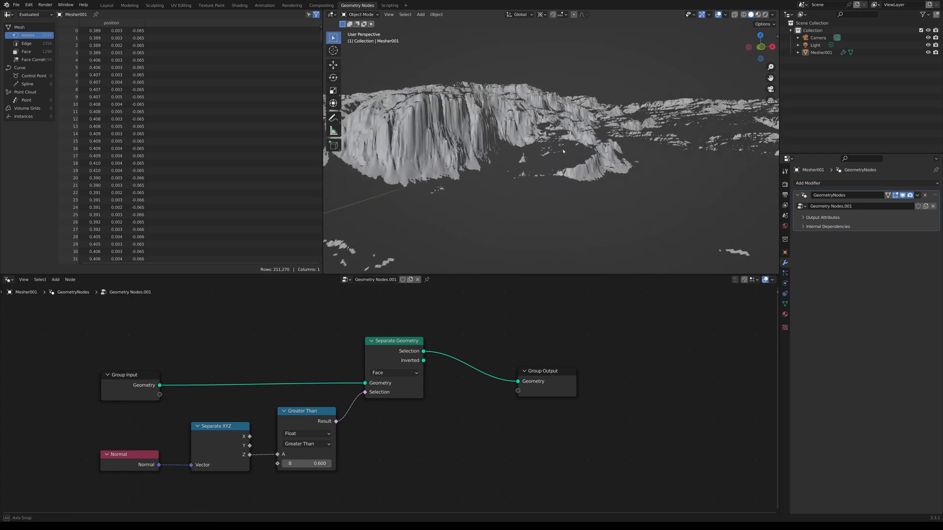
pyautogui.scroll(4, 560, 149)
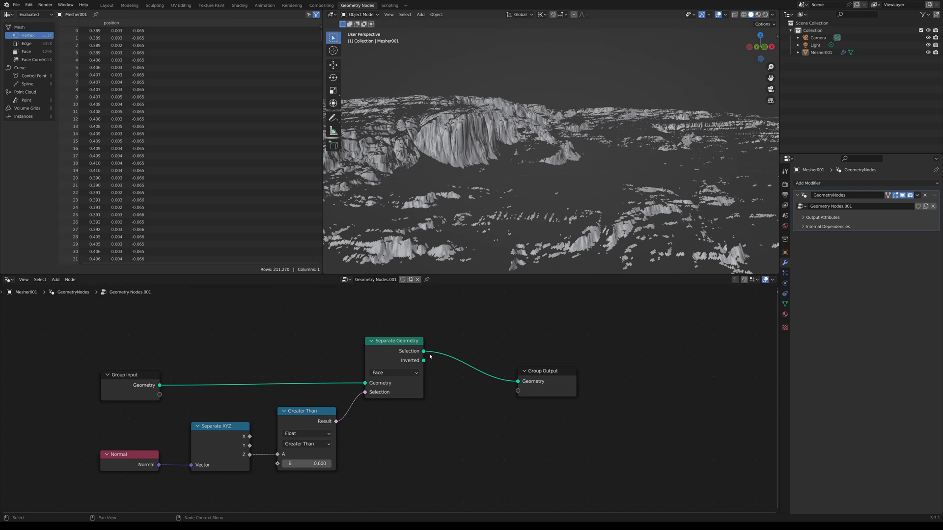
# Move Group Output farther away and add a Distribute Points on Faces node fed by Separate Geometry's Selection output.
pyautogui.moveTo(538, 382); pyautogui.dragTo(626, 386)
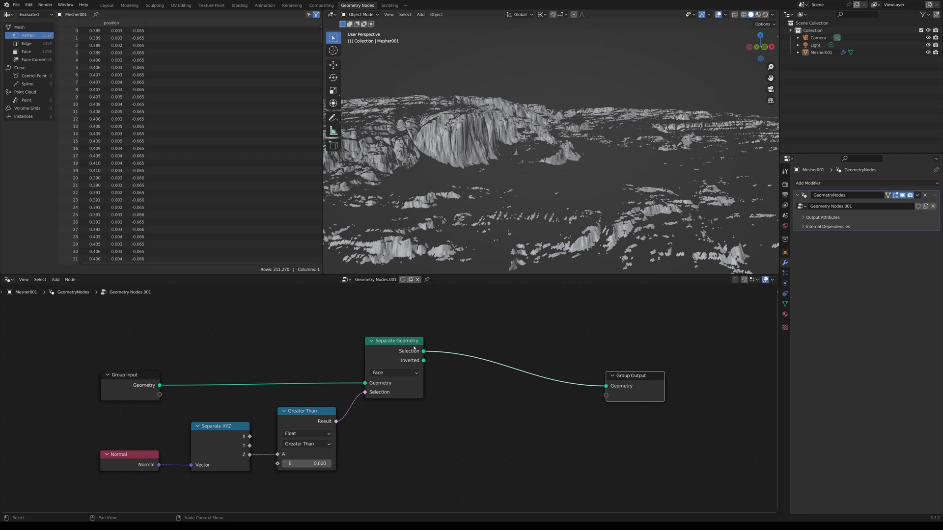
pyautogui.moveTo(424, 352); pyautogui.dragTo(474, 323)
pyautogui.write('dist')
pyautogui.press('Down')
pyautogui.press('Return')
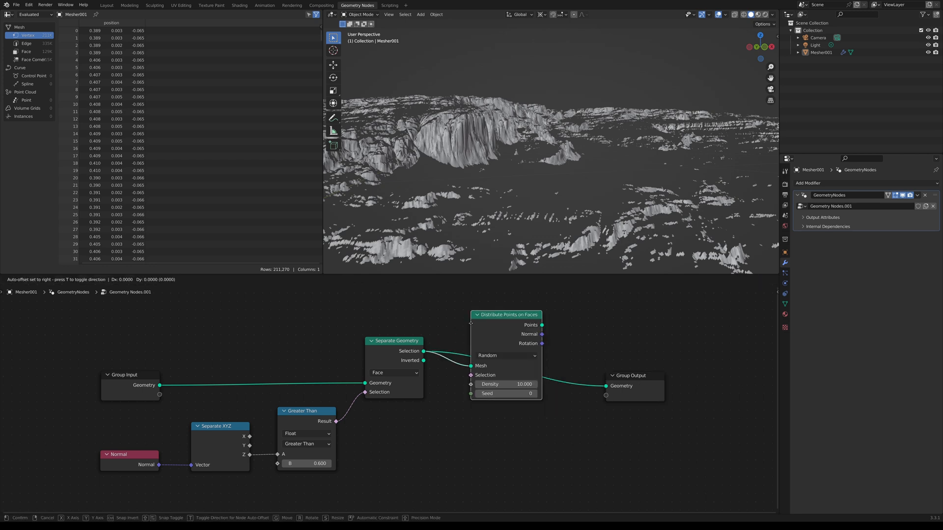
pyautogui.click(461, 310)
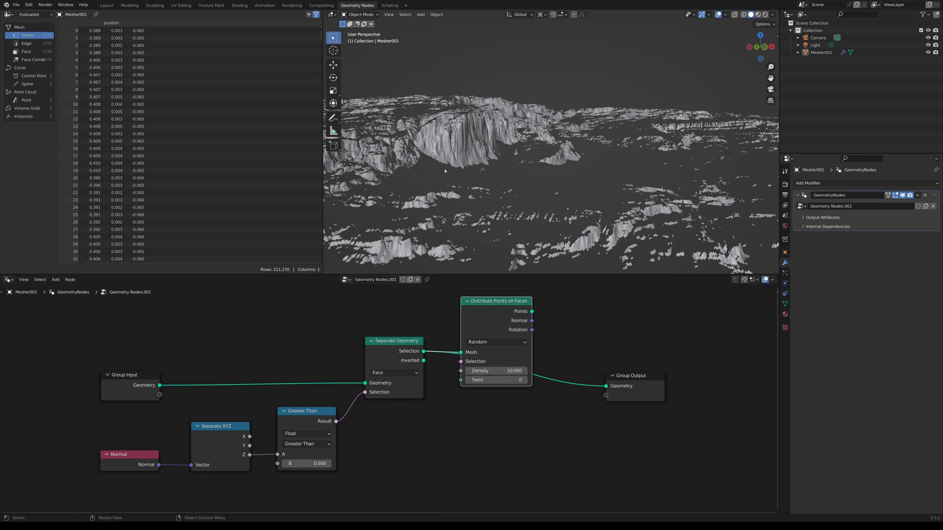
# Set the density of Distribute Points on Faces to 2000000.
pyautogui.scroll(4, 453, 190)
pyautogui.moveTo(448, 137); pyautogui.dragTo(503, 159, button='middle')
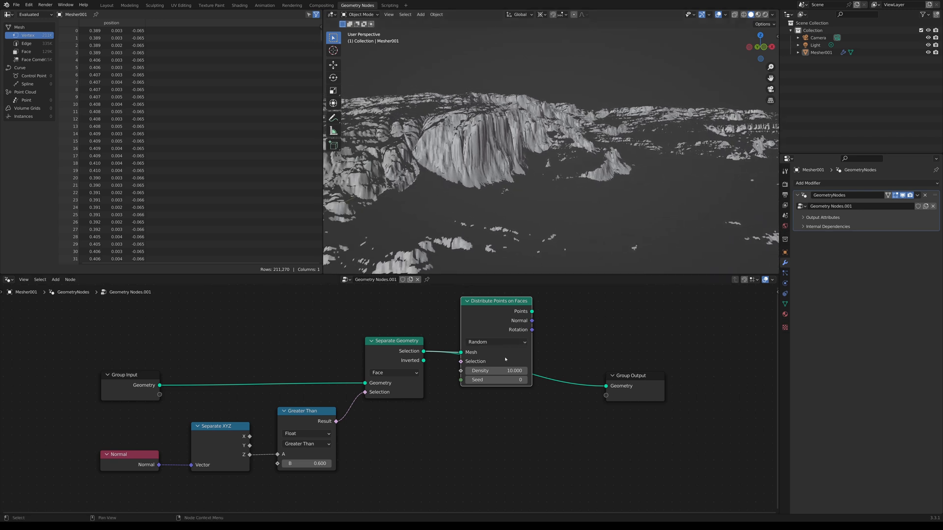
pyautogui.moveTo(506, 355); pyautogui.dragTo(446, 354, button='middle')
pyautogui.click(432, 370)
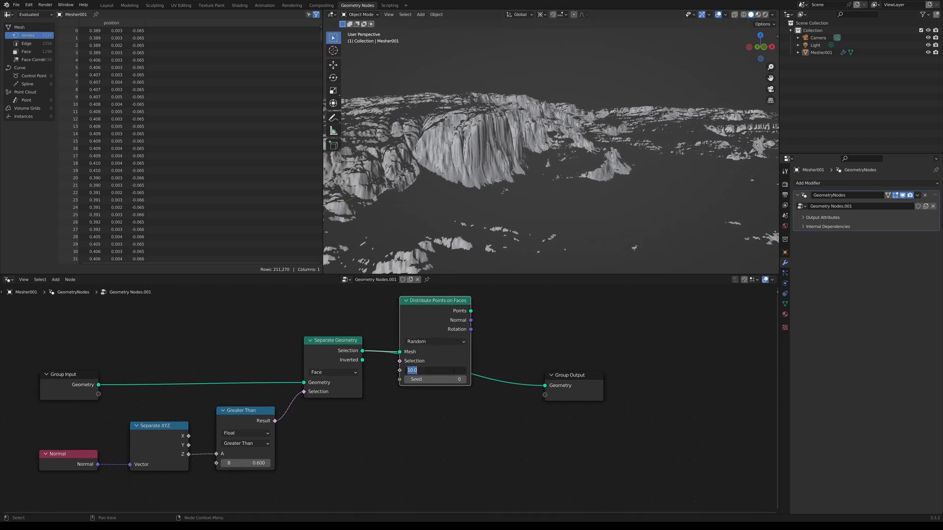
pyautogui.write('2000000')
pyautogui.press('Return')
# Add a Points to Volume node fed by the Points output of Distribute Points on Faces.
pyautogui.moveTo(567, 377); pyautogui.dragTo(578, 381)
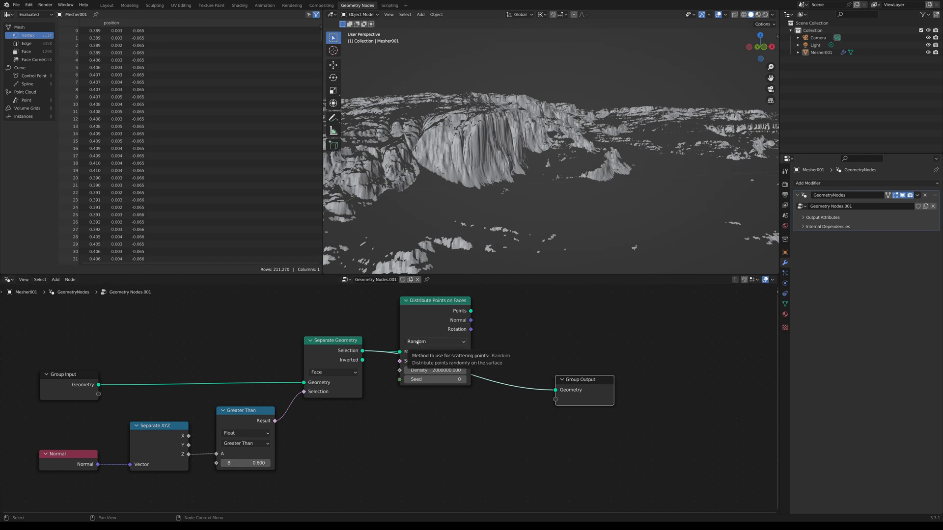
pyautogui.moveTo(470, 312); pyautogui.dragTo(499, 319)
pyautogui.write('points')
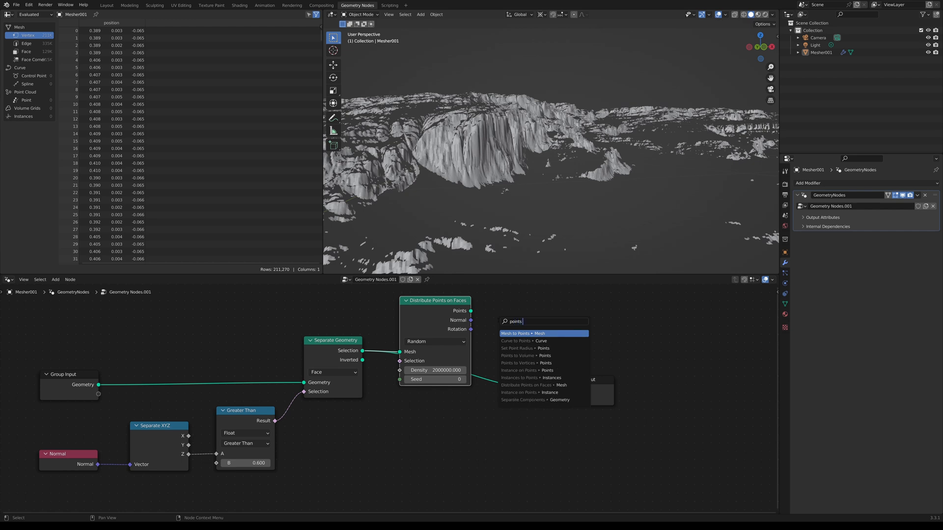
pyautogui.write(' to Ge')
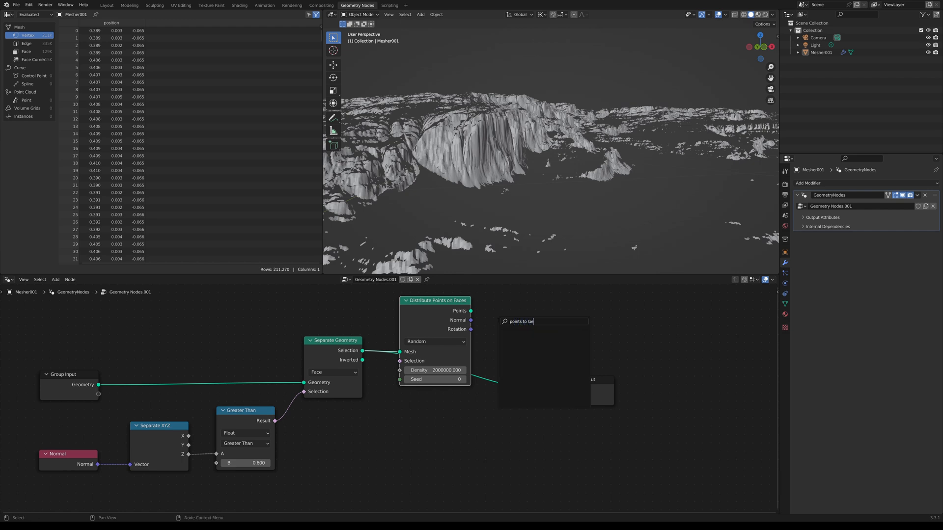
pyautogui.press('BackSpace')
pyautogui.press('BackSpace')
pyautogui.write('mesh')
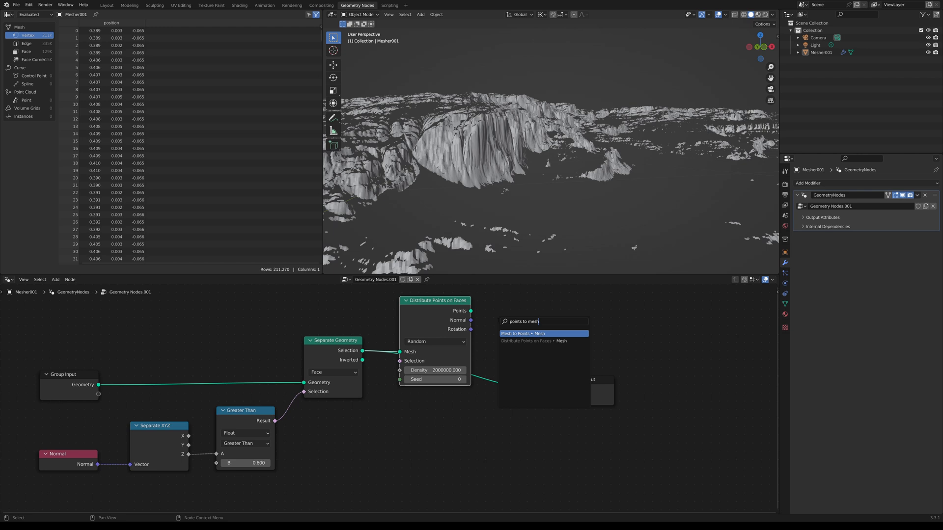
pyautogui.hotkey('ctrl', 'a')
pyautogui.write('Points to vol')
pyautogui.press('Return')
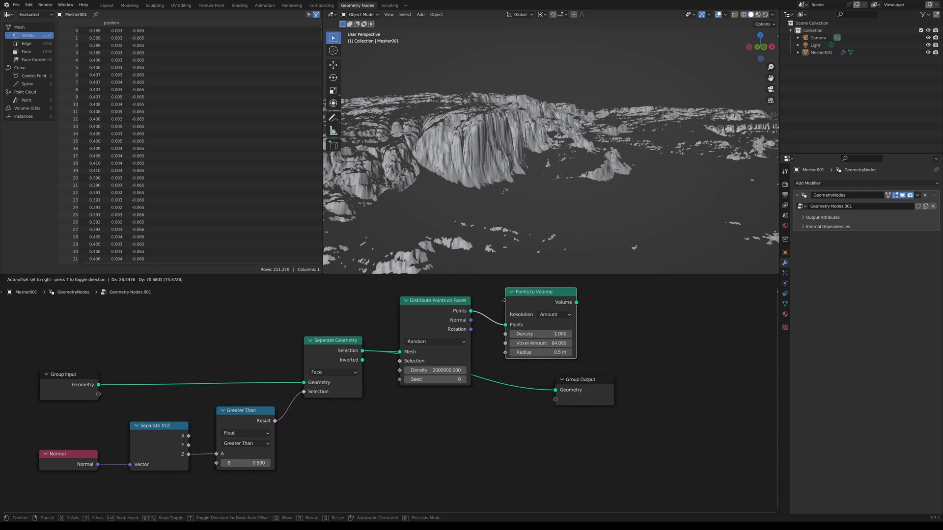
pyautogui.click(495, 304)
# Move Group Output farther away and add a Volume to Mesh node fed by the Volume output of Points to Volume.
pyautogui.moveTo(573, 401); pyautogui.dragTo(637, 410)
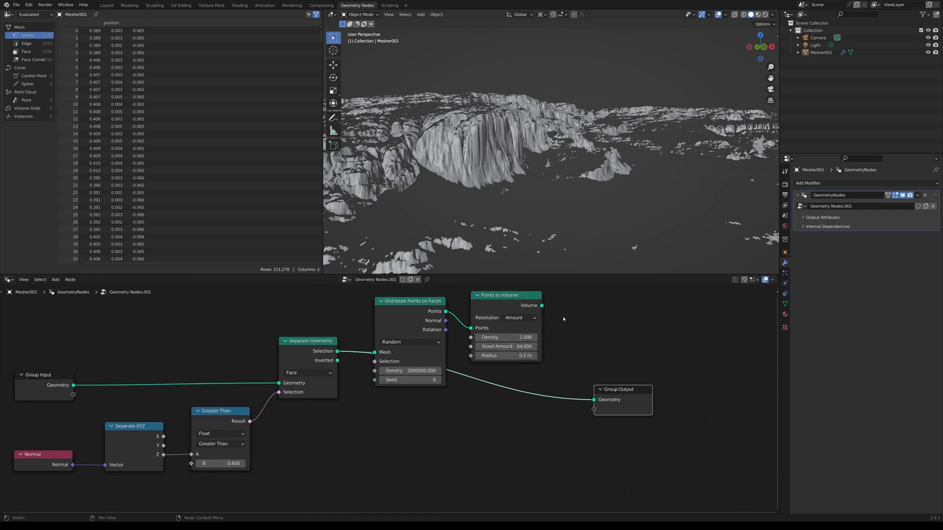
pyautogui.moveTo(541, 305); pyautogui.dragTo(569, 330)
pyautogui.write('volum')
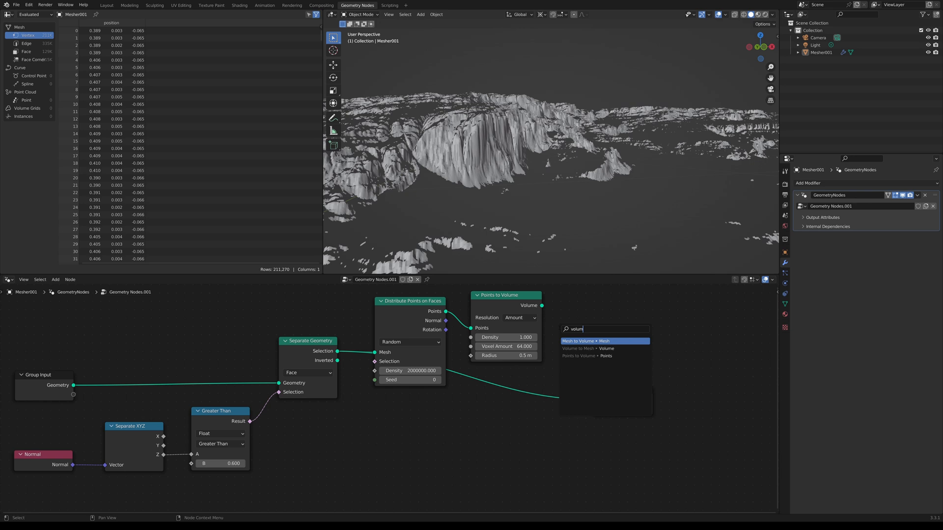
pyautogui.press('Down')
pyautogui.press('Return')
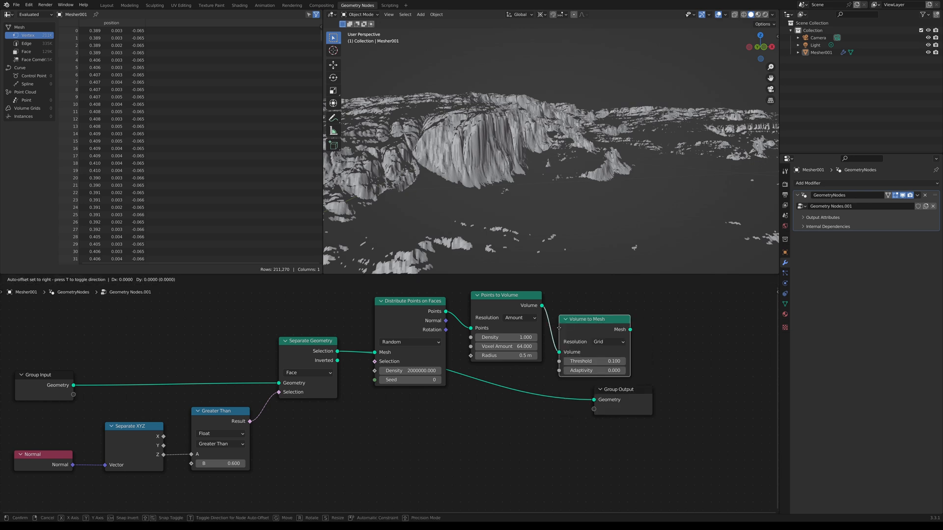
pyautogui.click(560, 306)
pyautogui.moveTo(577, 299); pyautogui.dragTo(550, 303)
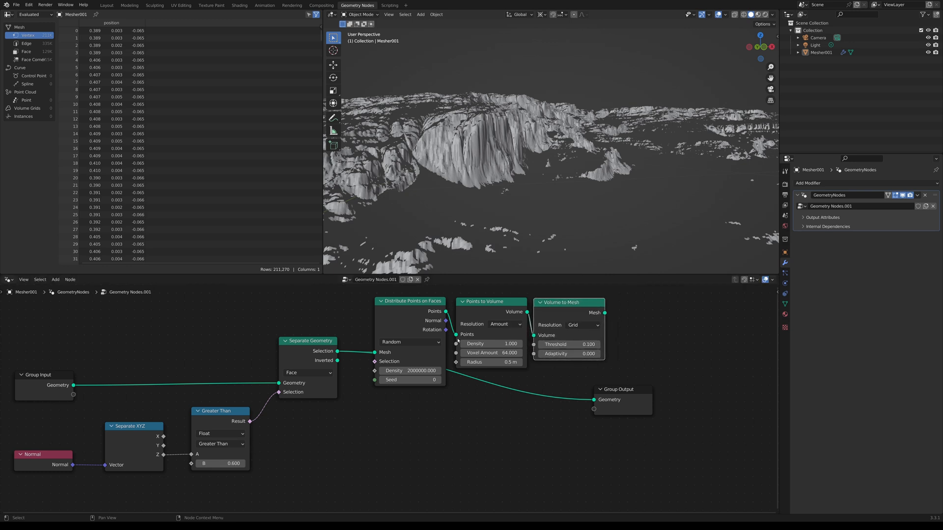
# Set Points to Volume's Voxel Amount to 0.003 and its Radius to 0.005 m.
pyautogui.click(491, 353)
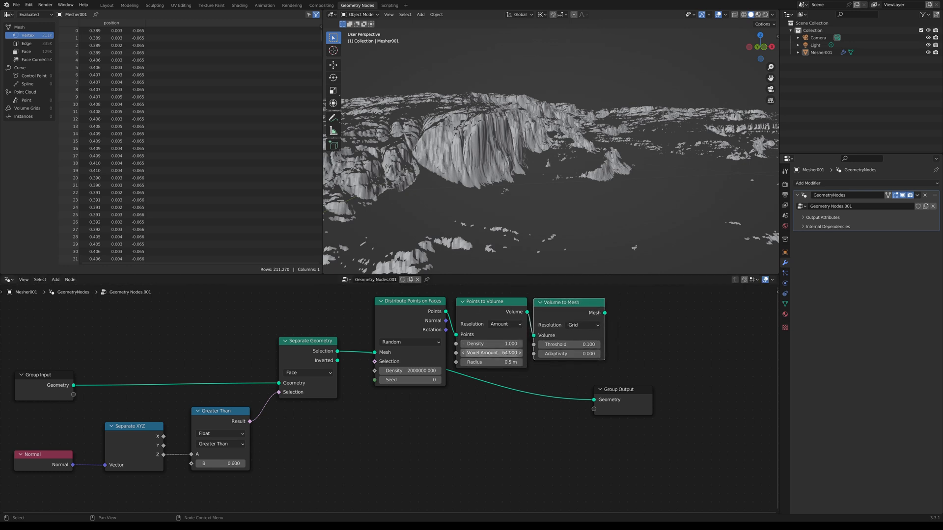
pyautogui.write('0.003')
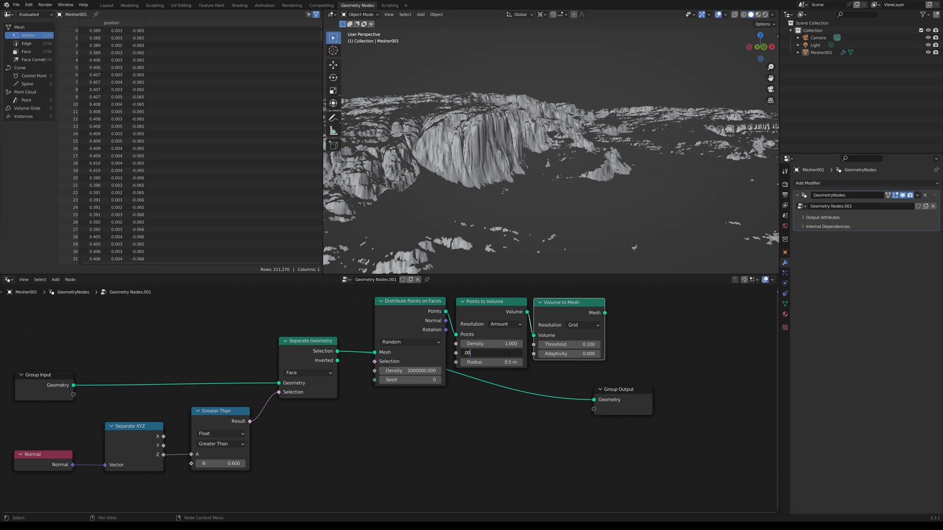
pyautogui.press('Return')
pyautogui.click(491, 362)
pyautogui.write('0.005')
pyautogui.press('Return')
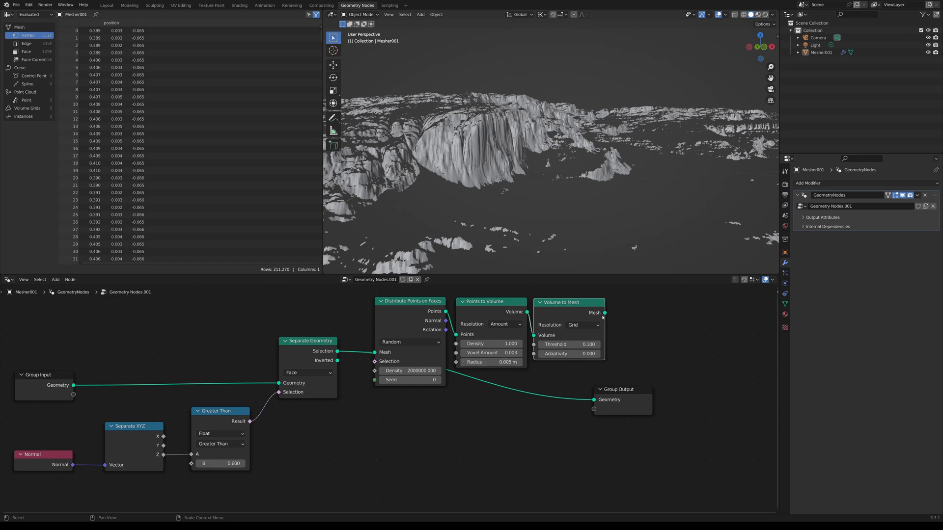
# Set Volume to Mesh's Threshold to 0.3 and link its Mesh output to Group Output.
pyautogui.click(570, 344)
pyautogui.write('0.3')
pyautogui.press('Return')
pyautogui.moveTo(621, 389); pyautogui.dragTo(656, 379)
pyautogui.moveTo(604, 312); pyautogui.dragTo(688, 381)
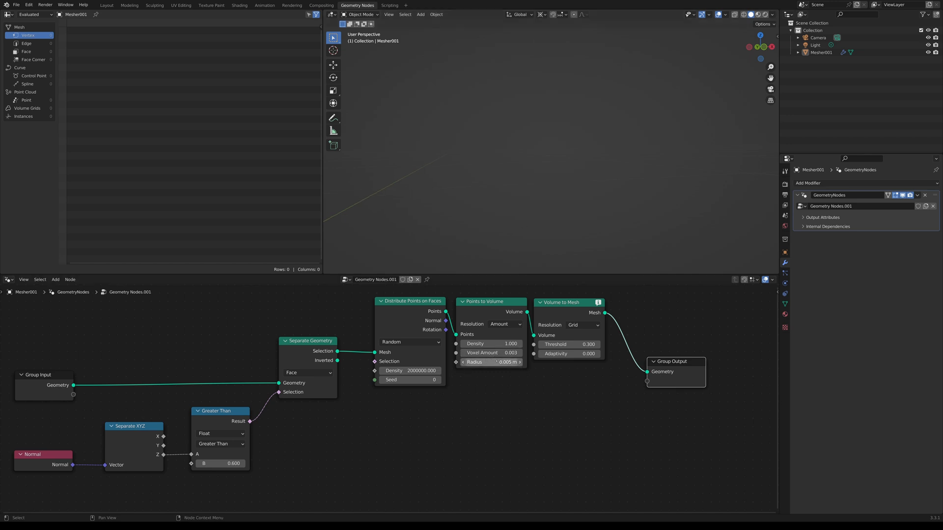
# Preview the scattered points and the volume through Group Output, and reconnect Volume to Mesh's output.
pyautogui.moveTo(446, 312); pyautogui.dragTo(646, 373)
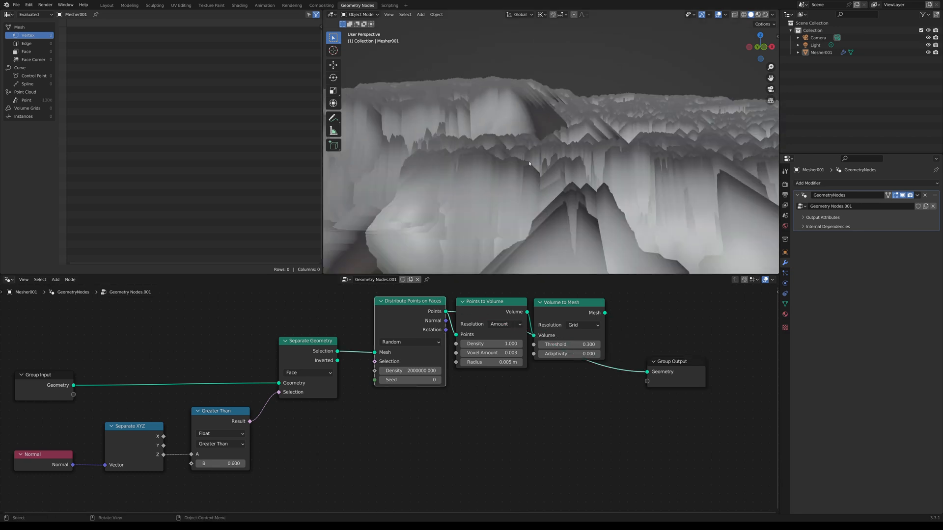
pyautogui.scroll(2, 531, 164)
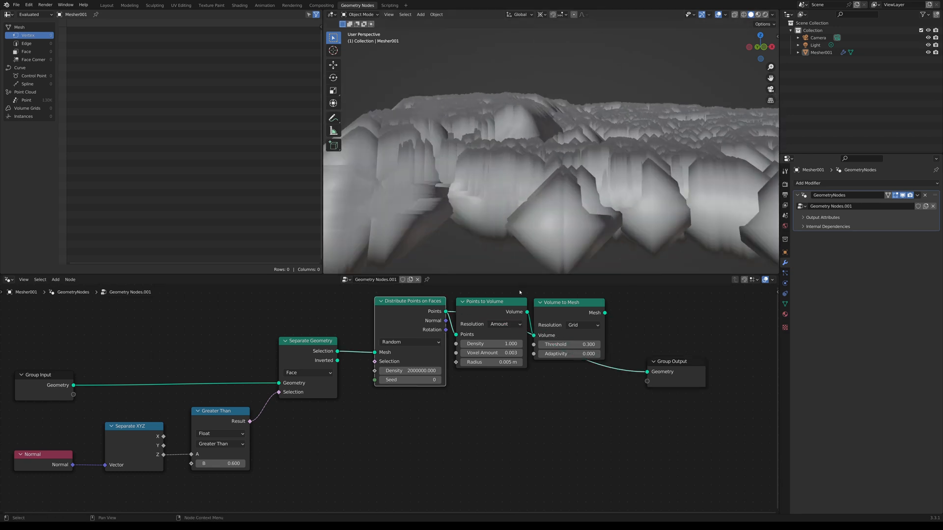
pyautogui.moveTo(527, 313); pyautogui.dragTo(652, 373)
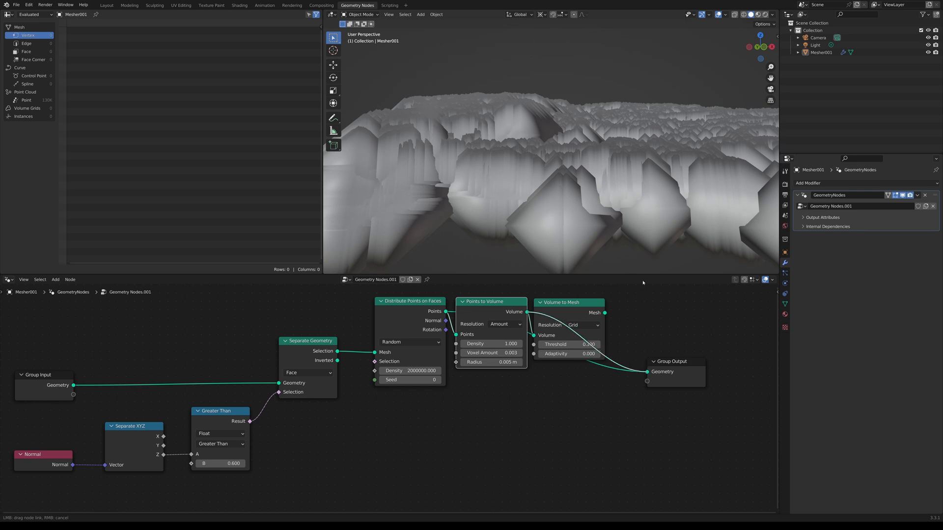
pyautogui.moveTo(564, 302); pyautogui.dragTo(647, 372)
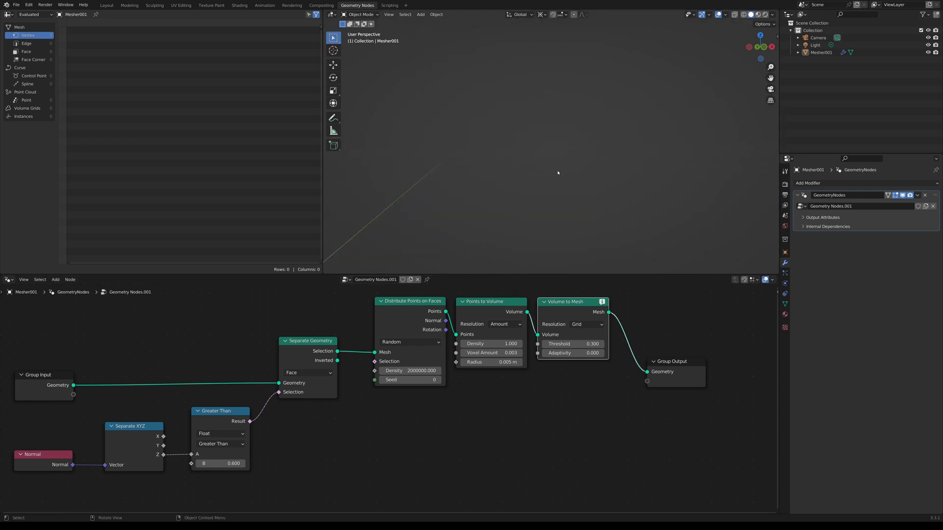
# Set Volume to Mesh's Threshold to 0.1.
pyautogui.click(585, 344)
pyautogui.write('0.1')
pyautogui.press('Return')
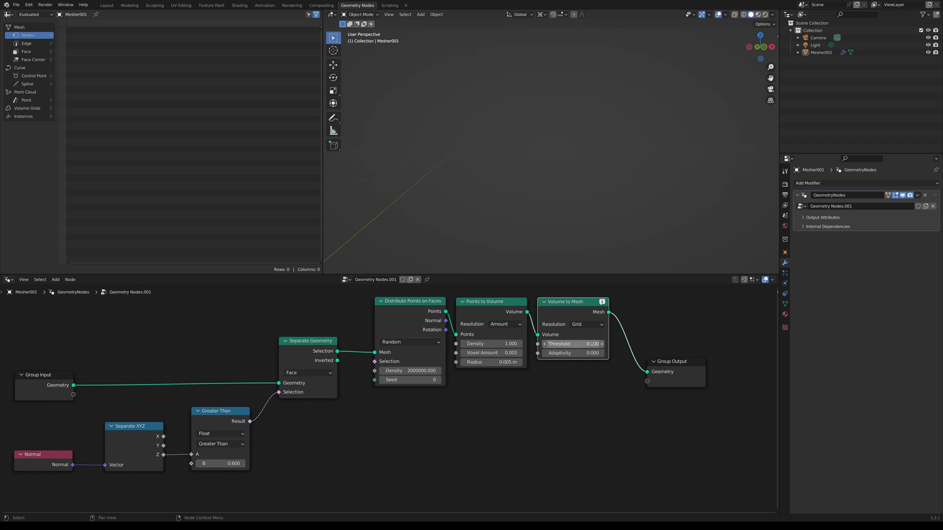
# Switch Points to Volume's resolution to Size with a 0.003 m voxel size, keeping Volume to Mesh linked to Group Output.
pyautogui.moveTo(527, 312); pyautogui.dragTo(646, 372)
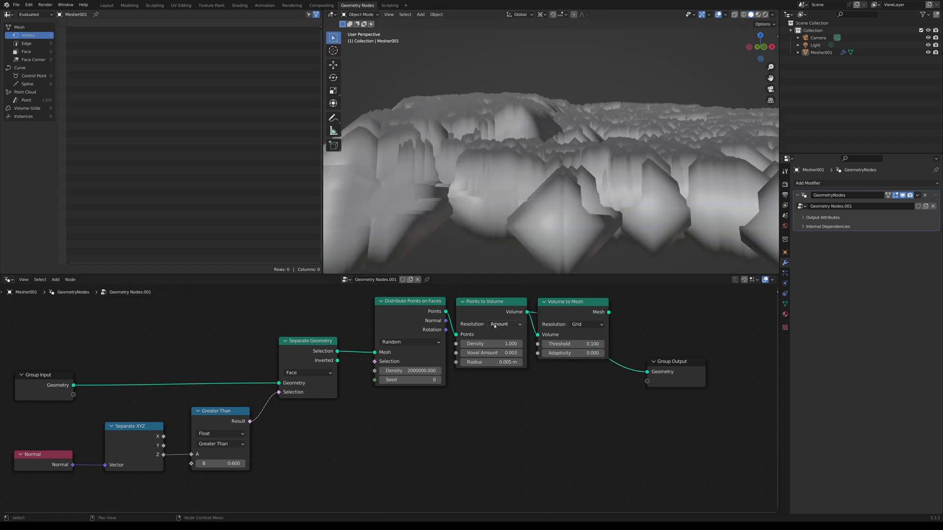
pyautogui.click(501, 327)
pyautogui.click(497, 344)
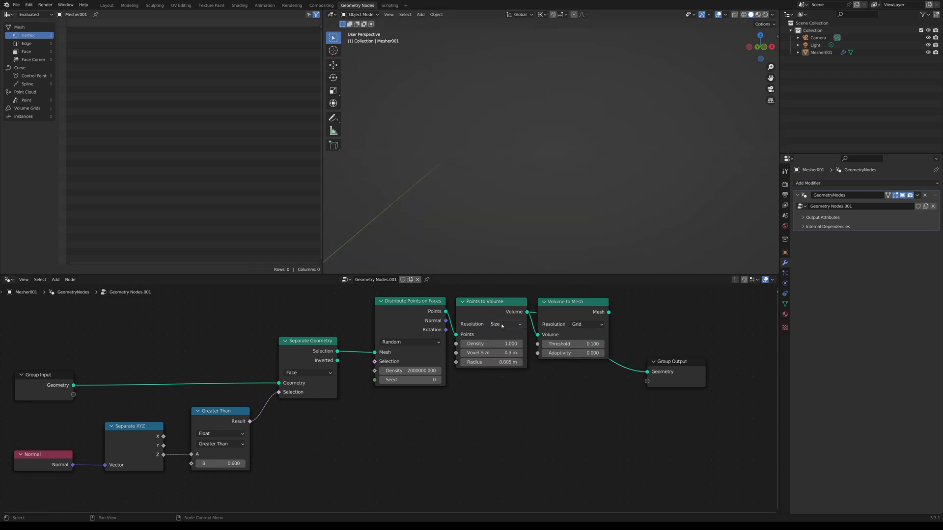
pyautogui.moveTo(608, 312); pyautogui.dragTo(653, 376)
pyautogui.moveTo(608, 312); pyautogui.dragTo(648, 372)
pyautogui.click(496, 353)
pyautogui.write('.003')
pyautogui.press('Return')
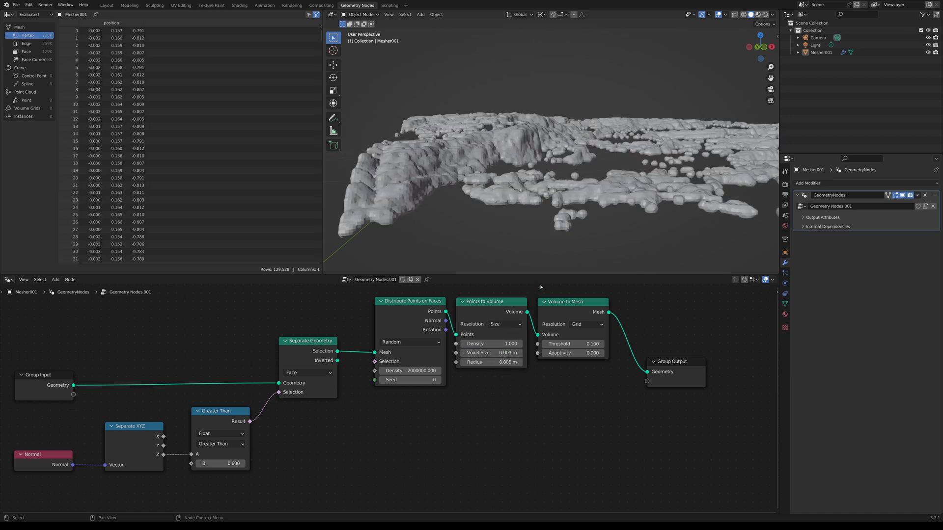
# Compare the Volume and Mesh outputs at Group Output and examine the generated cliff mesh up close.
pyautogui.moveTo(526, 312); pyautogui.dragTo(647, 372)
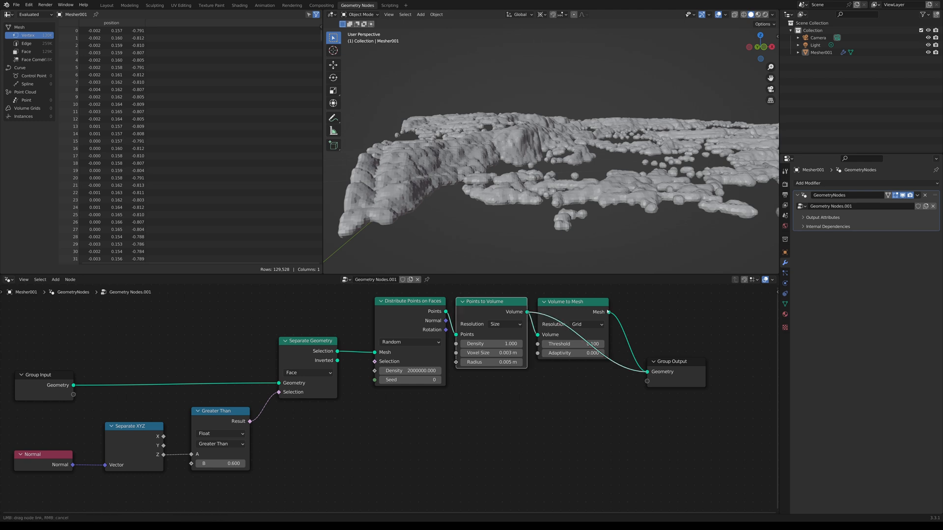
pyautogui.moveTo(609, 312); pyautogui.dragTo(647, 372)
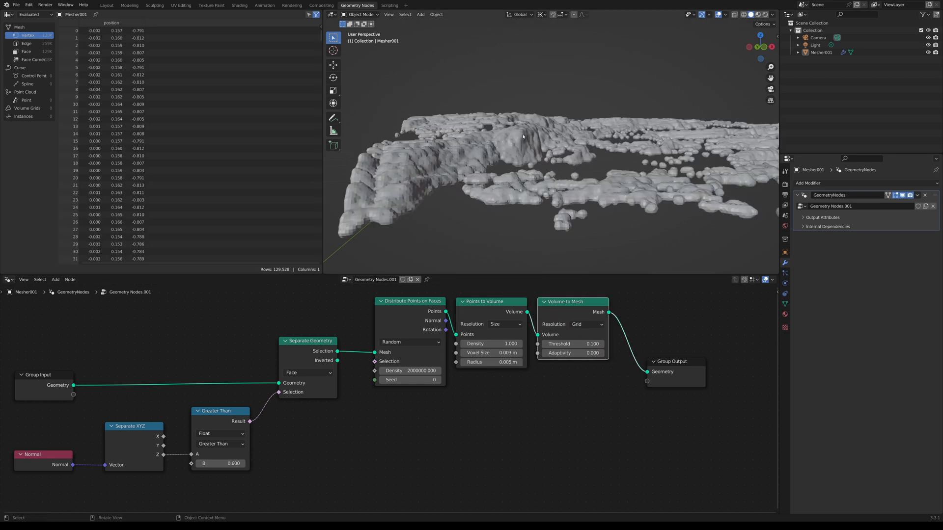
pyautogui.scroll(8, 523, 136)
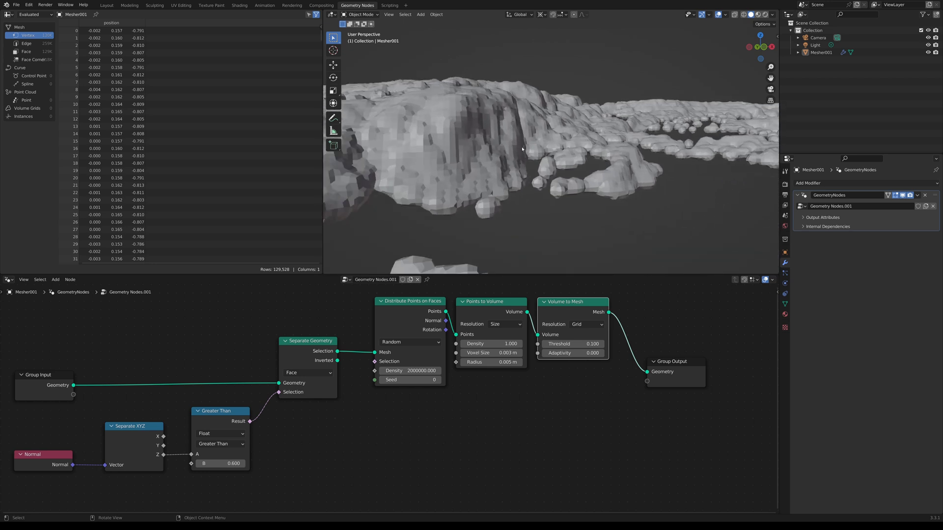
pyautogui.scroll(8, 522, 149)
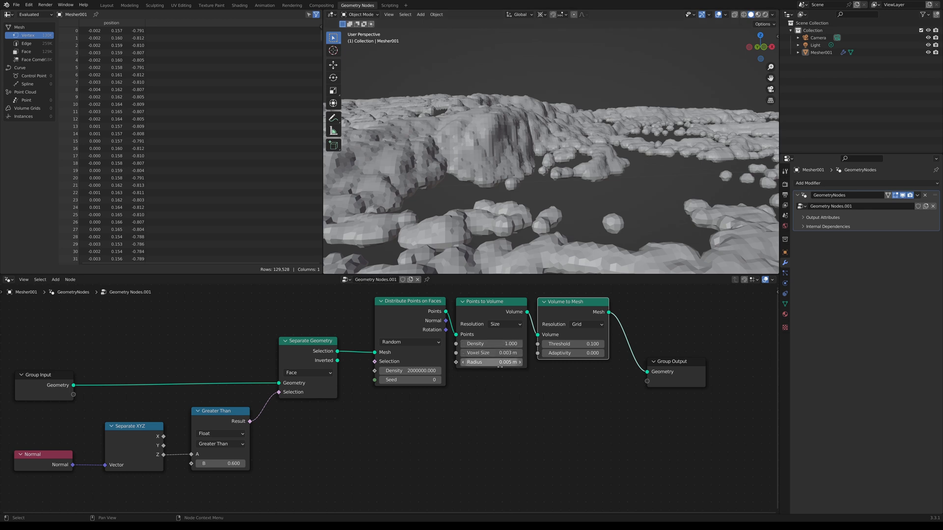
# Re-enter a voxel size of 0.003 m in Points to Volume and try a radius of 0.002 m.
pyautogui.click(491, 352)
pyautogui.write('.00')
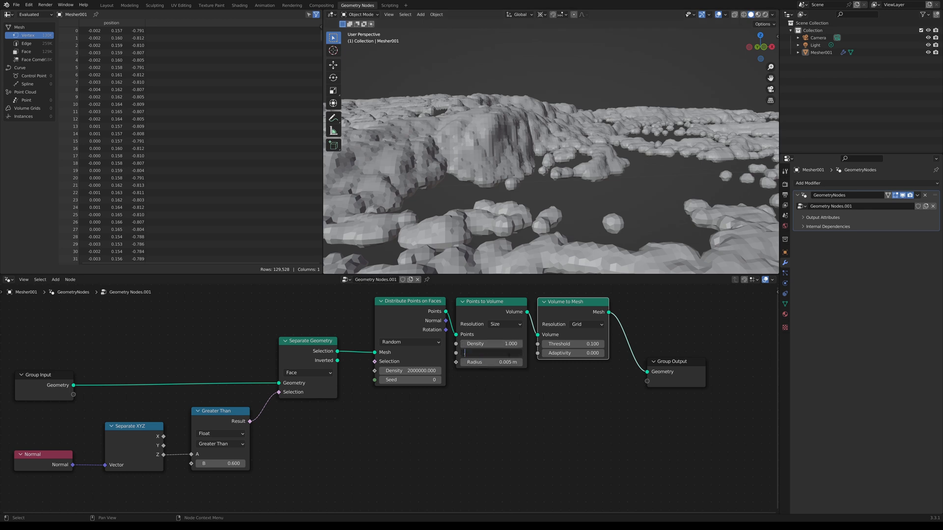
pyautogui.write('3')
pyautogui.press('Return')
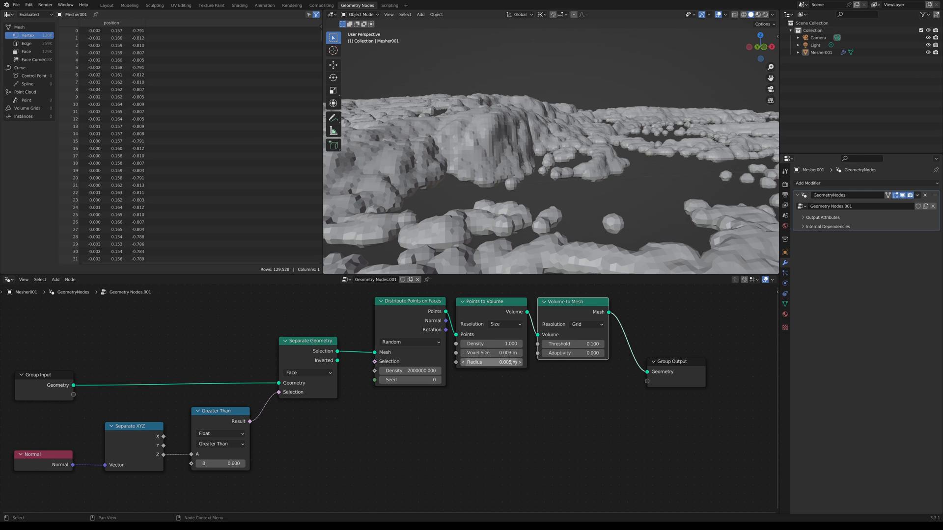
pyautogui.click(491, 362)
pyautogui.write('.002')
pyautogui.press('Return')
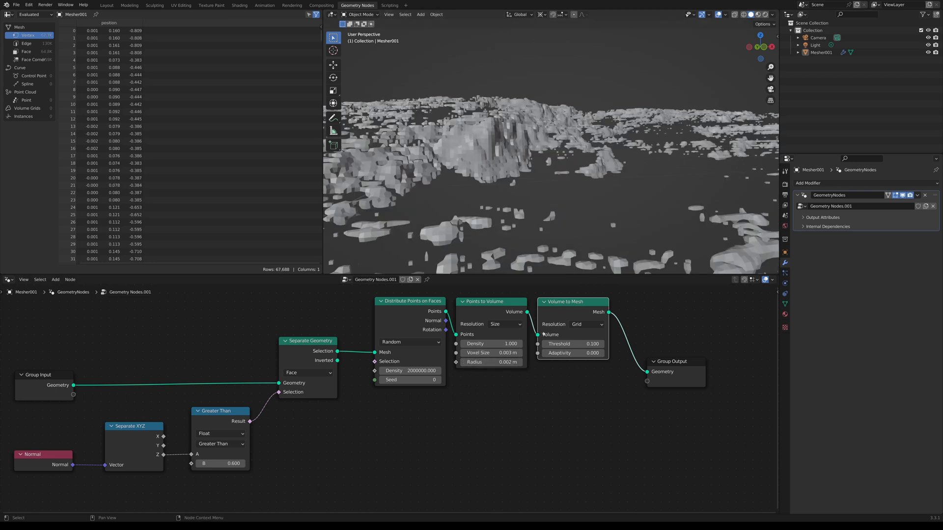
# Set Points to Volume's Radius back to 0.005 m and check the mesh density in wireframe shading.
pyautogui.click(504, 364)
pyautogui.write('0.005')
pyautogui.press('Return')
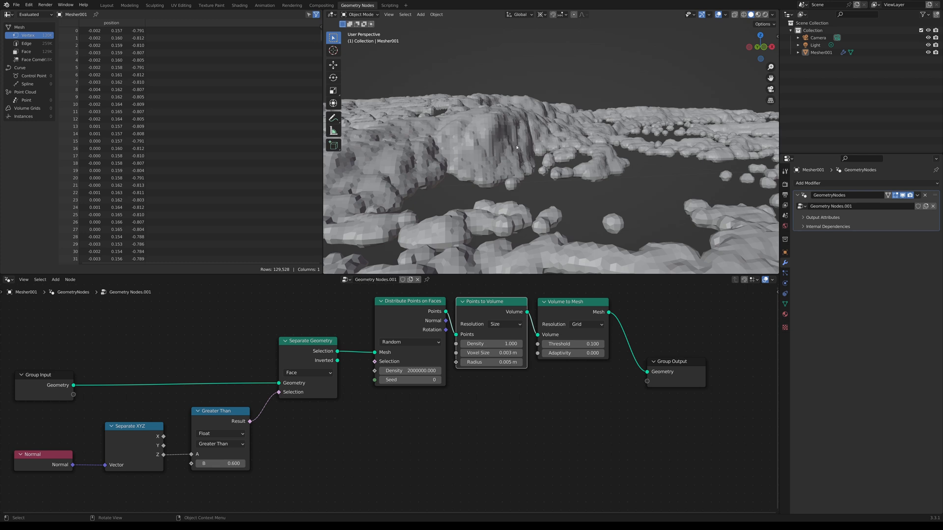
pyautogui.click(743, 14)
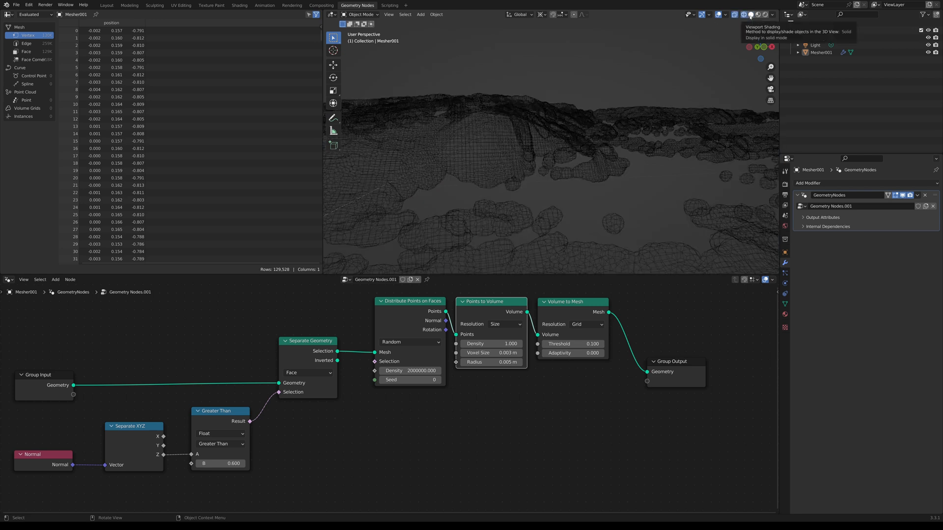
pyautogui.click(750, 15)
# Insert a Subdivide Mesh node between Volume to Mesh and Group Output, moving Group Output farther away.
pyautogui.moveTo(664, 334); pyautogui.dragTo(438, 352, button='middle')
pyautogui.scroll(-1, 663, 334)
pyautogui.scroll(2, 648, 329)
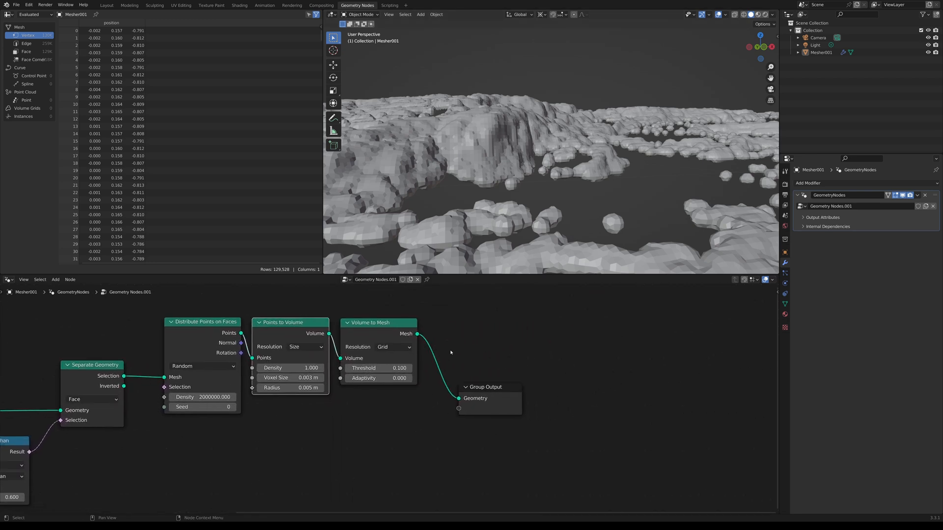
pyautogui.scroll(1, 449, 352)
pyautogui.moveTo(492, 395); pyautogui.dragTo(554, 402)
pyautogui.moveTo(421, 328); pyautogui.dragTo(480, 310)
pyautogui.write('subd')
pyautogui.press('Return')
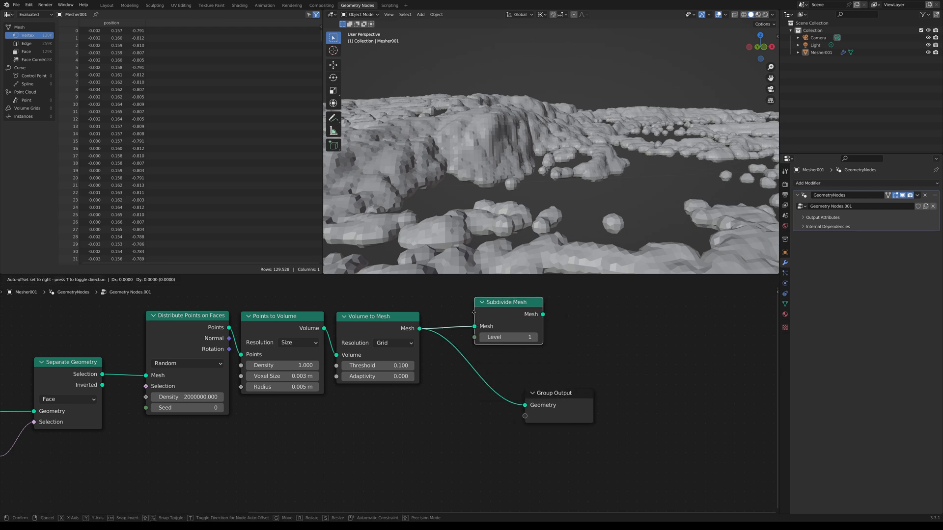
pyautogui.click(459, 320)
pyautogui.moveTo(527, 323); pyautogui.dragTo(525, 405)
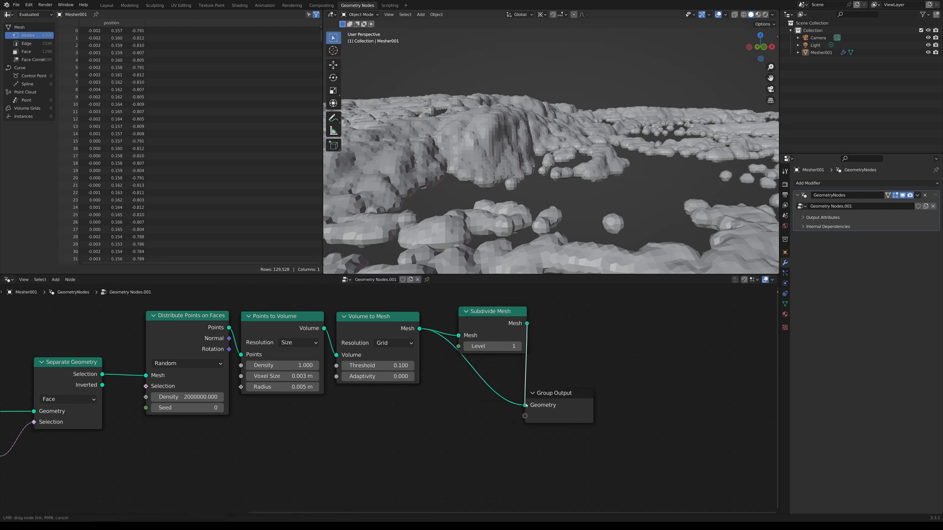
pyautogui.moveTo(586, 405); pyautogui.dragTo(603, 398)
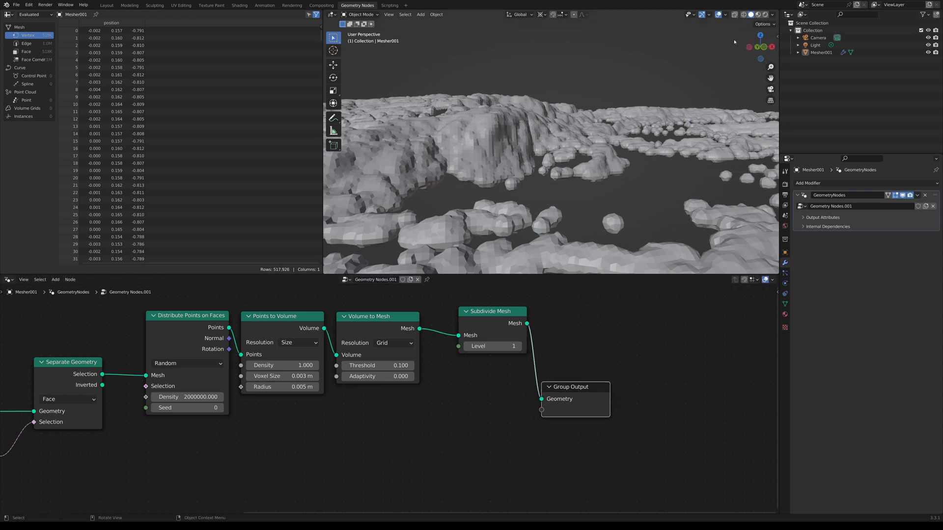
# Display the viewport in wireframe to examine the density of the subdivided mesh.
pyautogui.click(734, 15)
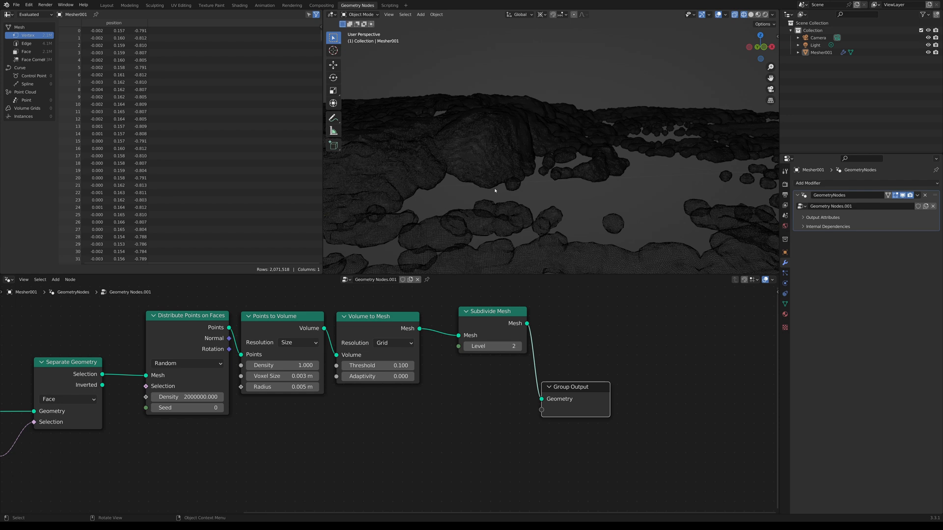
# Place the Subdivide Mesh node directly beside Volume to Mesh and set its Level to 1.
pyautogui.moveTo(481, 312); pyautogui.dragTo(454, 320)
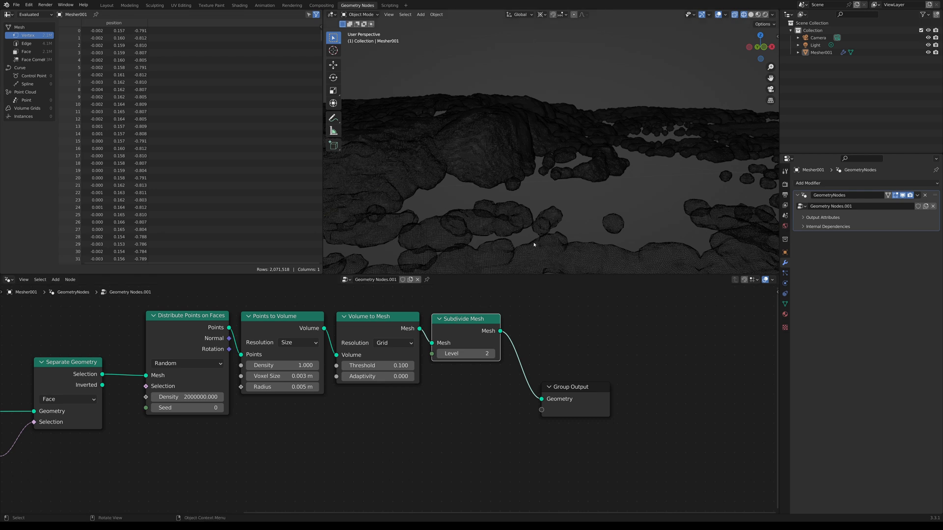
pyautogui.rightClick(441, 354)
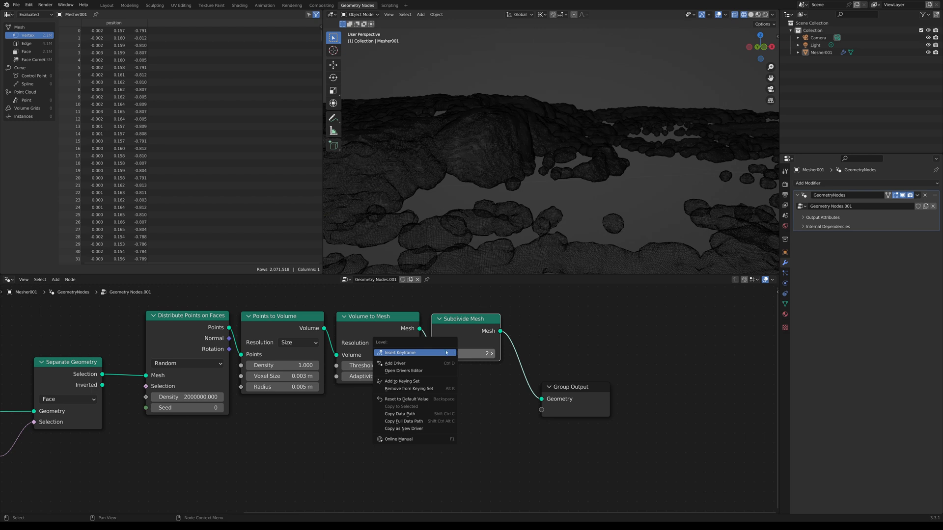
pyautogui.press('Escape')
pyautogui.click(442, 353)
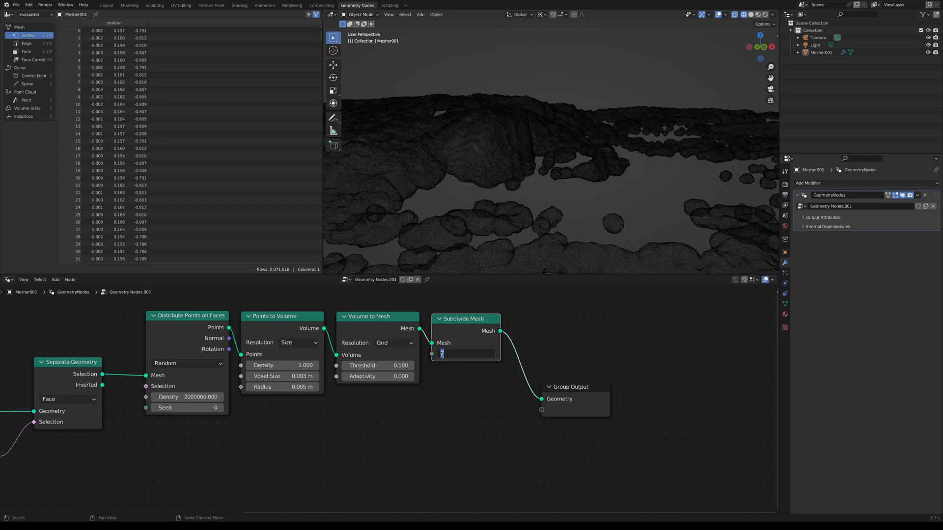
pyautogui.write('1')
pyautogui.press('Return')
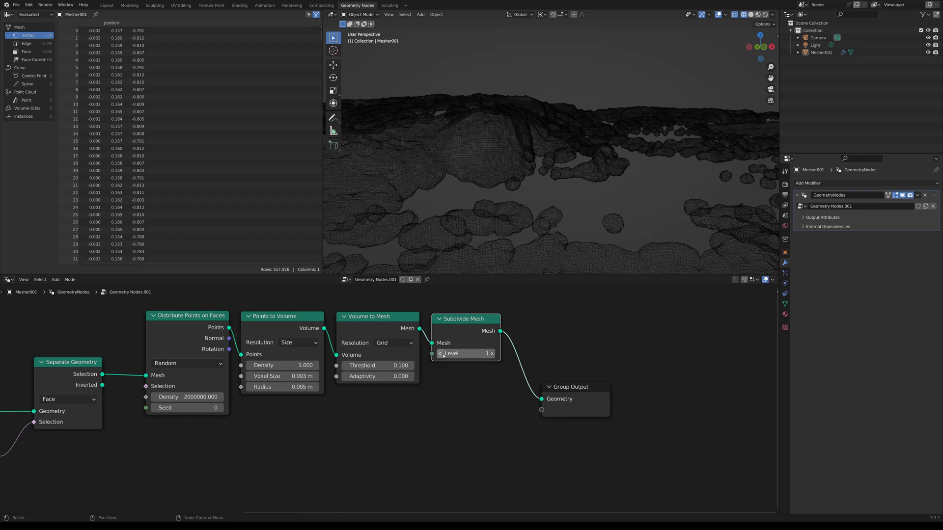
# Display the viewport in solid shading and align Group Output beside the Subdivide Mesh node.
pyautogui.click(750, 14)
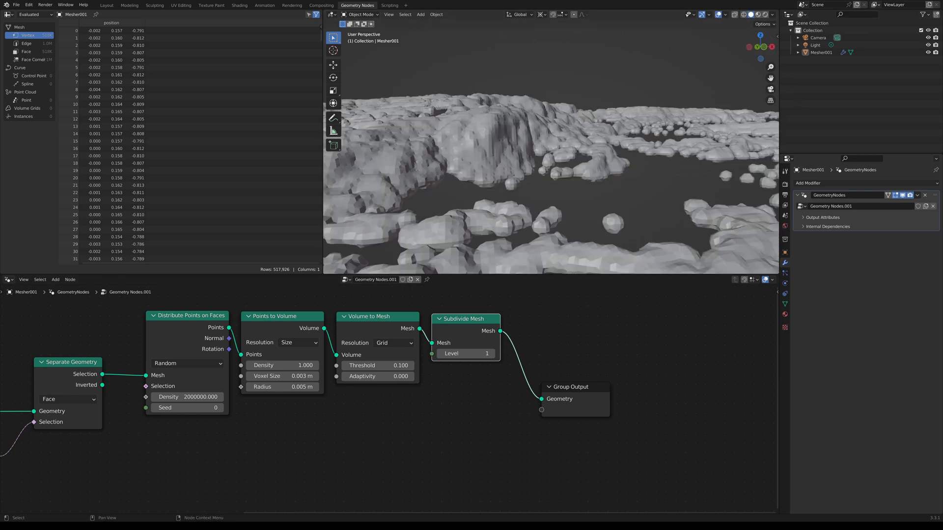
pyautogui.moveTo(567, 382); pyautogui.dragTo(547, 311)
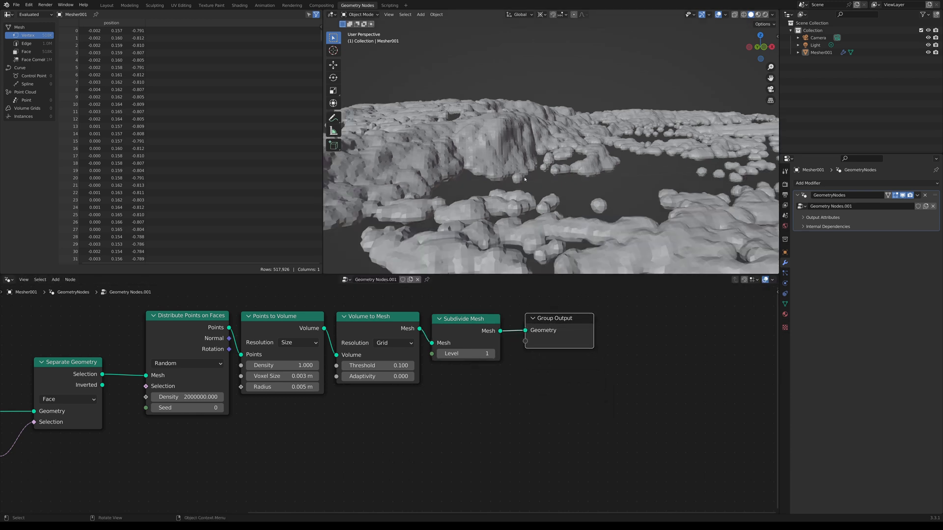
pyautogui.scroll(2, 523, 179)
pyautogui.moveTo(379, 419); pyautogui.dragTo(528, 415, button='middle')
pyautogui.scroll(-2, 472, 411)
pyautogui.scroll(-1, 541, 416)
pyautogui.scroll(1, 541, 416)
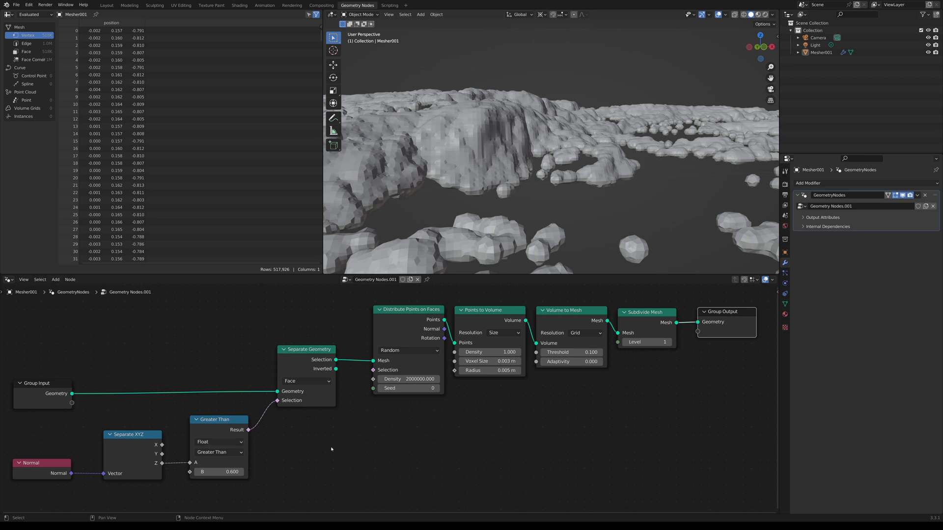
# Add a second Separate Geometry node fed by Group Input's geometry and place it below the first one.
pyautogui.scroll(-1, 331, 448)
pyautogui.moveTo(244, 423); pyautogui.dragTo(252, 409, button='middle')
pyautogui.moveTo(111, 384); pyautogui.dragTo(325, 423)
pyautogui.write('sepe')
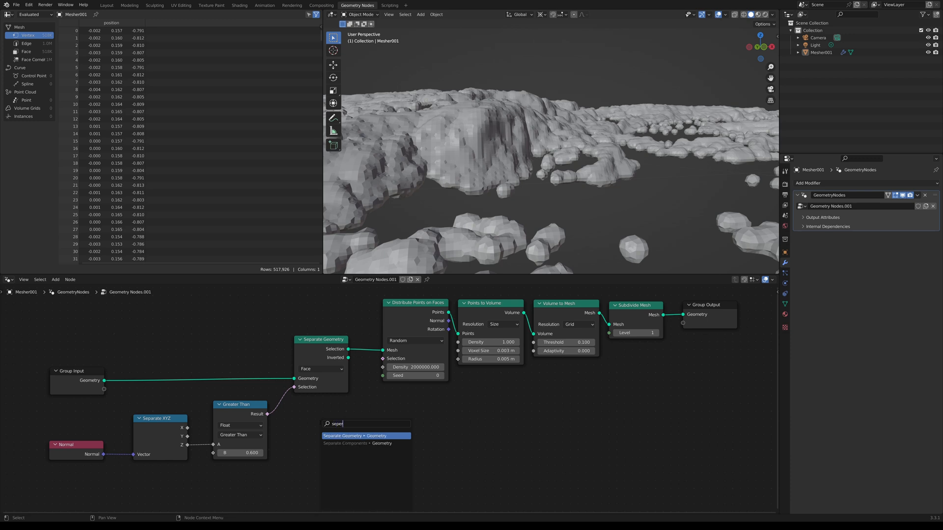
pyautogui.write('r')
pyautogui.press('Return')
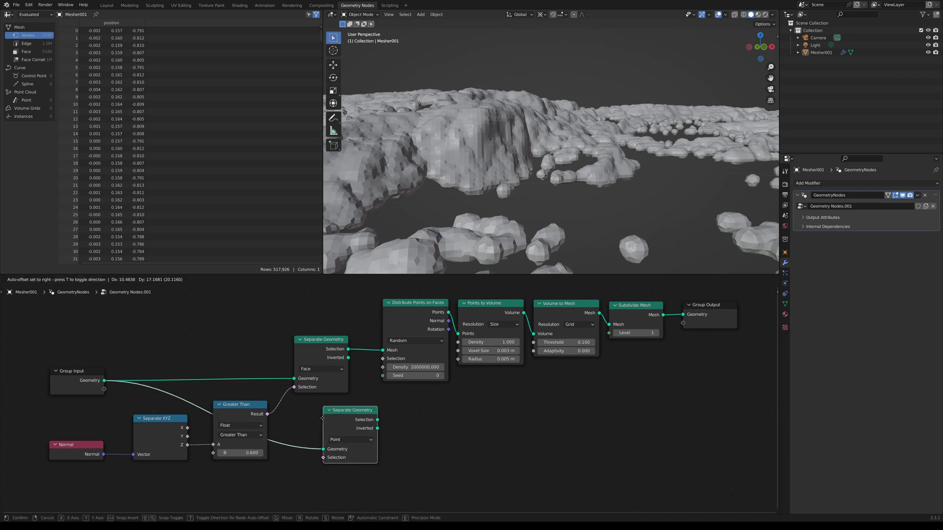
pyautogui.click(322, 418)
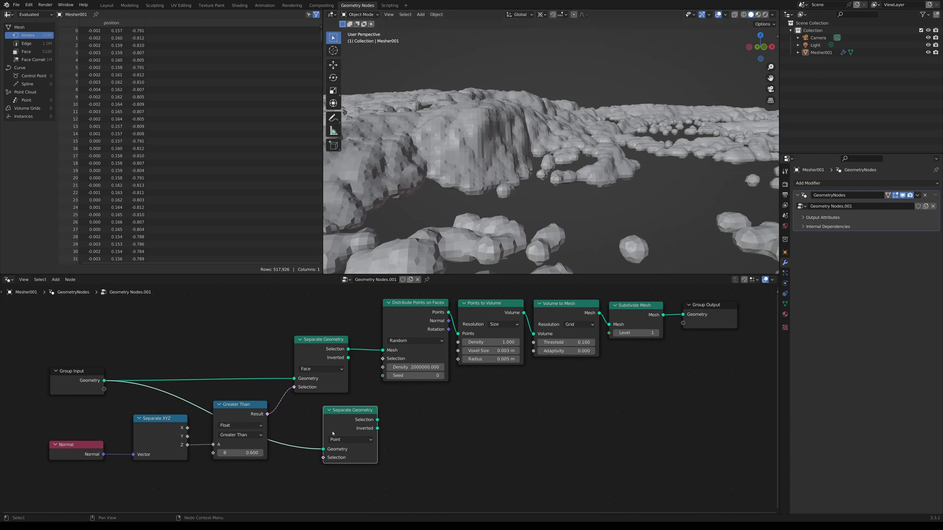
pyautogui.moveTo(348, 413); pyautogui.dragTo(318, 416)
pyautogui.moveTo(399, 422); pyautogui.dragTo(416, 412, button='middle')
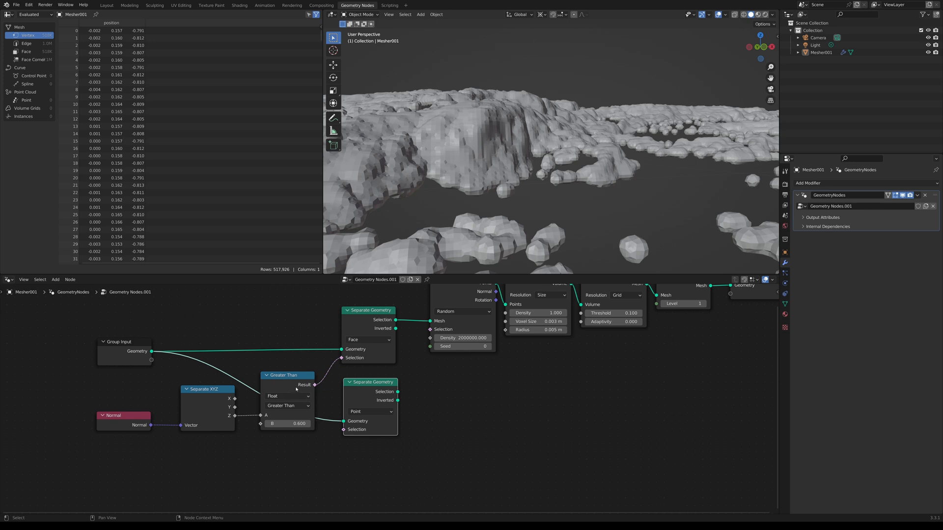
# Duplicate the Greater Than node, feeding Separate XYZ's Z into its A and its Result into the second Separate Geometry's Selection.
pyautogui.moveTo(294, 378); pyautogui.dragTo(305, 353, button='middle')
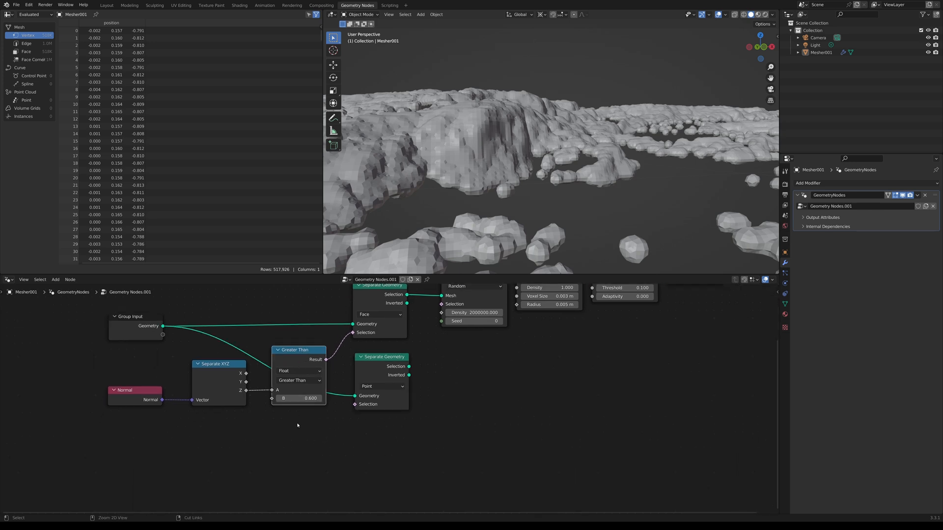
pyautogui.hotkey('shift', 'd')
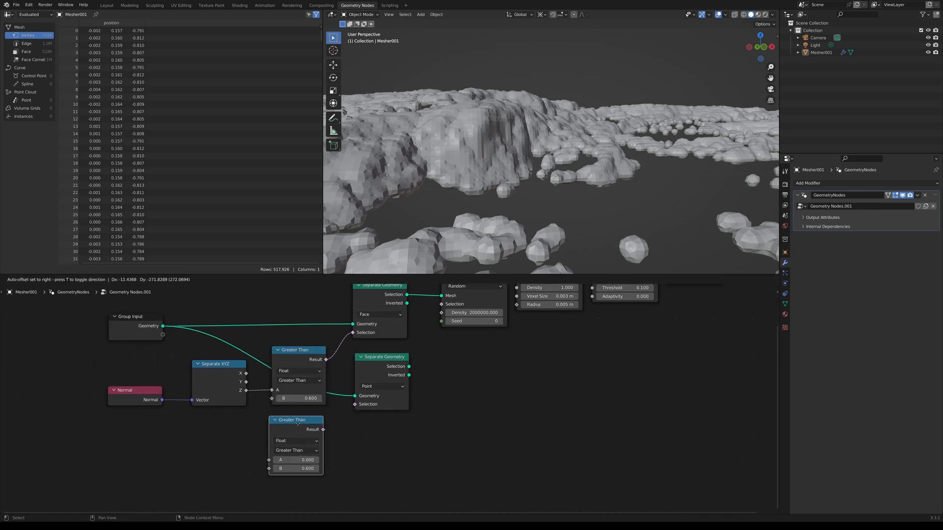
pyautogui.click(301, 424)
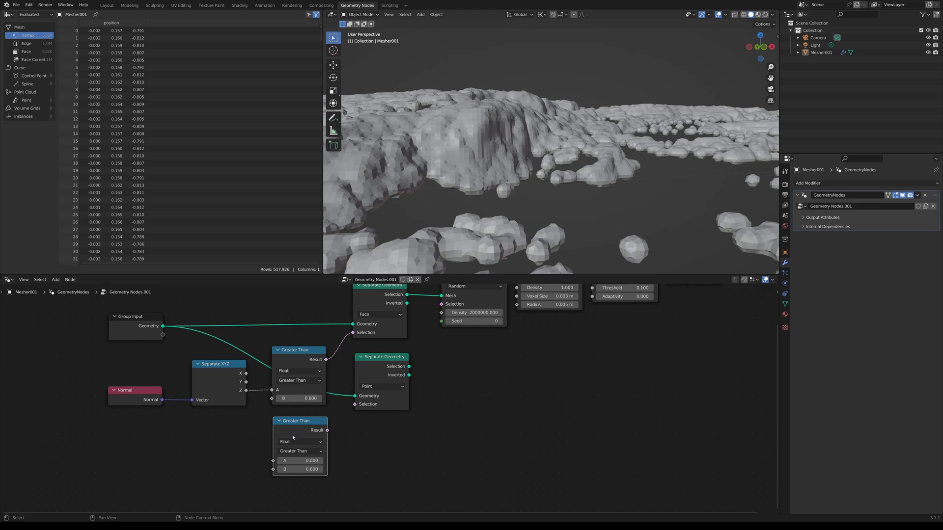
pyautogui.moveTo(273, 461); pyautogui.dragTo(248, 393)
pyautogui.moveTo(327, 431); pyautogui.dragTo(355, 404)
pyautogui.press('Home')
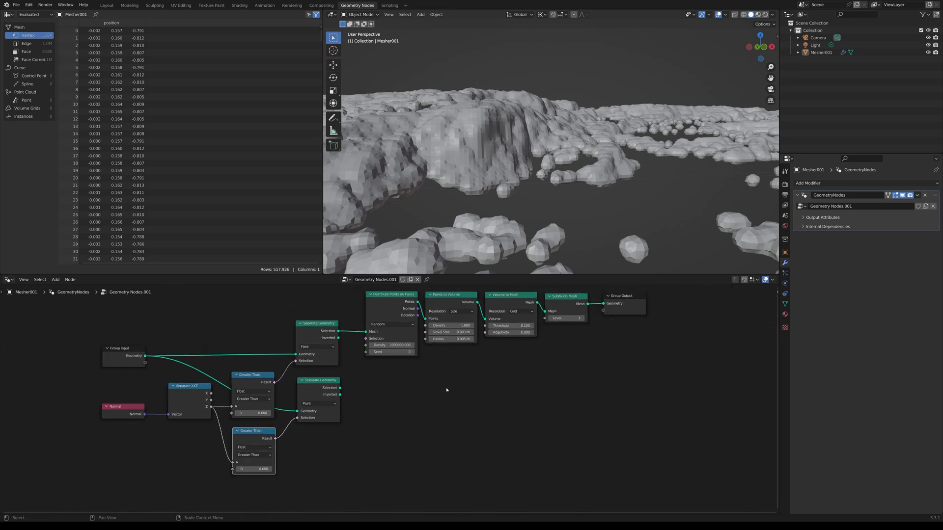
# Preview the second Separate Geometry's outputs through Group Output, ending with Inverted connected.
pyautogui.moveTo(624, 313); pyautogui.dragTo(642, 345)
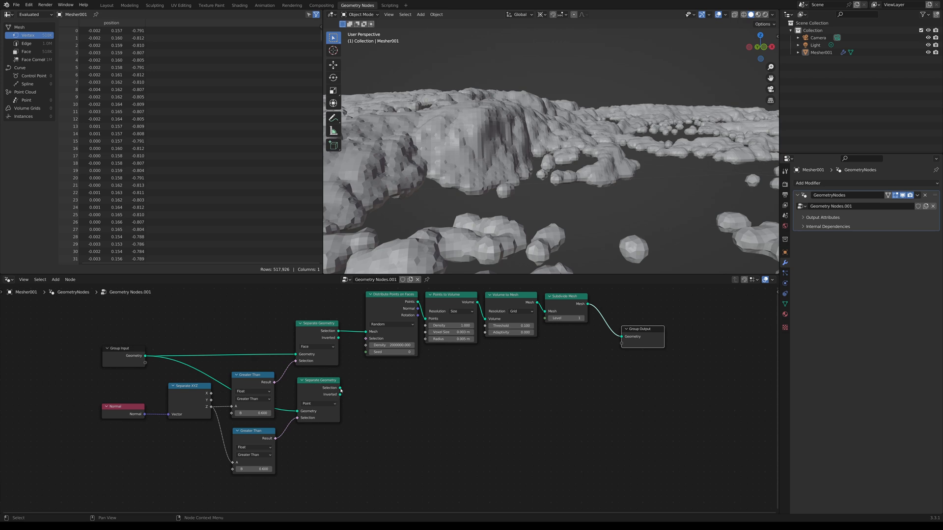
pyautogui.moveTo(340, 388); pyautogui.dragTo(424, 387)
pyautogui.scroll(4, 389, 398)
pyautogui.scroll(1, 332, 393)
pyautogui.moveTo(350, 371); pyautogui.dragTo(447, 356)
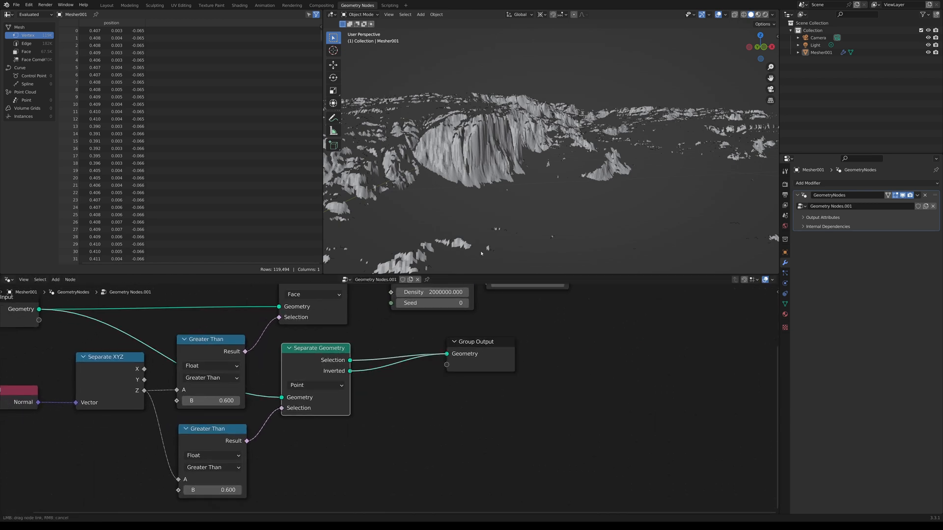
pyautogui.moveTo(452, 271); pyautogui.dragTo(467, 272)
pyautogui.moveTo(400, 391); pyautogui.dragTo(409, 385, button='middle')
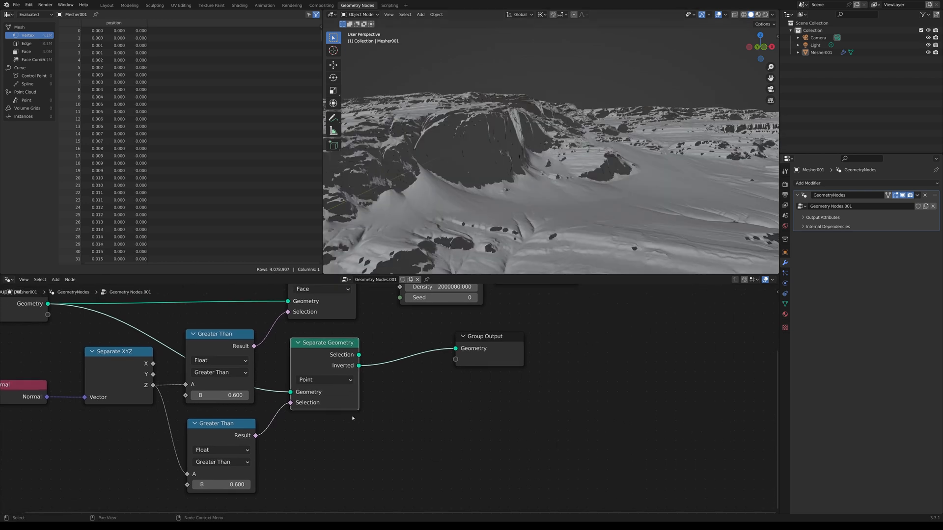
# Try a B threshold of 0.5 in the lower Greater Than node, then set it back to 0.6.
pyautogui.doubleClick(236, 485)
pyautogui.write('.5')
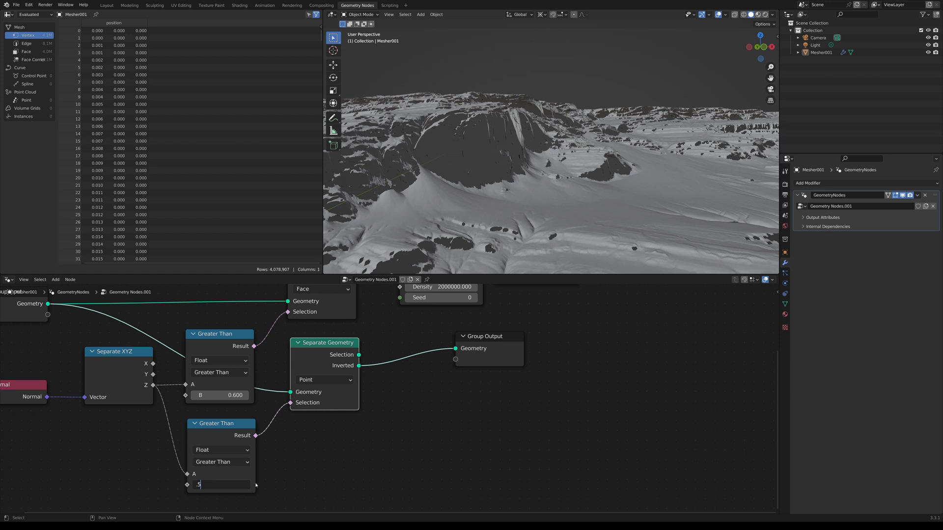
pyautogui.press('Return')
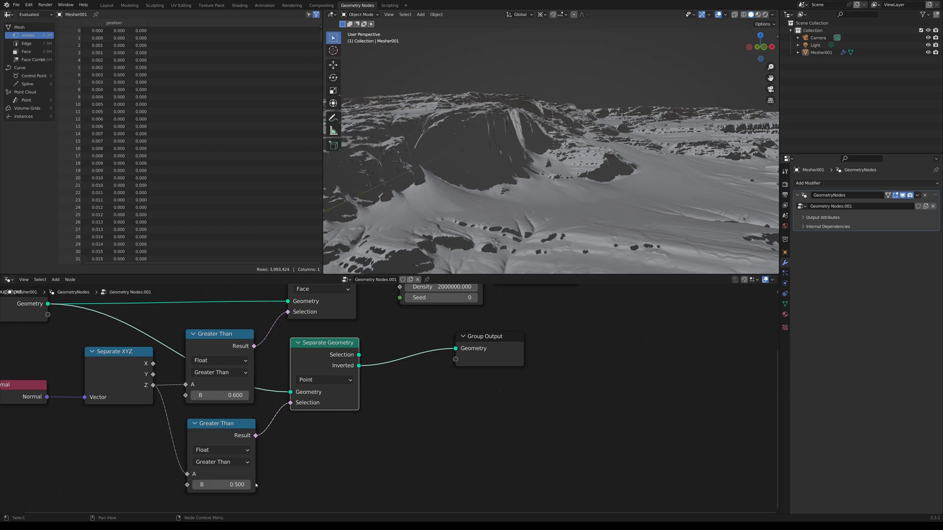
pyautogui.click(221, 485)
pyautogui.write('.6')
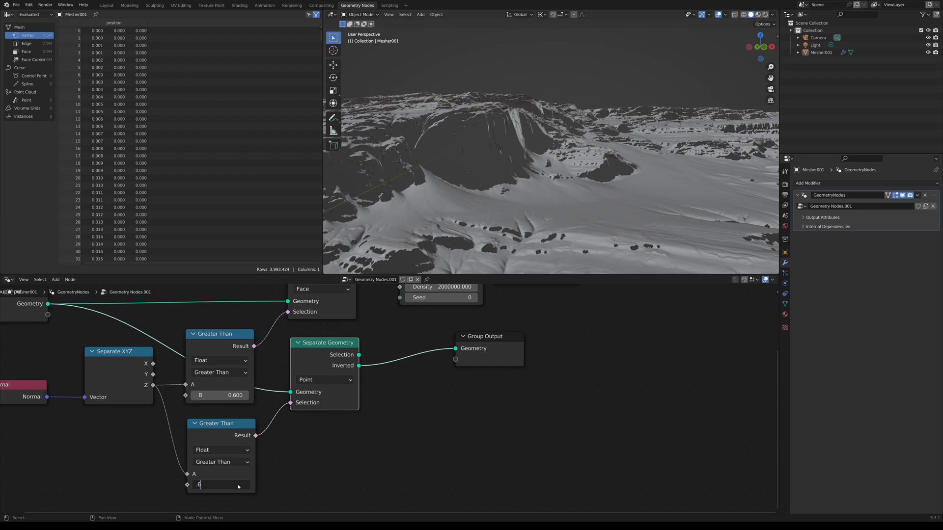
pyautogui.press('Return')
# Preview the first Separate Geometry's Selection through Group Output and set the upper Greater Than threshold to 0.4.
pyautogui.moveTo(422, 327); pyautogui.dragTo(427, 355, button='middle')
pyautogui.scroll(-2, 428, 355)
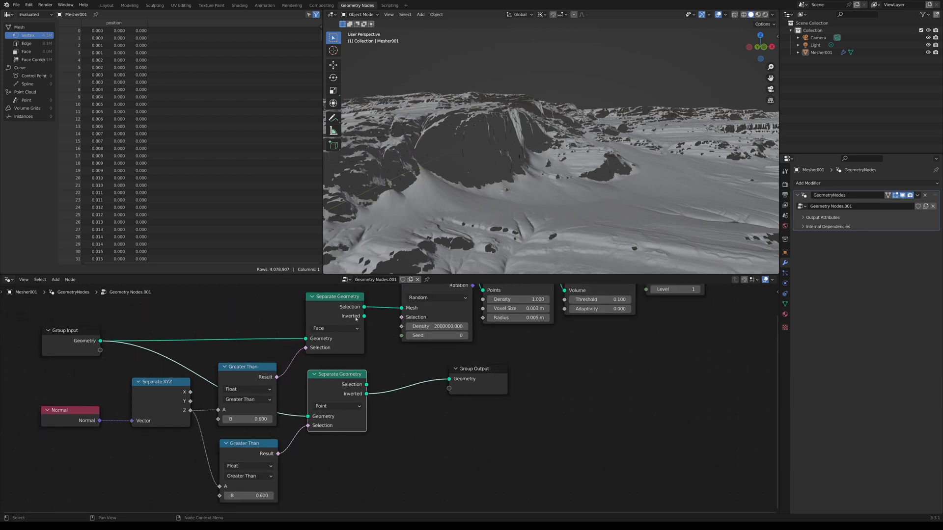
pyautogui.moveTo(366, 311); pyautogui.dragTo(450, 379)
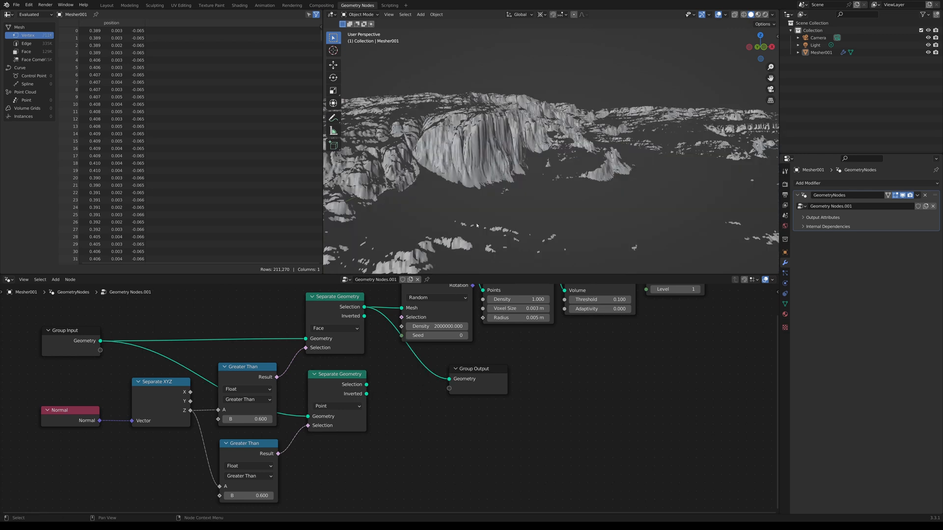
pyautogui.click(248, 419)
pyautogui.write('0.45')
pyautogui.press('Return')
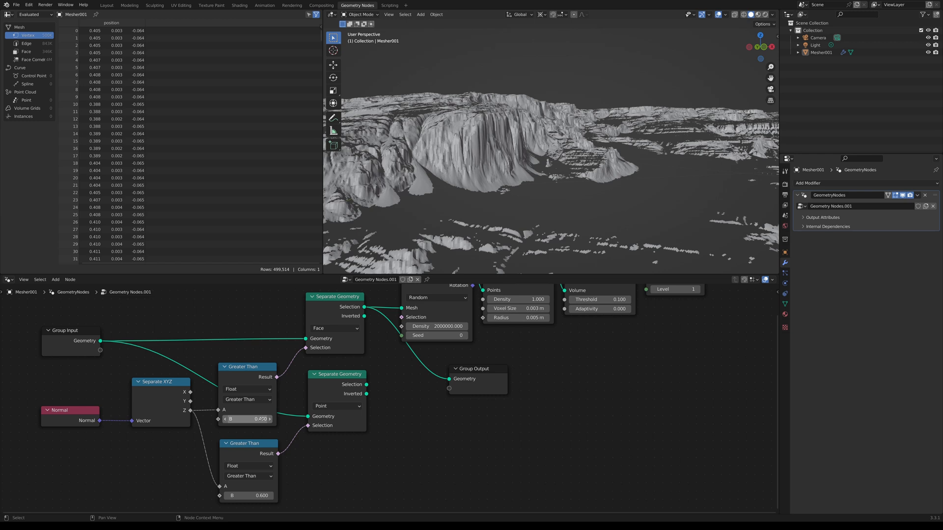
# Move Group Output beyond the node chain and reconnect Subdivide Mesh's output to it.
pyautogui.moveTo(475, 381); pyautogui.dragTo(421, 396, button='middle')
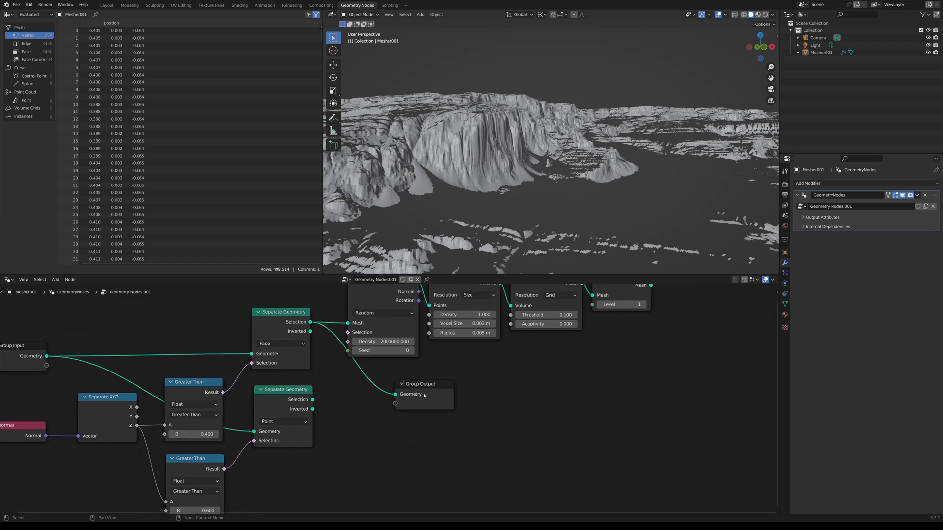
pyautogui.scroll(-2, 402, 406)
pyautogui.moveTo(426, 404); pyautogui.dragTo(653, 373)
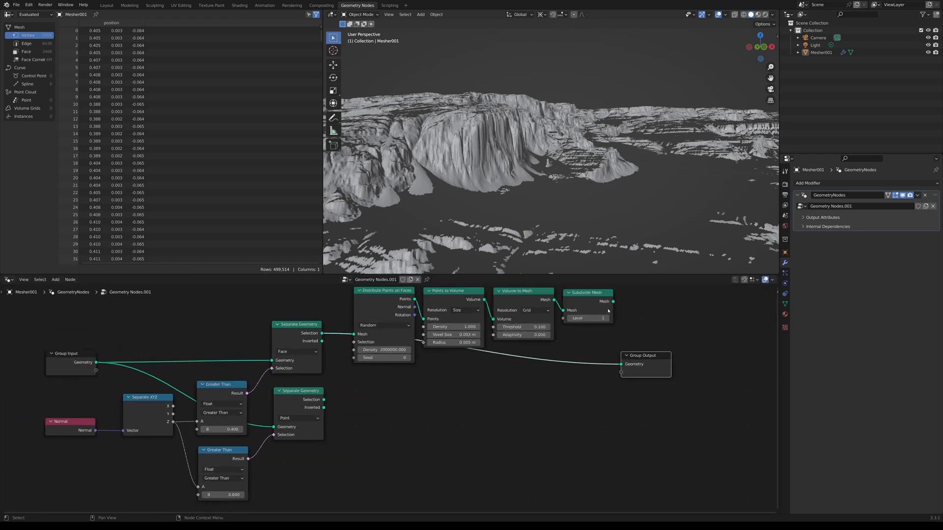
pyautogui.moveTo(612, 302); pyautogui.dragTo(689, 360)
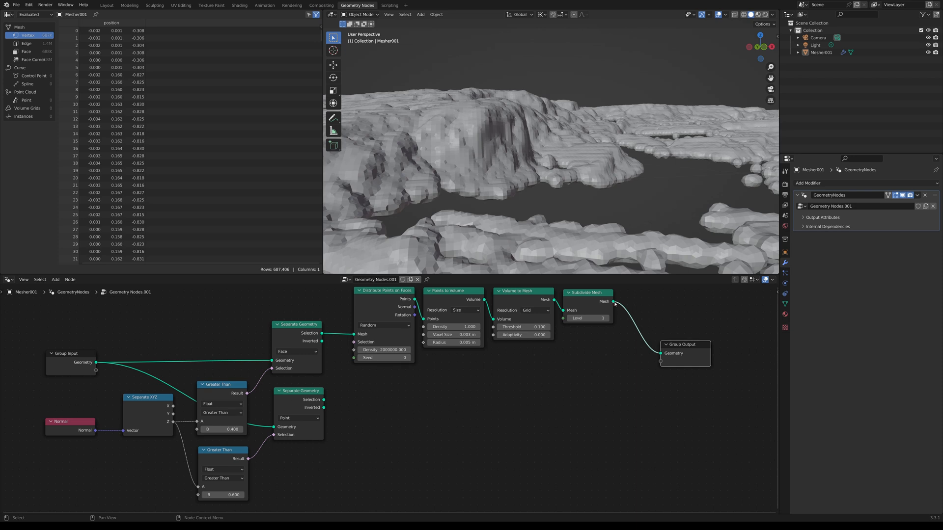
# Add a Join Geometry node fed by Subdivide Mesh and the second Separate Geometry's Inverted output.
pyautogui.moveTo(613, 302); pyautogui.dragTo(631, 370)
pyautogui.write('join')
pyautogui.press('Return')
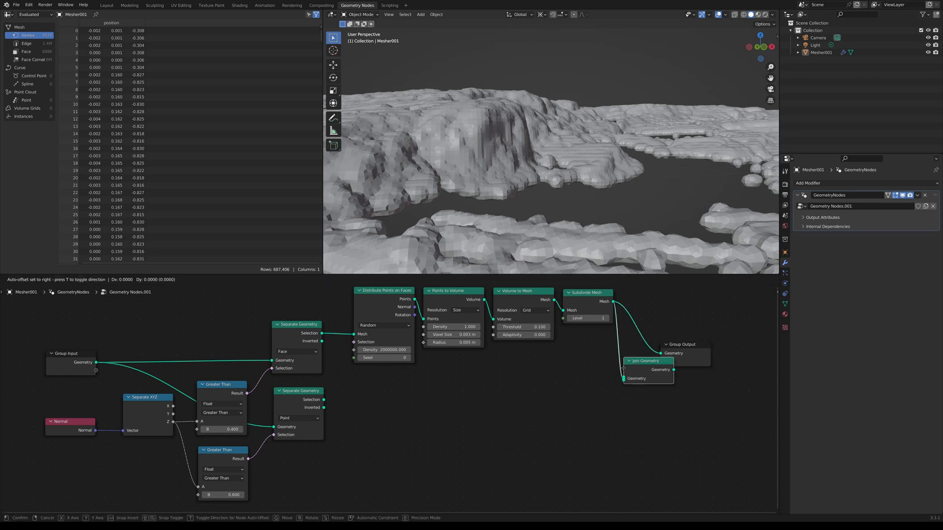
pyautogui.click(592, 396)
pyautogui.moveTo(325, 407); pyautogui.dragTo(592, 397)
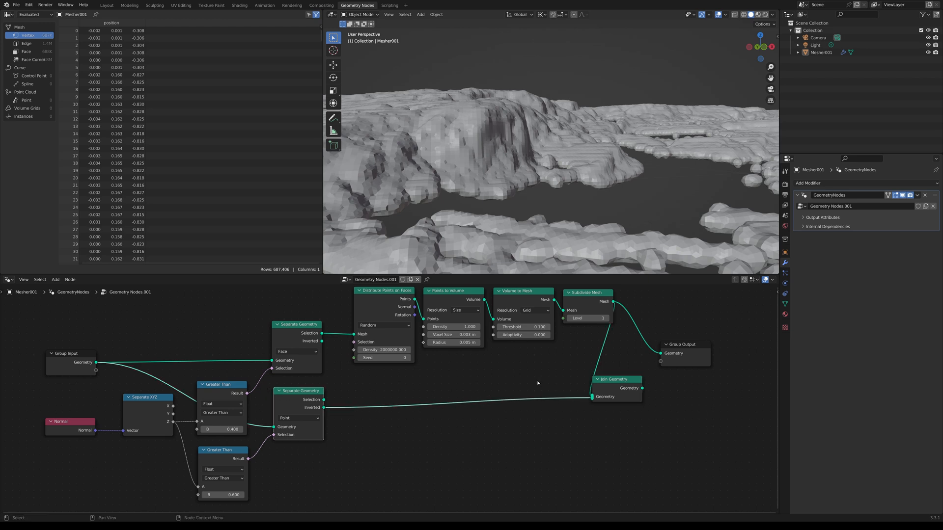
# Connect Join Geometry to Group Output and arrange both nodes in line at the end of the tree.
pyautogui.moveTo(537, 383); pyautogui.dragTo(444, 387, button='middle')
pyautogui.moveTo(614, 353); pyautogui.dragTo(650, 351)
pyautogui.moveTo(536, 387); pyautogui.dragTo(638, 392)
pyautogui.moveTo(556, 383); pyautogui.dragTo(582, 354)
pyautogui.moveTo(645, 383); pyautogui.dragTo(638, 354)
pyautogui.press('Home')
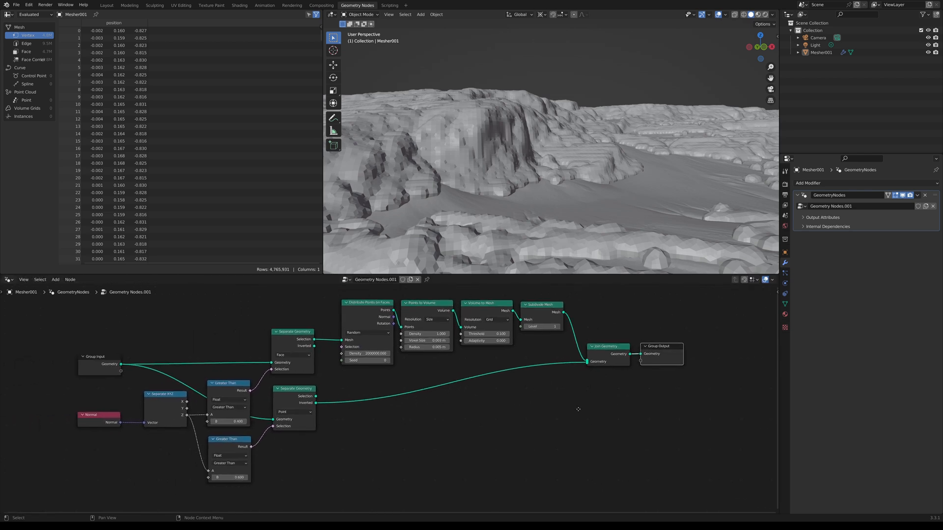
# Enlarge the node editor area and set the upper Greater Than node's B threshold to 0.5.
pyautogui.moveTo(517, 274); pyautogui.dragTo(517, 218)
pyautogui.scroll(2, 543, 385)
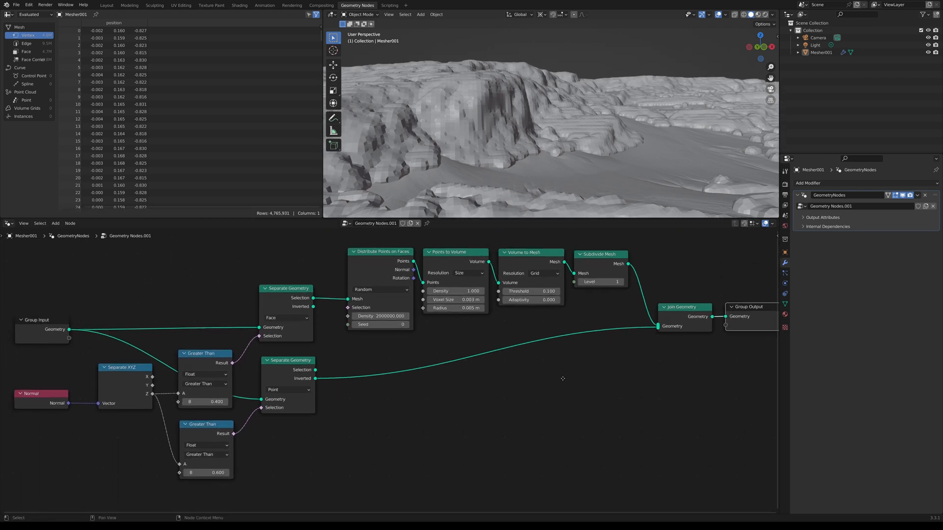
pyautogui.scroll(-1, 563, 379)
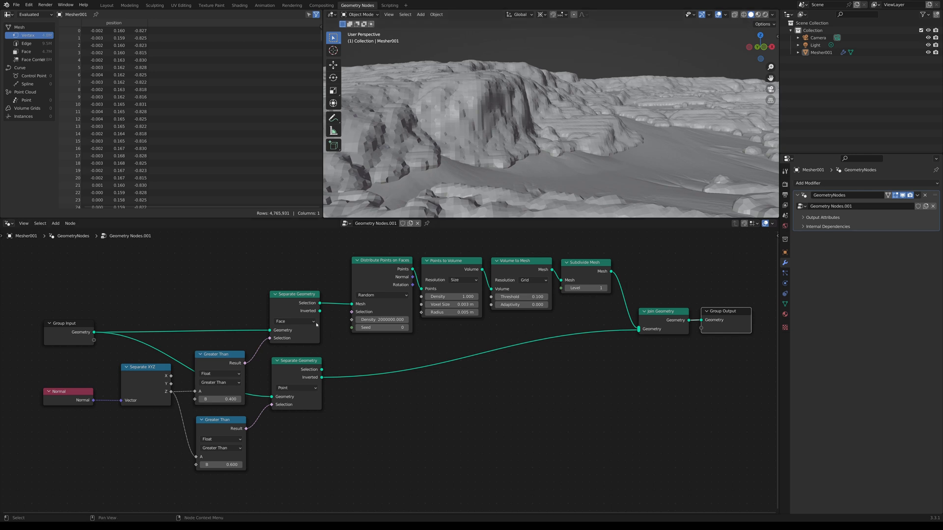
pyautogui.click(222, 399)
pyautogui.write('.5')
pyautogui.press('Return')
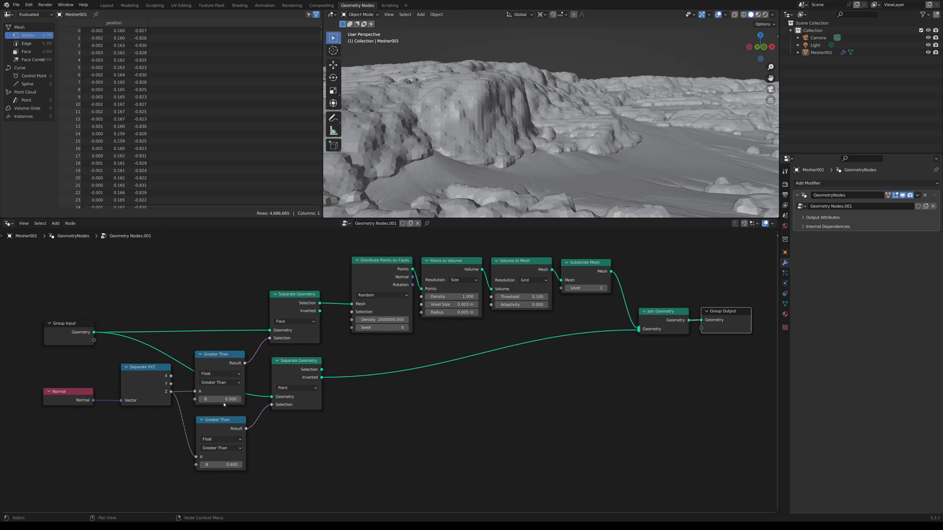
# Try a threshold of 0.7 in the lower Greater Than node, restore 0.6 and inspect the whole terrain.
pyautogui.click(231, 465)
pyautogui.write('.7')
pyautogui.press('Return')
pyautogui.click(231, 465)
pyautogui.write('.6')
pyautogui.press('Return')
pyautogui.scroll(-8, 589, 154)
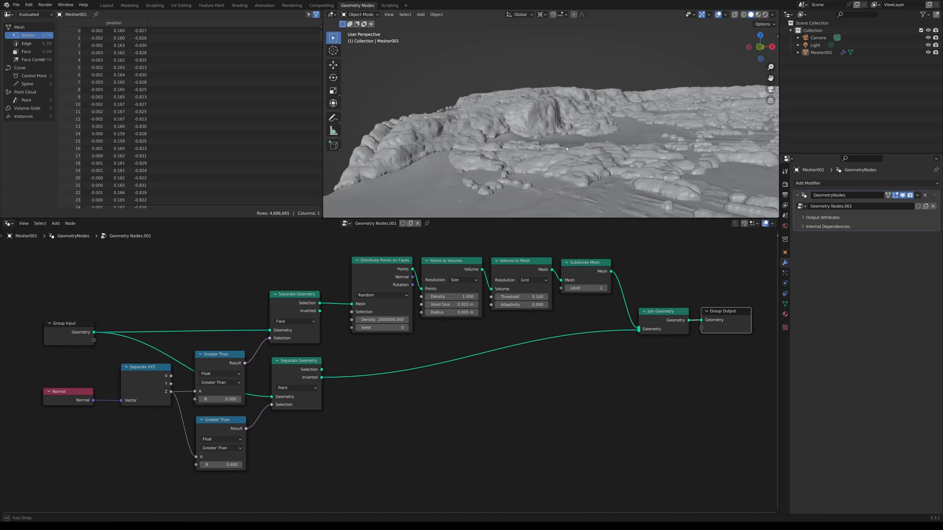
pyautogui.scroll(8, 593, 154)
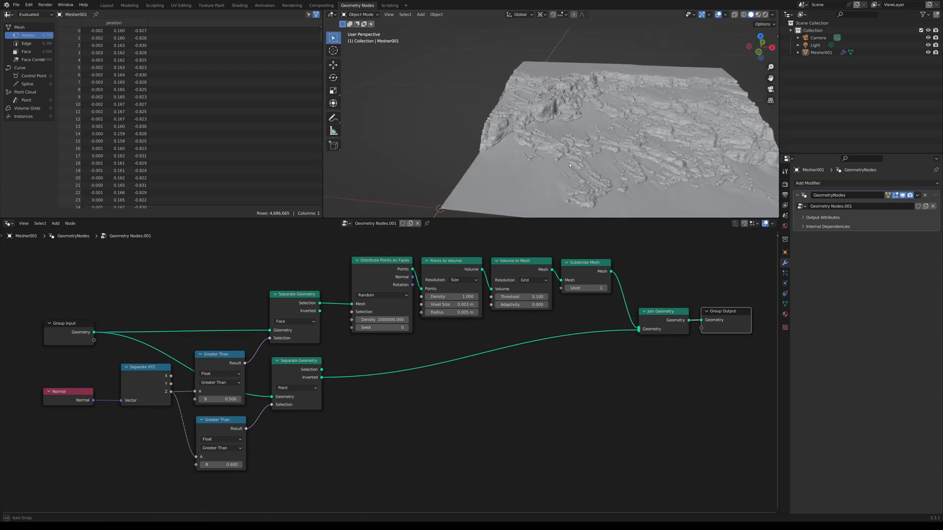
# Inspect the terrain's rock face up close and add a Wave Texture node below the main node chain.
pyautogui.moveTo(550, 112)
pyautogui.mouseDown(button='middle')
pyautogui.moveTo(557, 109)
pyautogui.moveTo(542, 111)
pyautogui.mouseUp(button='middle')
pyautogui.scroll(5, 542, 110)
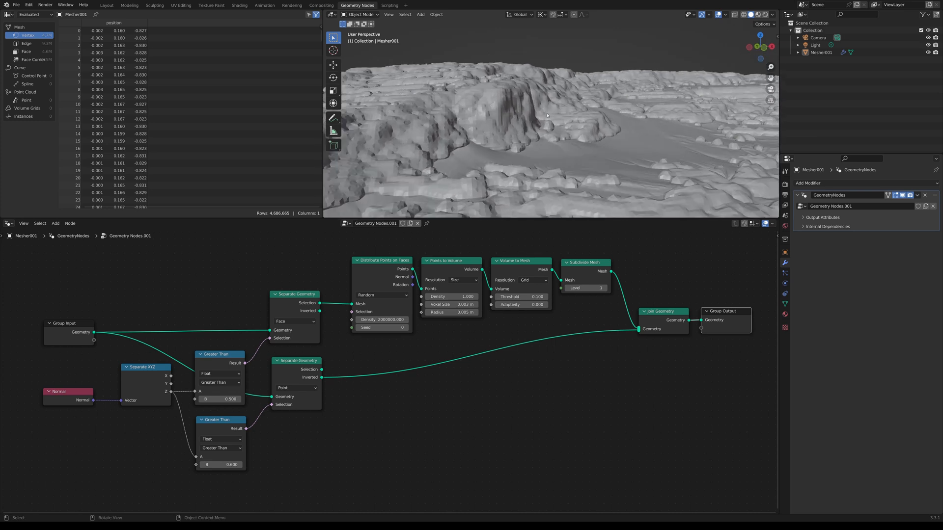
pyautogui.scroll(2, 542, 111)
pyautogui.scroll(3, 542, 113)
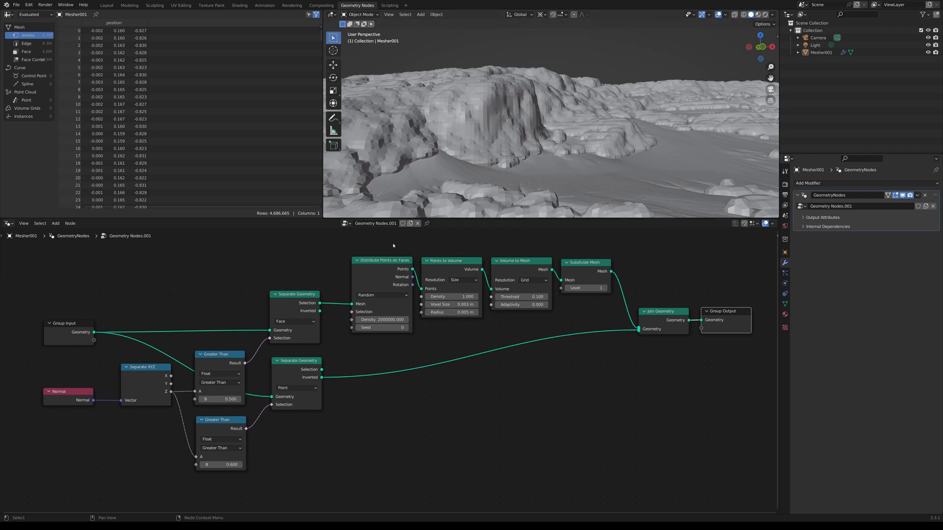
pyautogui.moveTo(585, 348); pyautogui.dragTo(562, 336, button='middle')
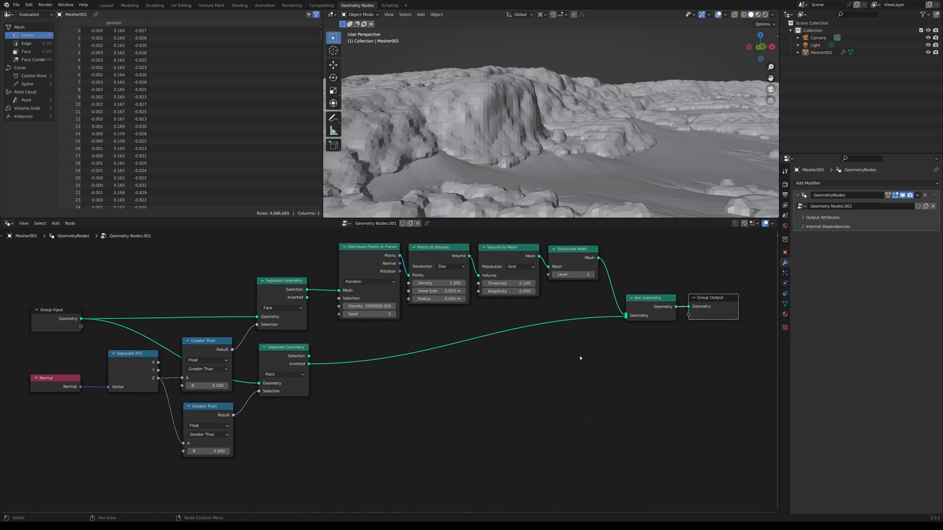
pyautogui.scroll(2, 508, 360)
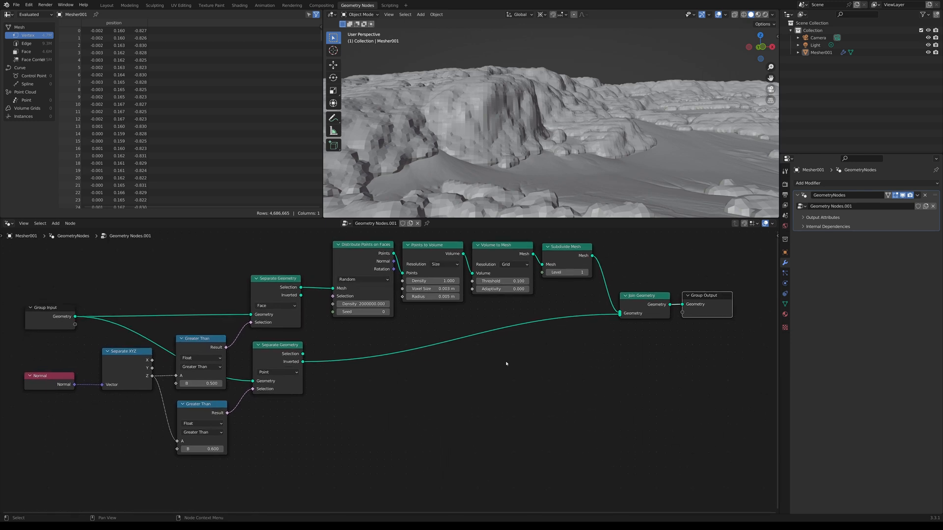
pyautogui.hotkey('shift', 'a')
pyautogui.click(437, 364)
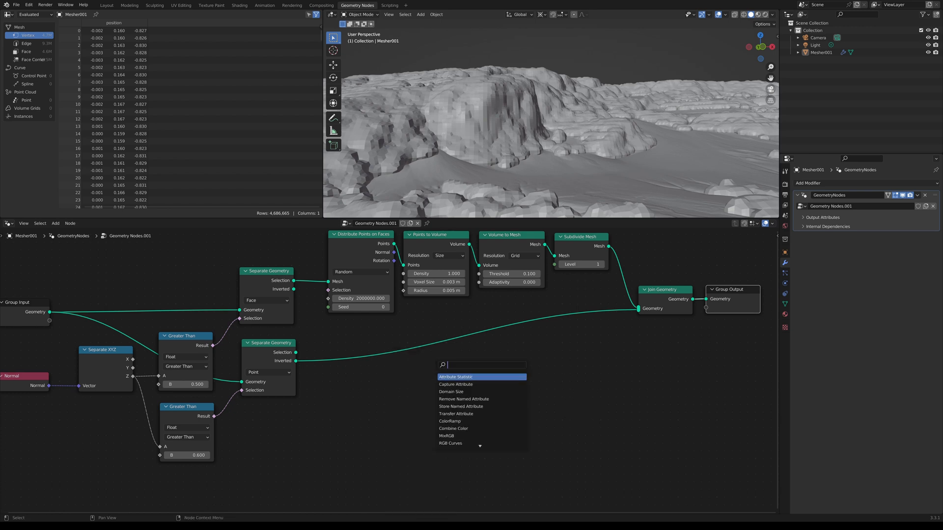
pyautogui.write('wave')
pyautogui.press('Return')
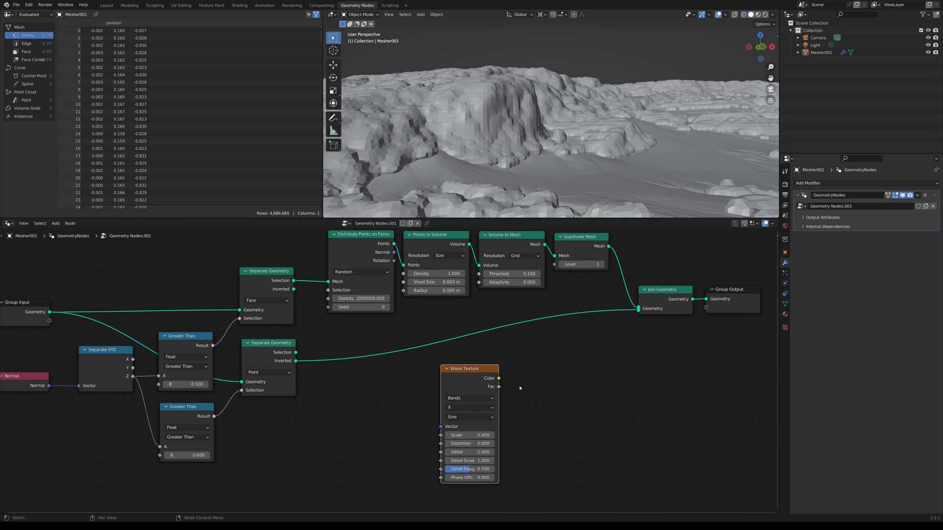
# Set the Wave Texture's Detail Roughness to 0.8 and reposition the node to make room for its outputs.
pyautogui.click(484, 469)
pyautogui.write('.8')
pyautogui.press('Return')
pyautogui.moveTo(476, 385); pyautogui.dragTo(455, 389)
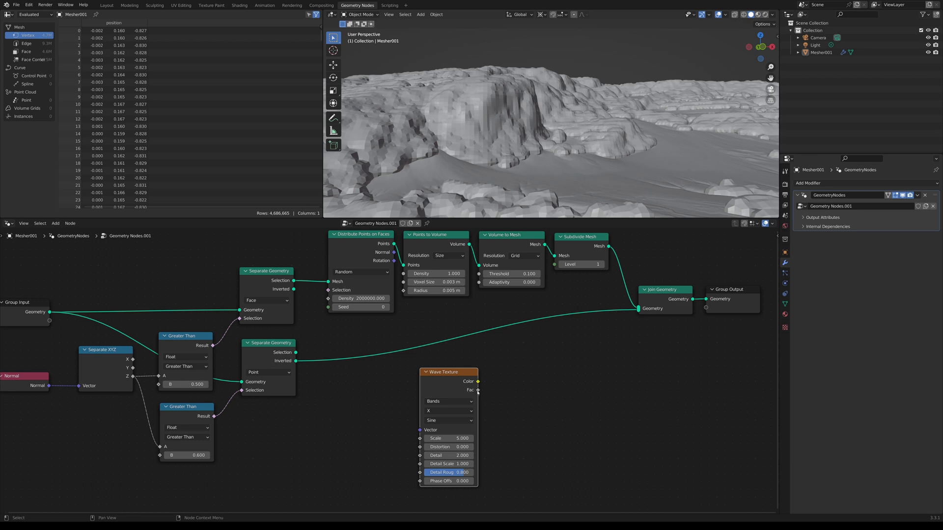
# Add a Math Multiply node fed by the Wave Texture's Fac output and place it beside the texture.
pyautogui.moveTo(478, 391); pyautogui.dragTo(530, 376)
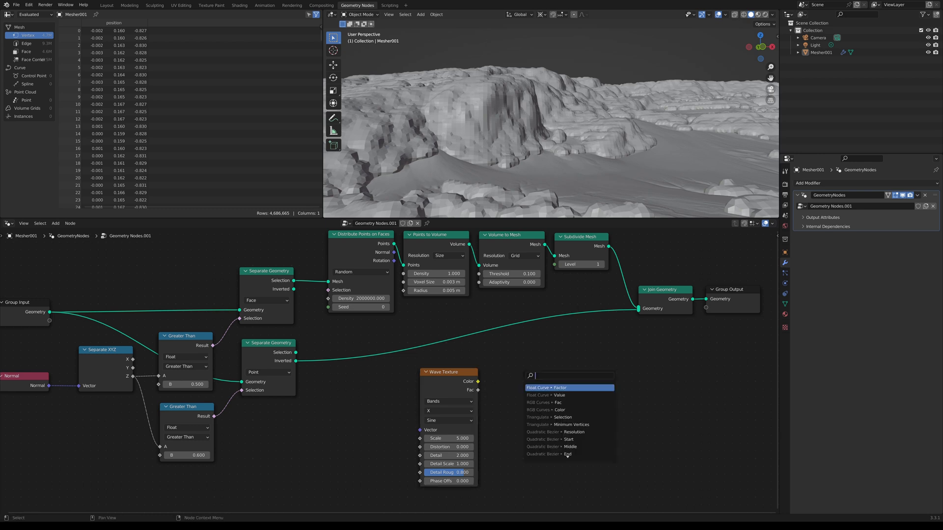
pyautogui.write('multiply')
pyautogui.press('Return')
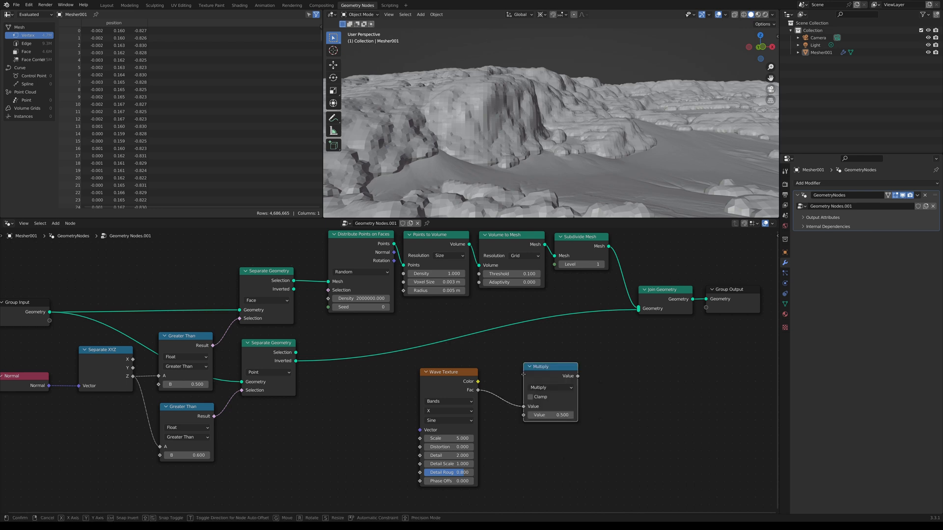
pyautogui.click(545, 390)
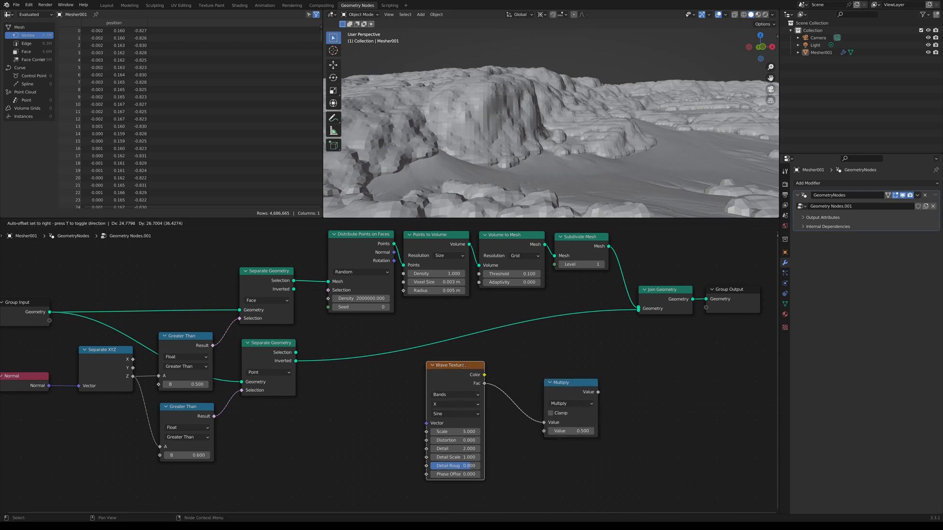
pyautogui.moveTo(496, 390); pyautogui.dragTo(466, 363, button='middle')
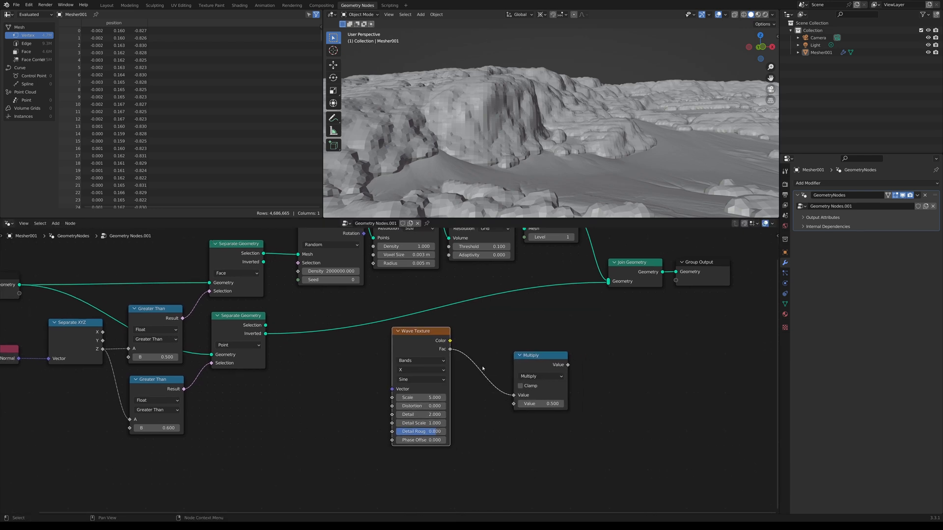
pyautogui.moveTo(533, 362); pyautogui.dragTo(554, 366)
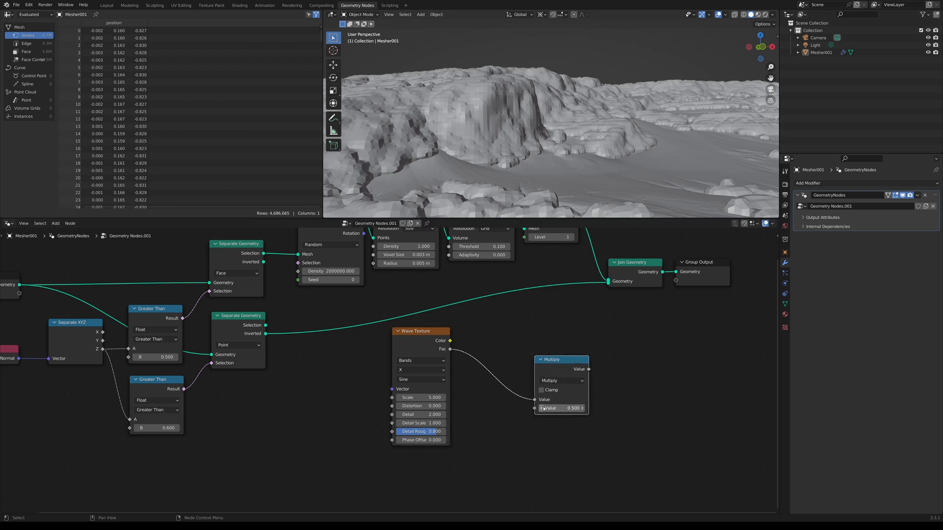
# Add a Normal node below the Wave Texture and link it to the Multiply node's second value.
pyautogui.moveTo(535, 411); pyautogui.dragTo(444, 440)
pyautogui.write('normal')
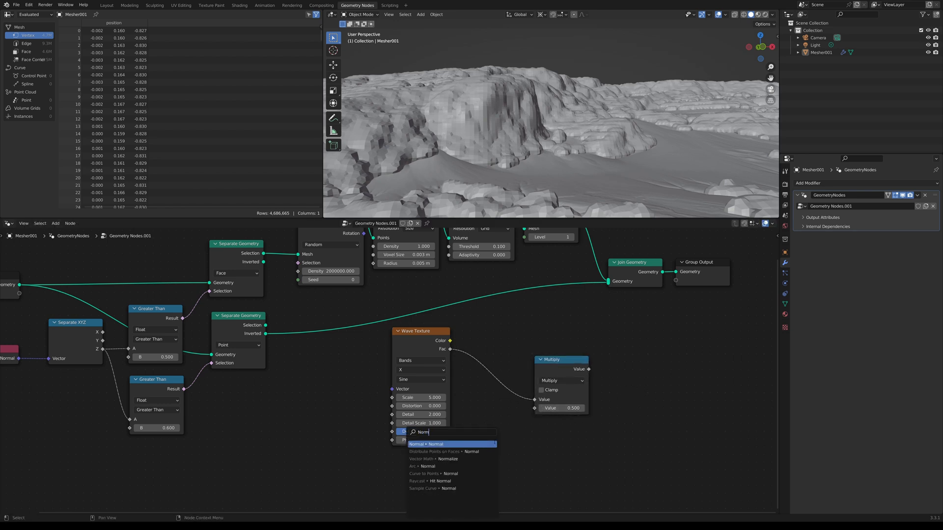
pyautogui.press('Return')
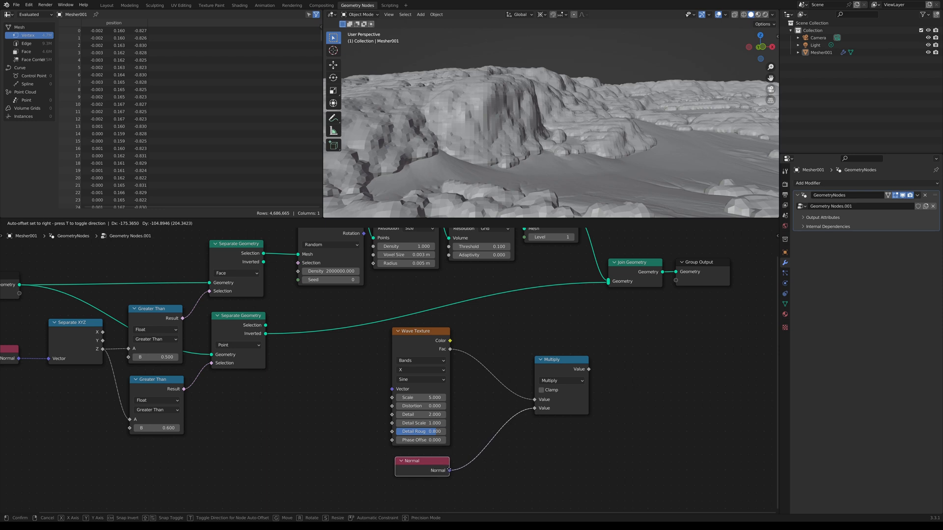
pyautogui.click(448, 471)
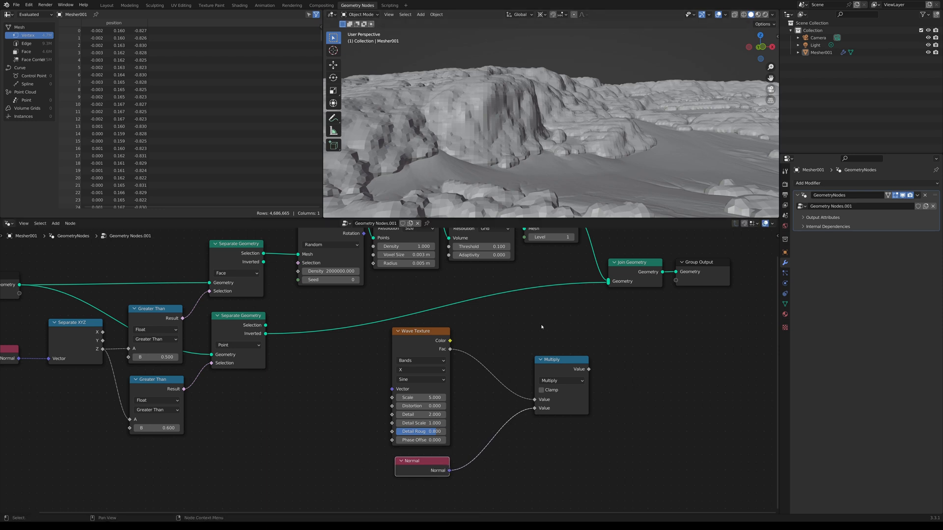
pyautogui.moveTo(555, 359); pyautogui.dragTo(536, 356)
# Add a second Math Multiply node fed by the first Multiply node's Value output.
pyautogui.moveTo(600, 363); pyautogui.dragTo(496, 334, button='middle')
pyautogui.scroll(-1, 525, 344)
pyautogui.moveTo(464, 333)
pyautogui.write('mult')
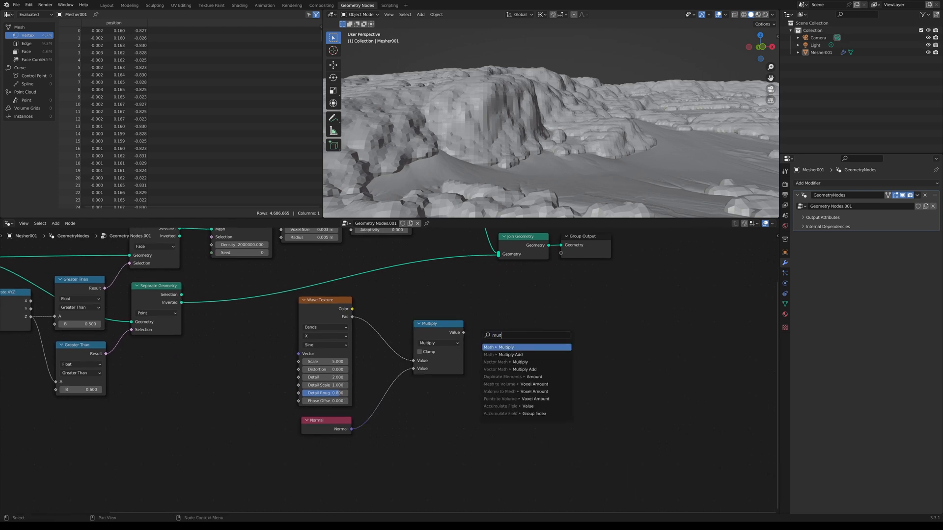
pyautogui.press('Return')
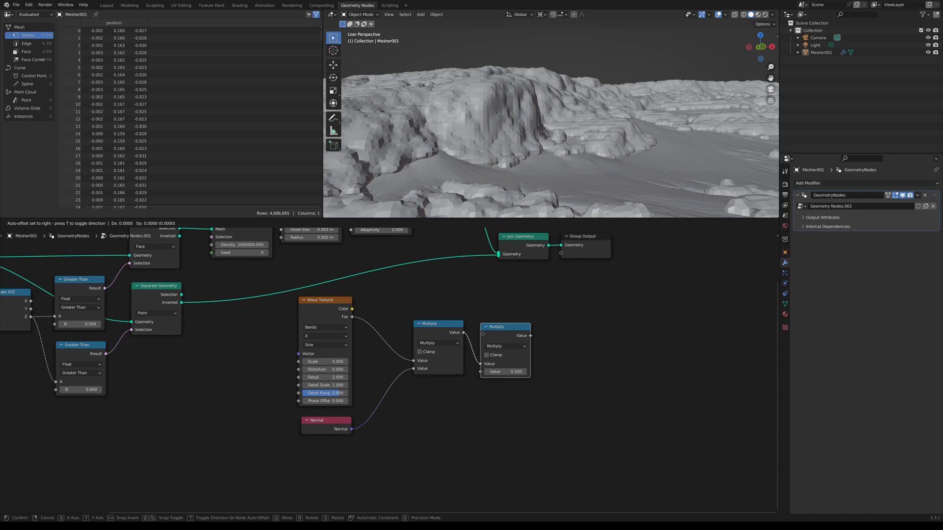
pyautogui.click(483, 333)
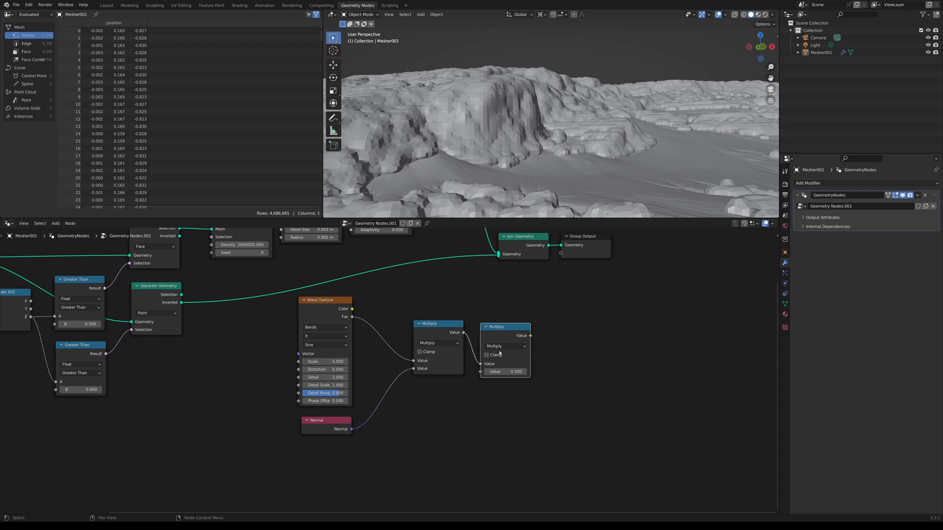
pyautogui.moveTo(503, 331); pyautogui.dragTo(505, 331)
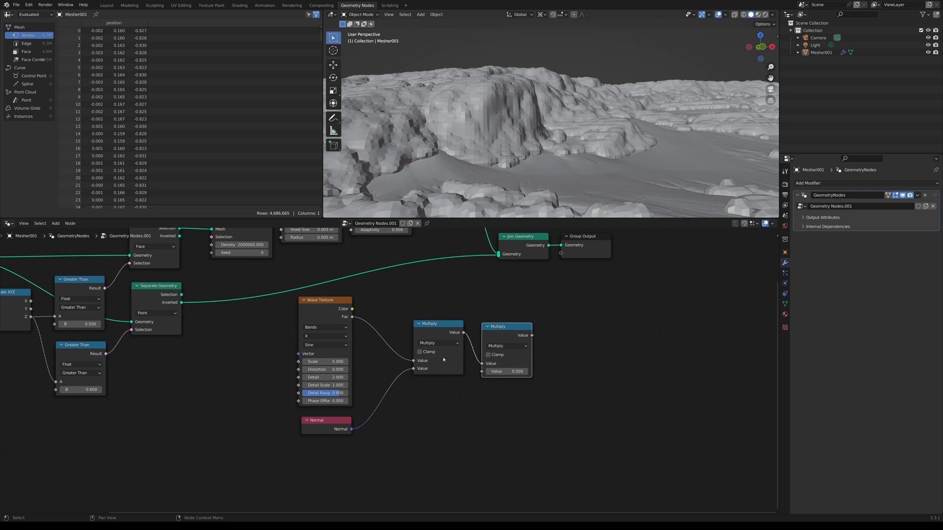
# Delete both Math Multiply nodes, leaving the Wave Texture and Normal nodes in place.
pyautogui.click(437, 328)
pyautogui.press('x')
pyautogui.click(506, 328)
pyautogui.press('x')
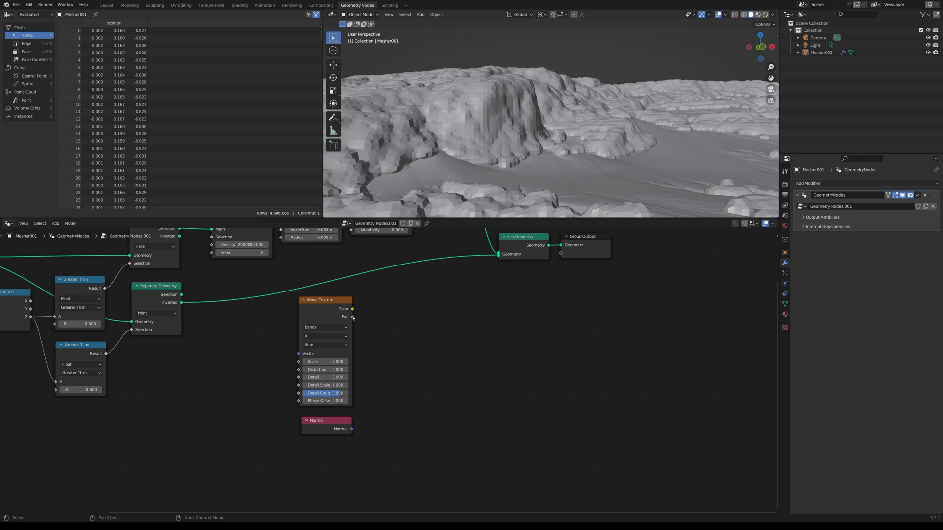
# Add a Vector Math Multiply node with the Wave Texture's Fac and the Normal node as its two vector inputs.
pyautogui.hotkey('shift', 'a')
pyautogui.write('mult')
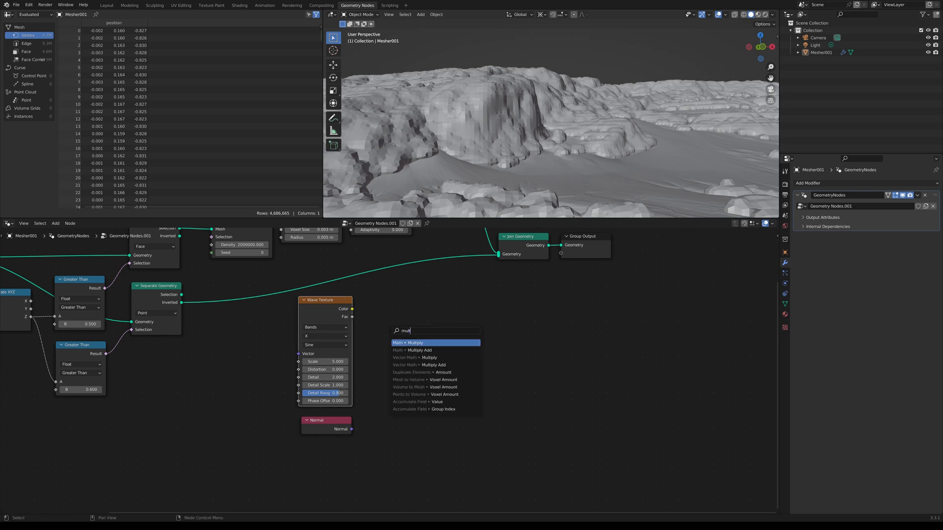
pyautogui.press('Down')
pyautogui.press('Down')
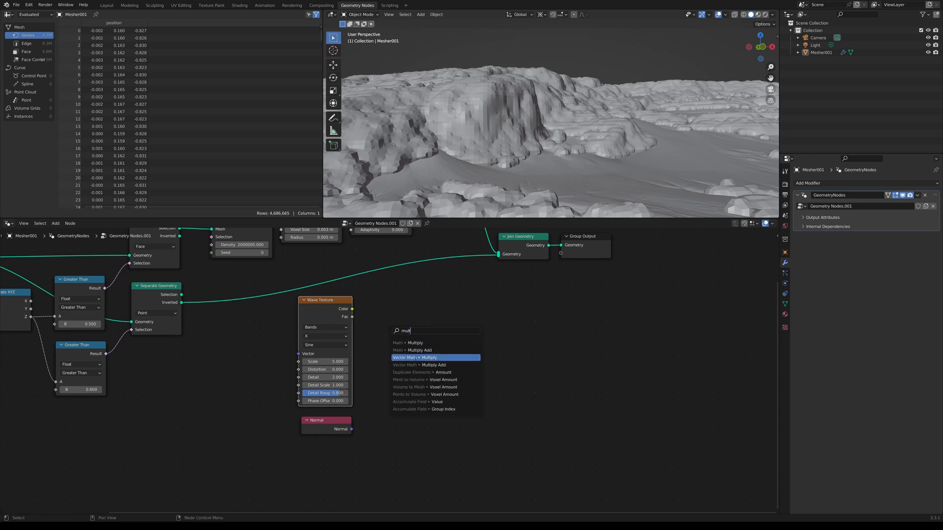
pyautogui.press('Return')
pyautogui.click(444, 344)
pyautogui.moveTo(352, 317); pyautogui.dragTo(351, 429)
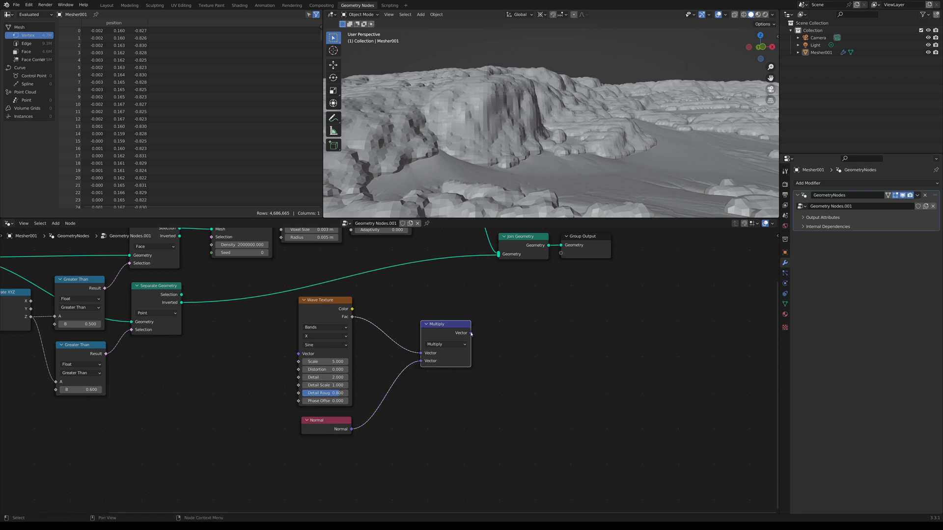
# Append a second Vector Math Multiply node fed by the first vector Multiply and place it close beside it.
pyautogui.moveTo(471, 333); pyautogui.dragTo(503, 329)
pyautogui.write('vec')
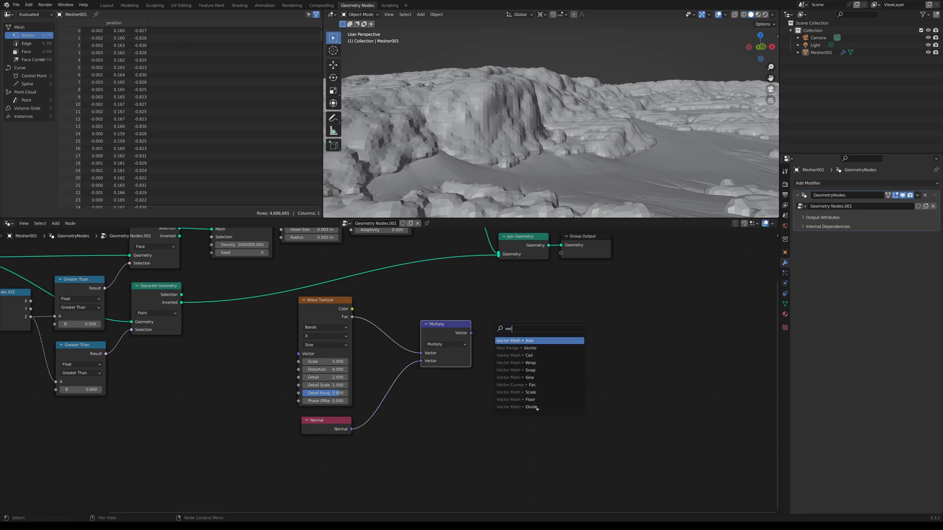
pyautogui.write('torMath mul')
pyautogui.press('Return')
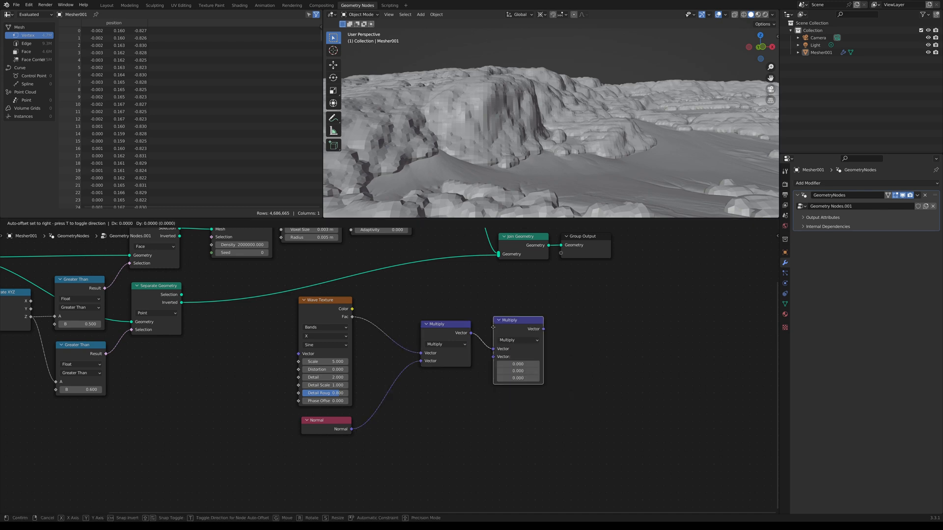
pyautogui.click(493, 327)
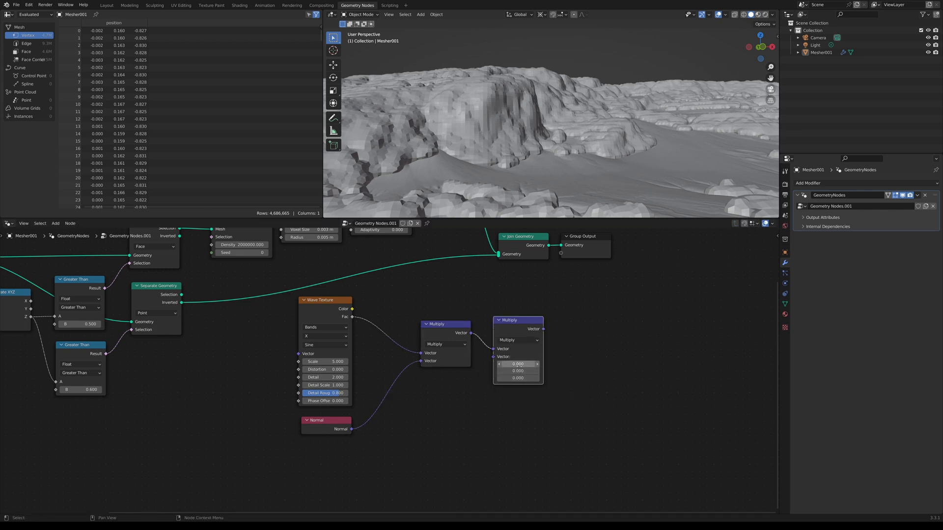
pyautogui.moveTo(522, 328); pyautogui.dragTo(517, 328)
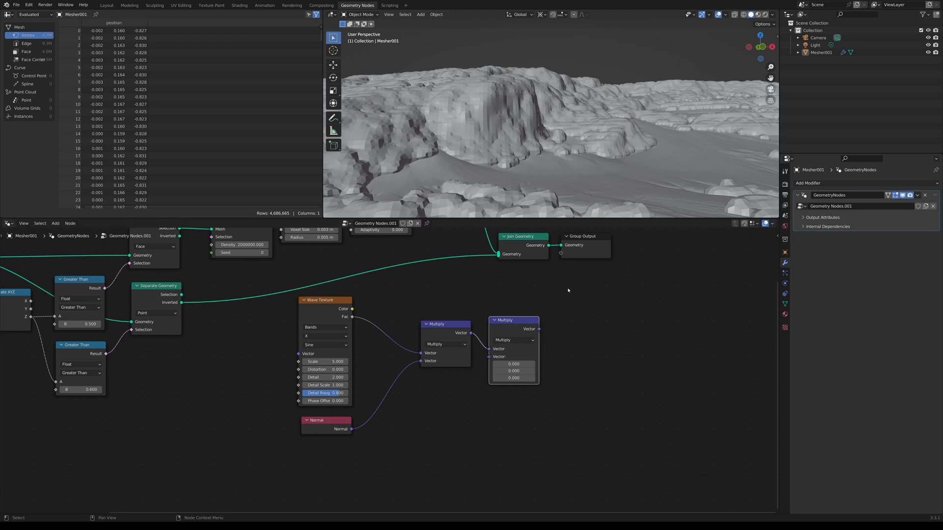
# Tighten the spacing of the Multiply nodes and move the whole wave texture group below the second Separate Geometry node.
pyautogui.moveTo(569, 298); pyautogui.dragTo(378, 433)
pyautogui.press('g')
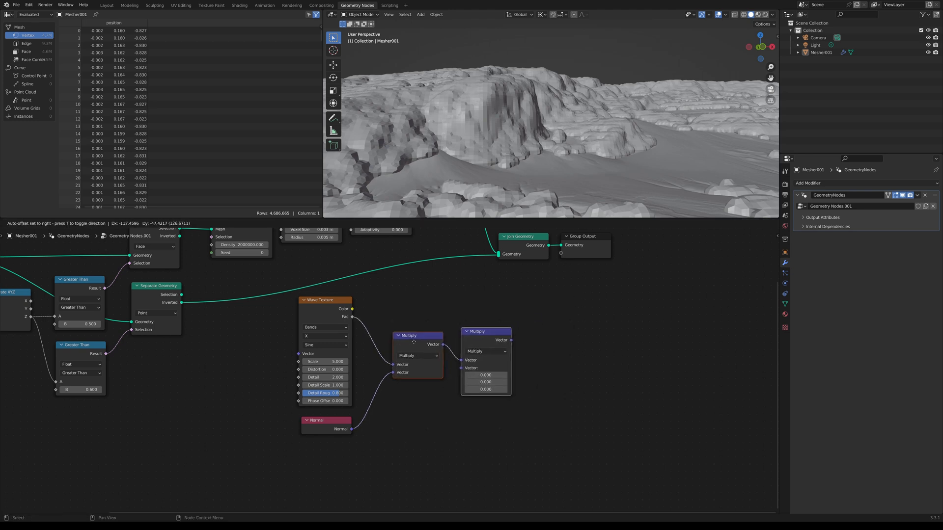
pyautogui.click(403, 340)
pyautogui.moveTo(546, 313); pyautogui.dragTo(297, 455)
pyautogui.press('g')
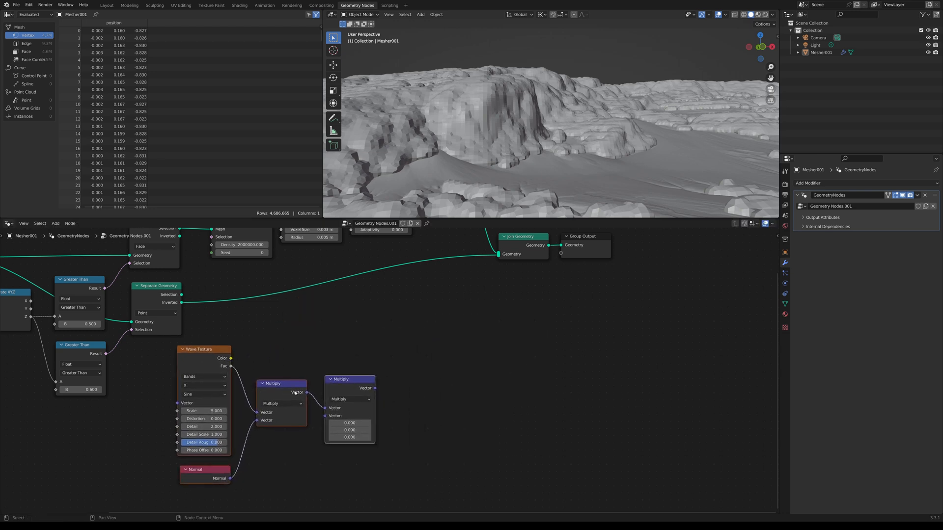
pyautogui.click(317, 389)
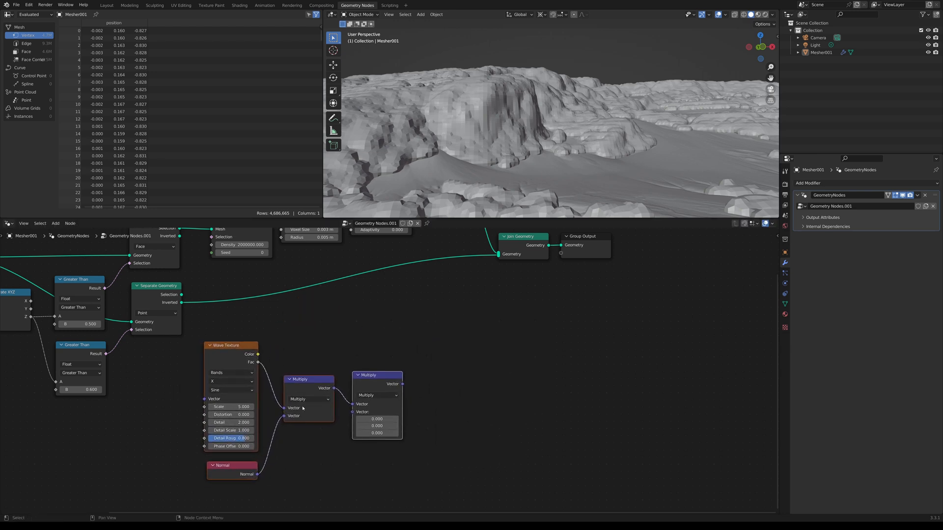
# Append a Vector Math Add node fed by the second Multiply and select the whole wave texture node group.
pyautogui.moveTo(397, 383); pyautogui.dragTo(435, 374)
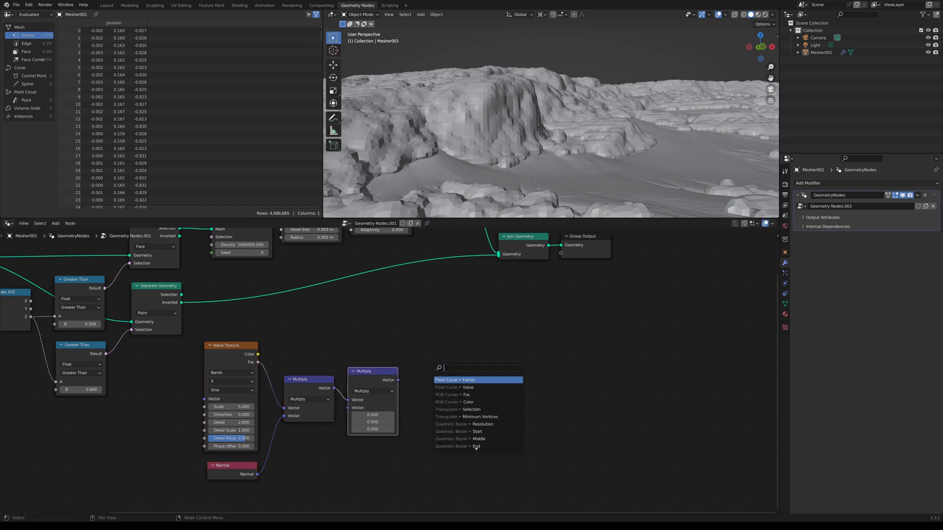
pyautogui.write('add Vec')
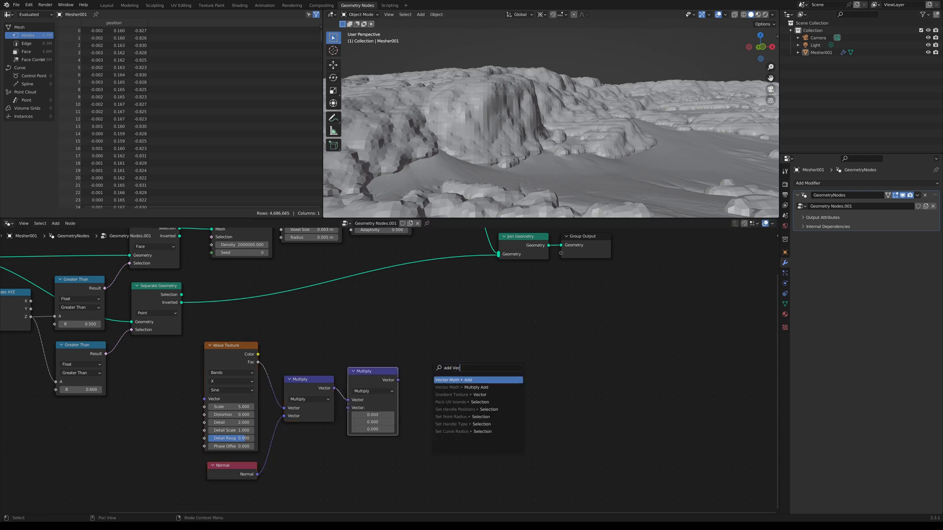
pyautogui.press('Return')
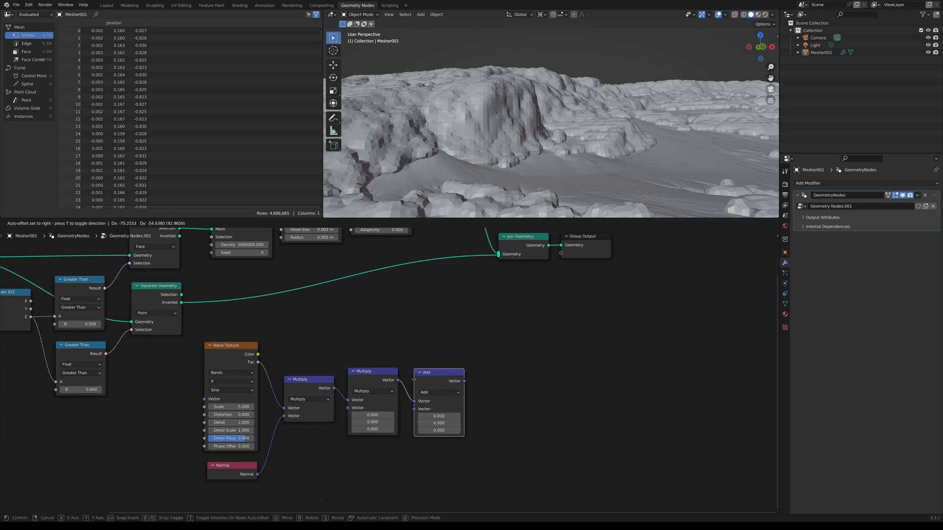
pyautogui.click(409, 378)
pyautogui.scroll(-1, 469, 398)
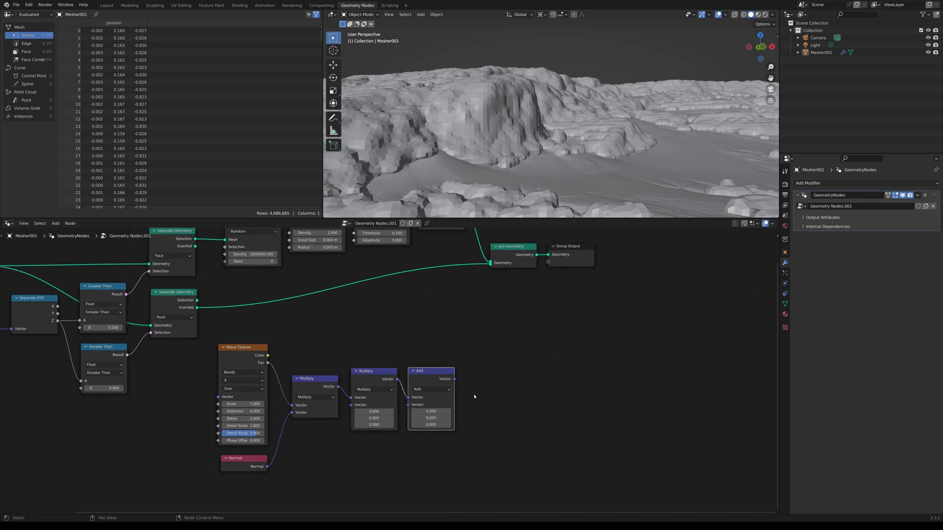
pyautogui.moveTo(480, 352); pyautogui.dragTo(250, 475)
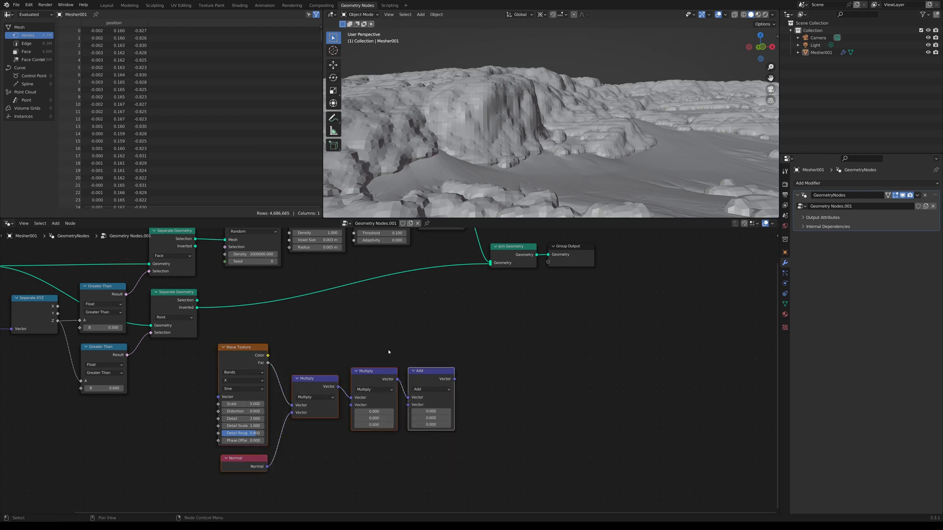
# Add a Set Position node with its Geometry input fed by the Subdivide Mesh node.
pyautogui.moveTo(398, 342); pyautogui.dragTo(404, 366, button='middle')
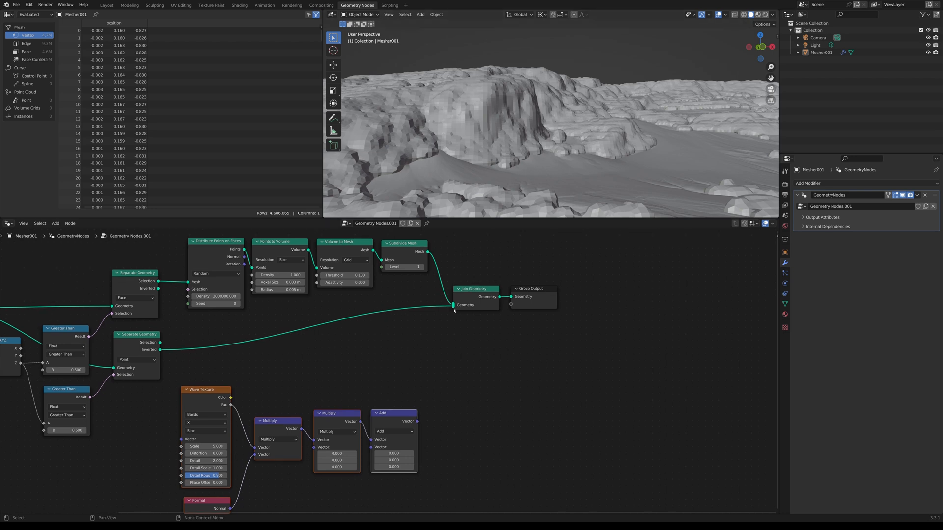
pyautogui.moveTo(429, 268); pyautogui.dragTo(421, 280, button='middle')
pyautogui.moveTo(420, 264); pyautogui.dragTo(454, 252)
pyautogui.write('SetPos')
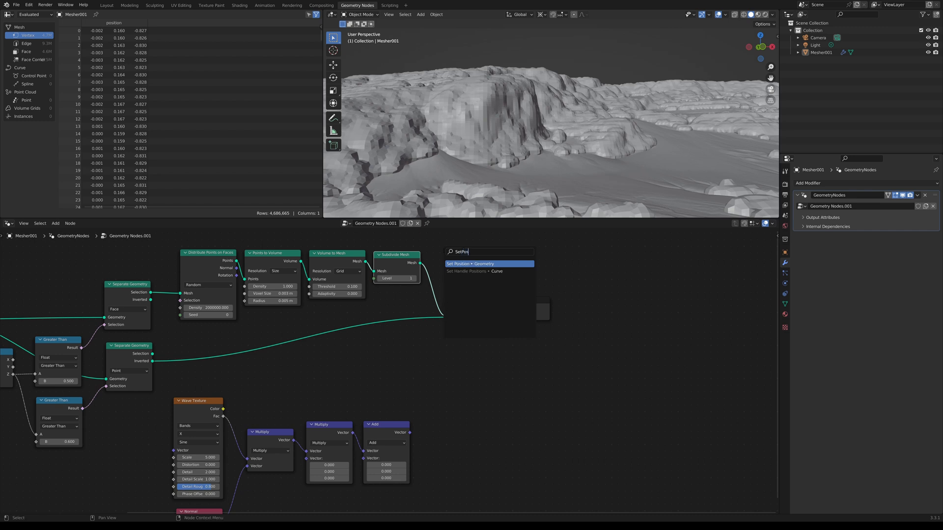
pyautogui.press('Return')
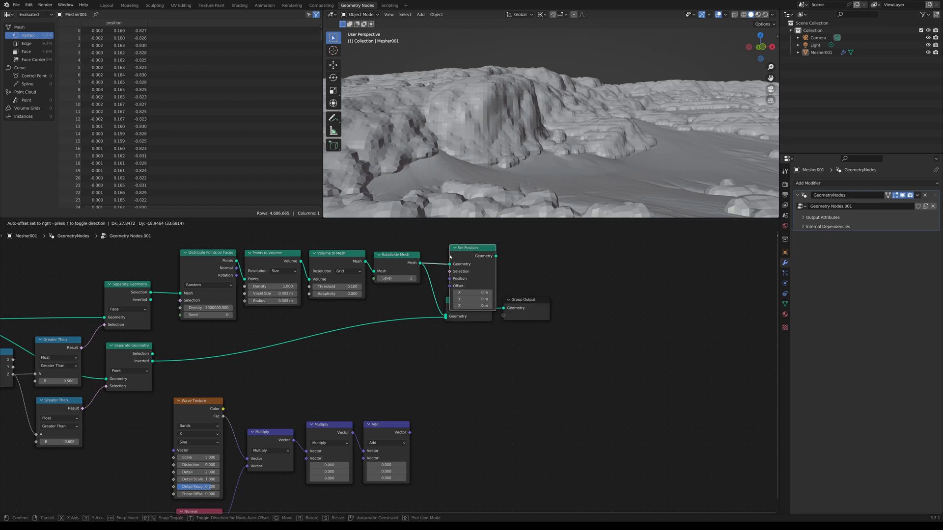
# Move the Join Geometry and Group Output nodes to the lower right of Set Position to free up space around it.
pyautogui.moveTo(449, 344); pyautogui.dragTo(468, 371)
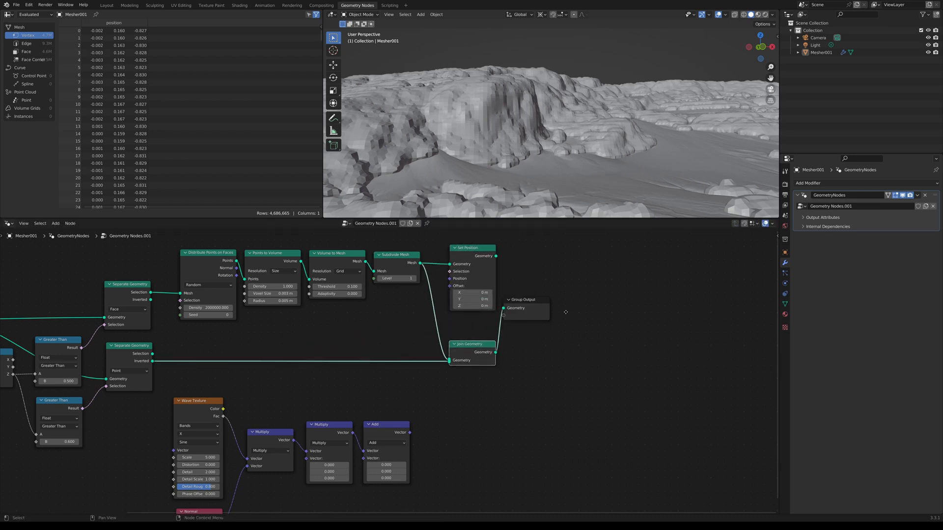
pyautogui.moveTo(546, 312); pyautogui.dragTo(634, 322)
pyautogui.moveTo(486, 357); pyautogui.dragTo(563, 350)
# Link the Add node's Vector to Set Position's Offset and shift the whole wave texture group just below the second Separate Geometry node.
pyautogui.moveTo(487, 285); pyautogui.dragTo(409, 433)
pyautogui.moveTo(193, 425); pyautogui.dragTo(202, 408, button='middle')
pyautogui.moveTo(184, 365); pyautogui.dragTo(382, 502)
pyautogui.press('g')
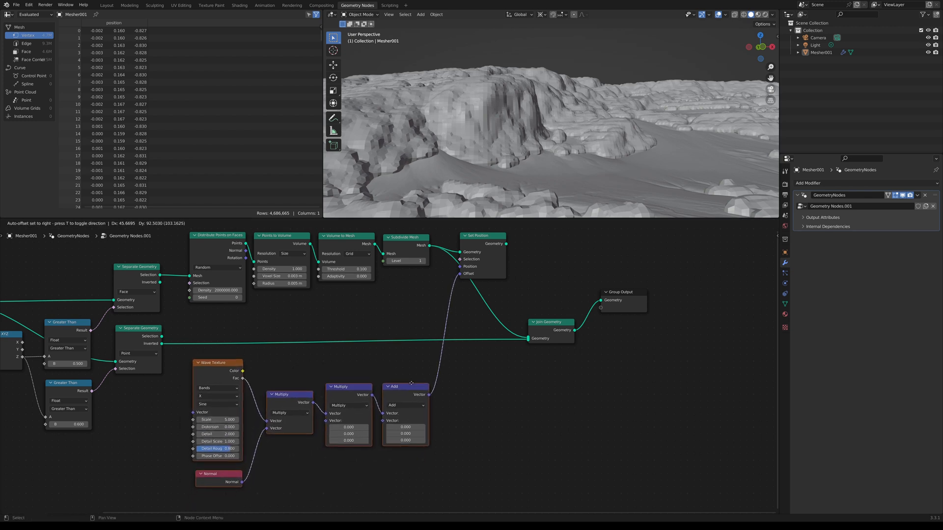
pyautogui.click(518, 358)
# Replace the direct Subdivide Mesh link into Join Geometry with Set Position's Geometry output and align Group Output with Join Geometry.
pyautogui.moveTo(519, 359); pyautogui.dragTo(476, 363, button='middle')
pyautogui.moveTo(463, 251); pyautogui.dragTo(497, 317)
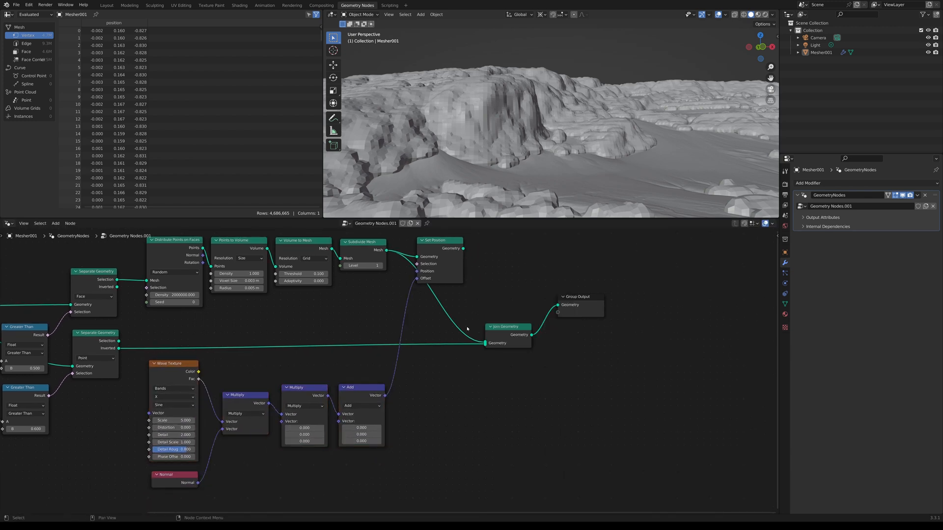
pyautogui.keyDown('ctrl'); pyautogui.click(487, 330); pyautogui.keyUp('ctrl')
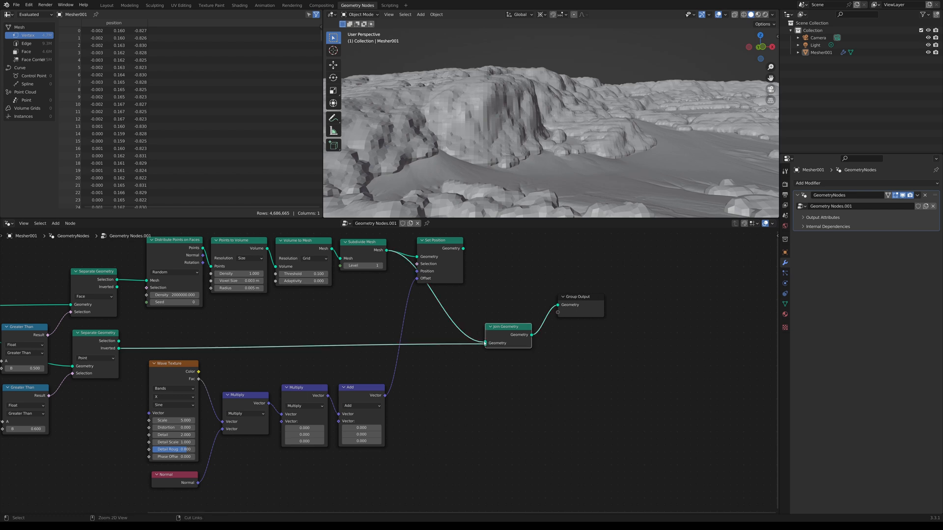
pyautogui.moveTo(471, 334); pyautogui.dragTo(464, 308)
pyautogui.moveTo(464, 250); pyautogui.dragTo(485, 340)
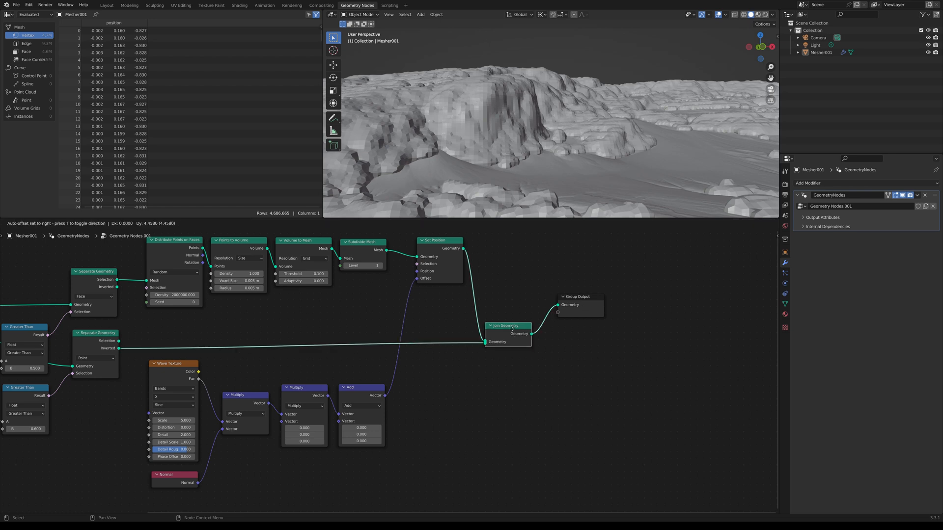
pyautogui.moveTo(593, 322); pyautogui.dragTo(594, 350)
# Set the Wave Texture's Scale to 2.
pyautogui.moveTo(542, 375); pyautogui.dragTo(634, 384, button='middle')
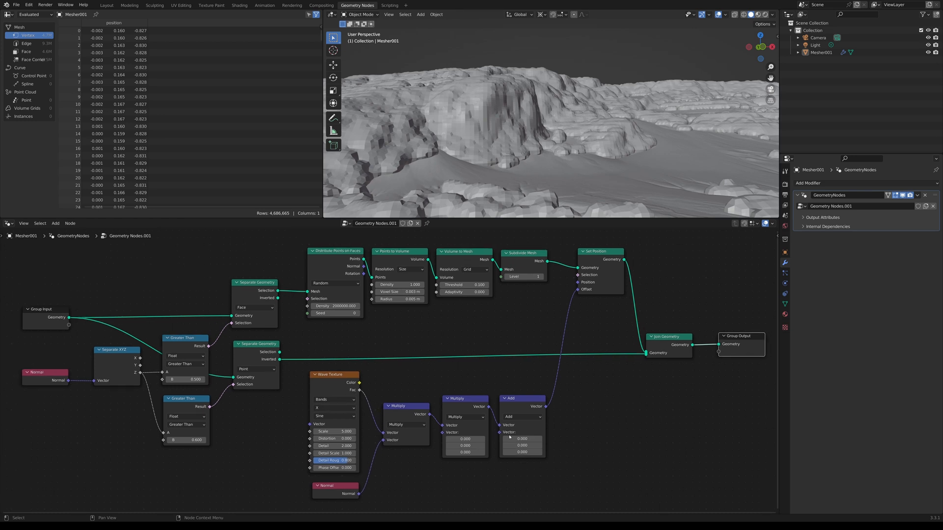
pyautogui.scroll(2, 573, 452)
pyautogui.moveTo(573, 451); pyautogui.dragTo(593, 397, button='middle')
pyautogui.scroll(1, 593, 397)
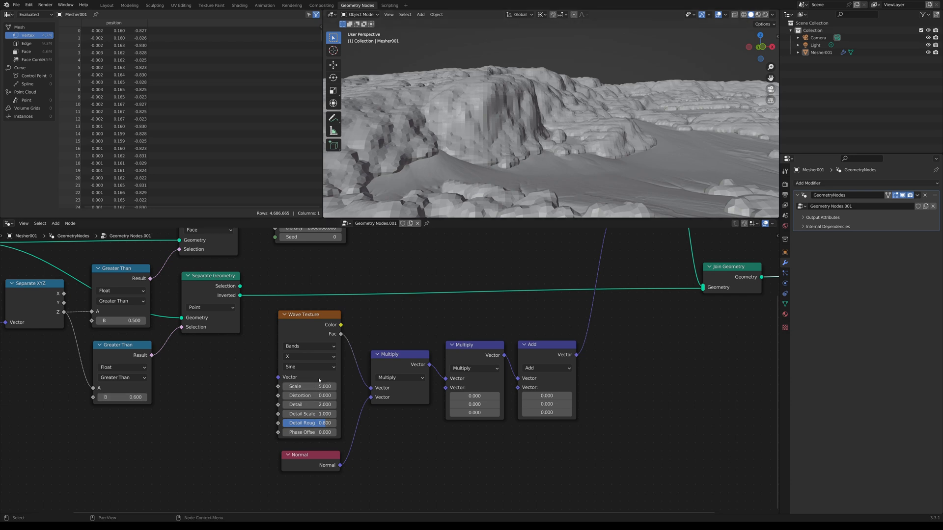
pyautogui.moveTo(320, 380)
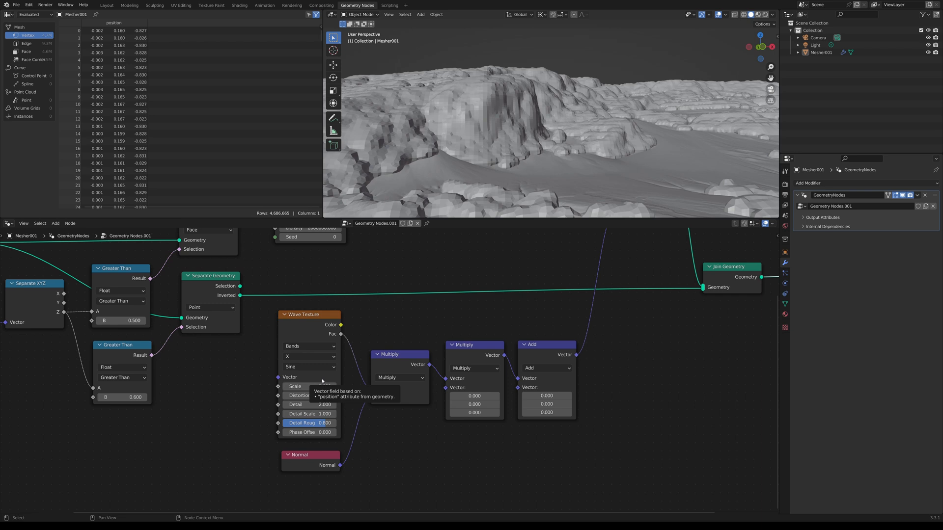
pyautogui.click(323, 387)
pyautogui.write('2')
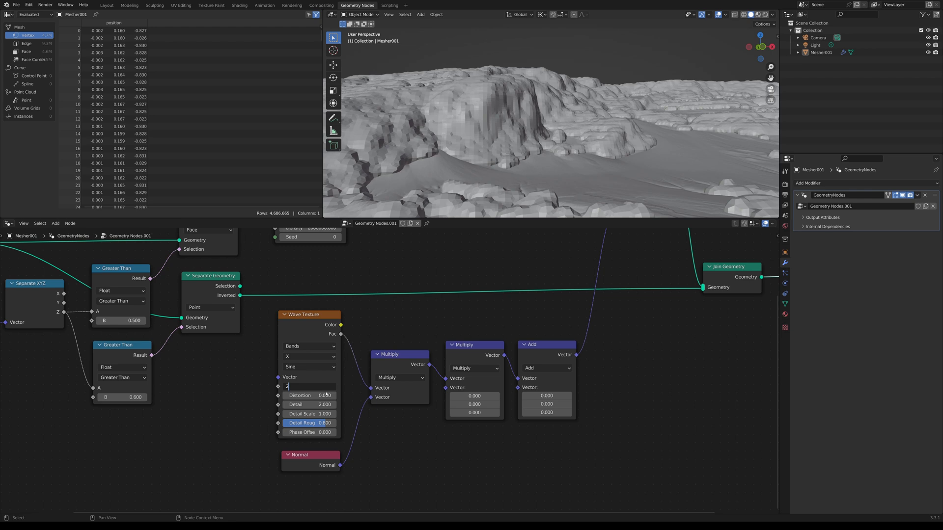
pyautogui.press('Return')
# Try a Scale of 200 on the Wave Texture and return it to 2.
pyautogui.click(325, 387)
pyautogui.write('200')
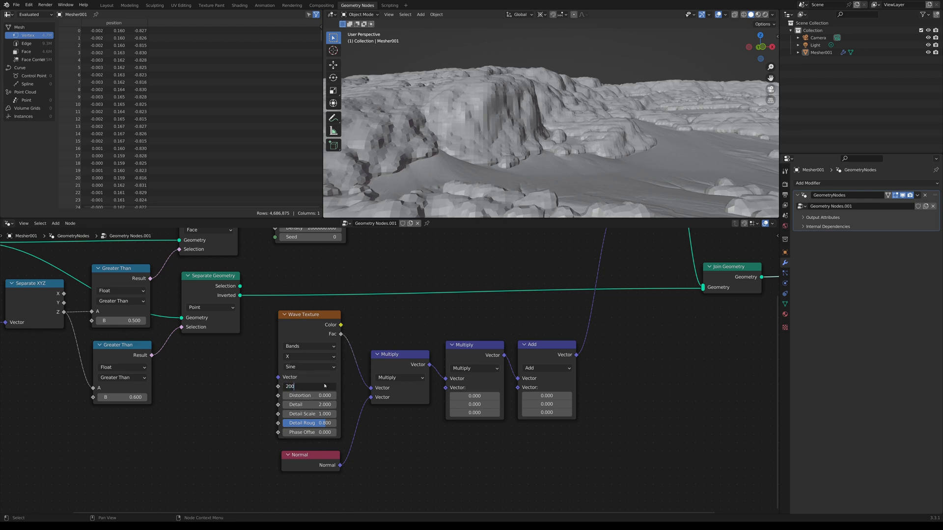
pyautogui.press('Return')
pyautogui.click(324, 387)
pyautogui.write('2')
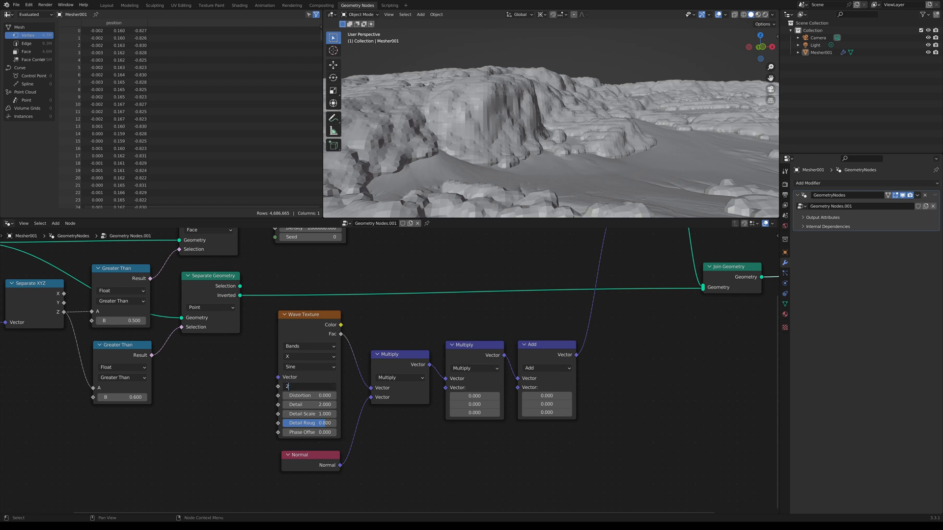
pyautogui.press('Return')
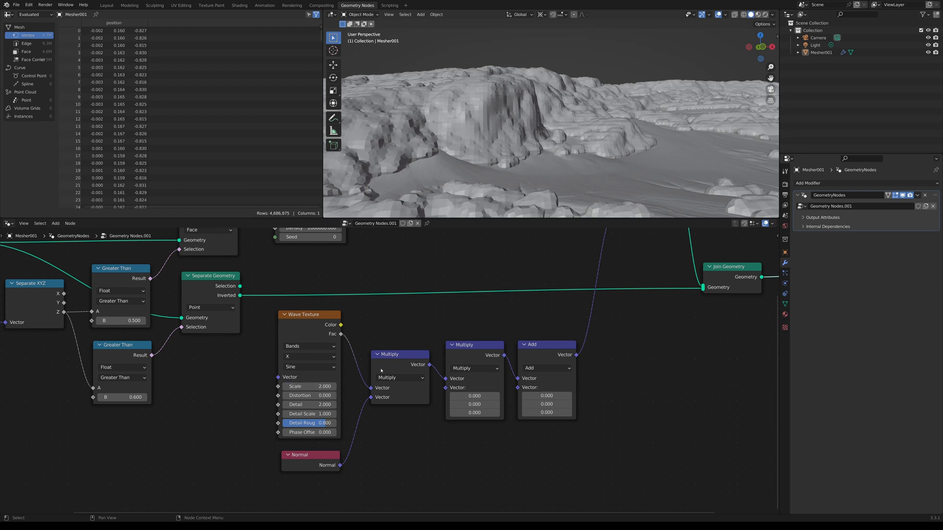
# Set all three vector components of the second Multiply node to -0.003.
pyautogui.click(475, 395)
pyautogui.write('-0.003')
pyautogui.press('Return')
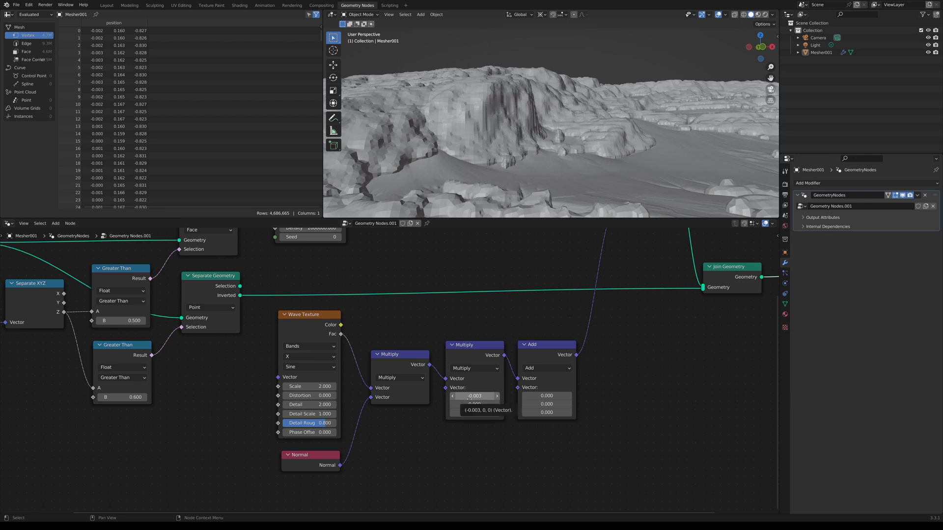
pyautogui.click(484, 405)
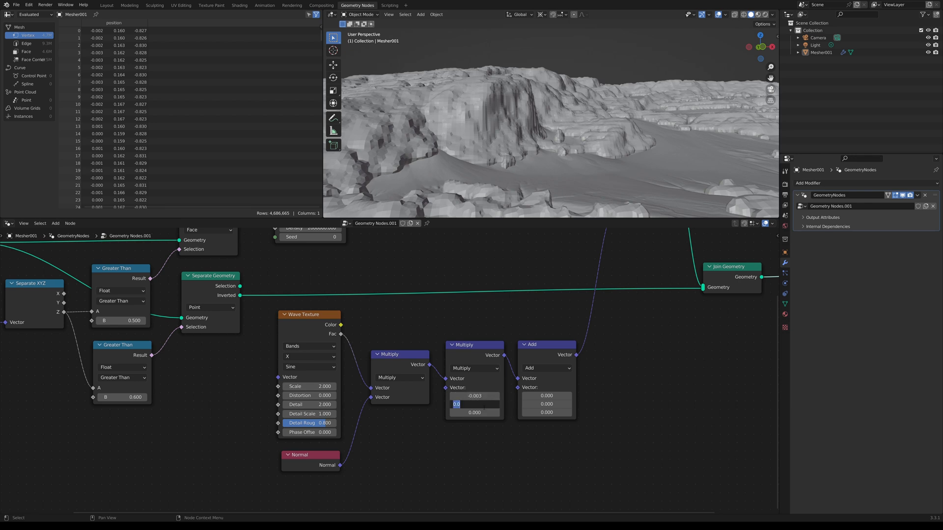
pyautogui.write('-0.003')
pyautogui.press('Return')
pyautogui.click(483, 413)
pyautogui.write('-0.003')
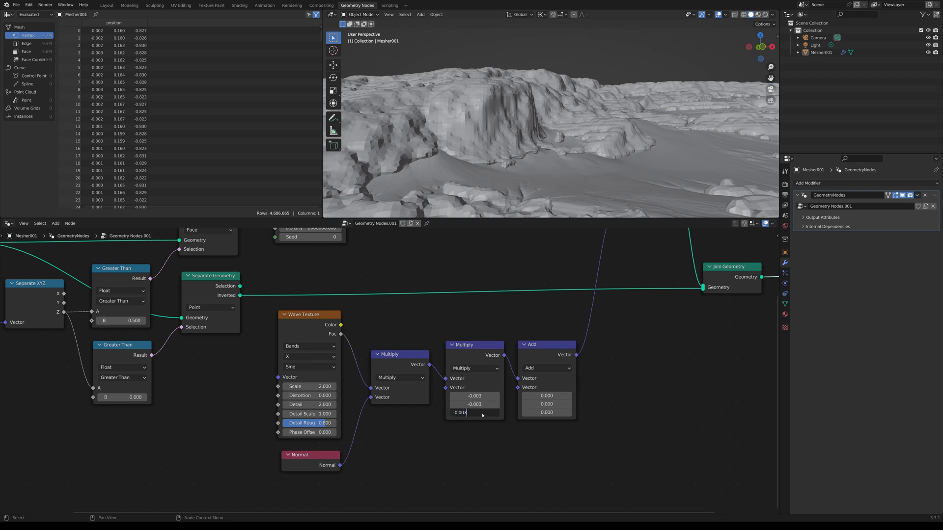
pyautogui.press('Return')
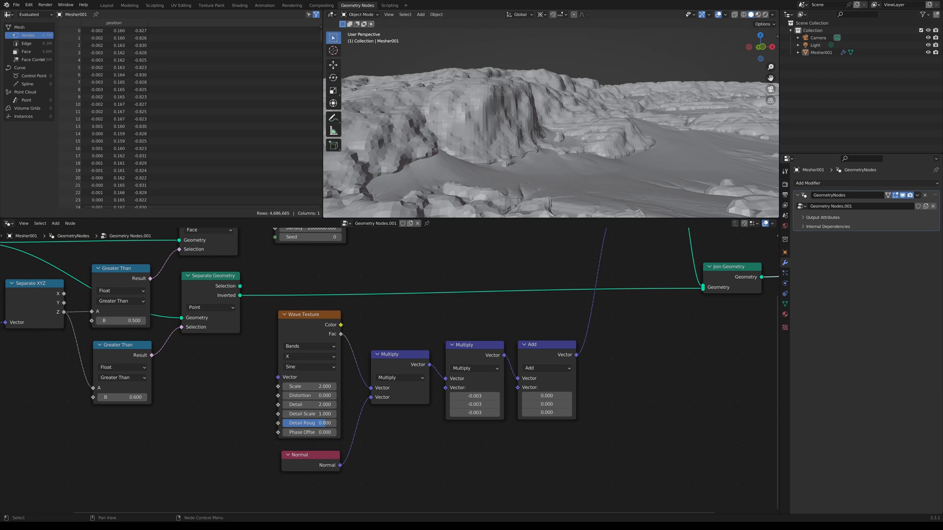
# Set the Subdivide Mesh node's Level to 2.
pyautogui.moveTo(440, 279); pyautogui.dragTo(404, 343, button='middle')
pyautogui.scroll(-3, 403, 343)
pyautogui.scroll(1, 465, 316)
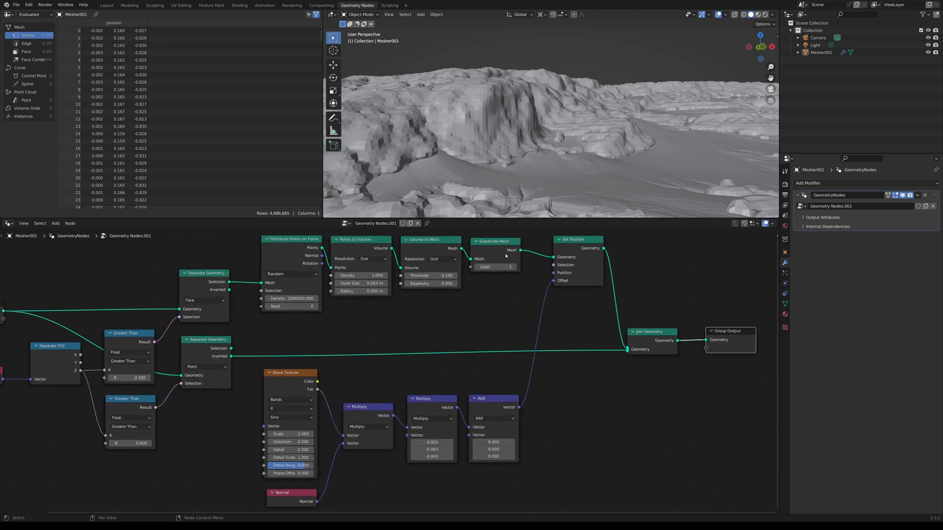
pyautogui.moveTo(508, 258); pyautogui.dragTo(506, 277, button='middle')
pyautogui.moveTo(505, 276); pyautogui.dragTo(511, 276)
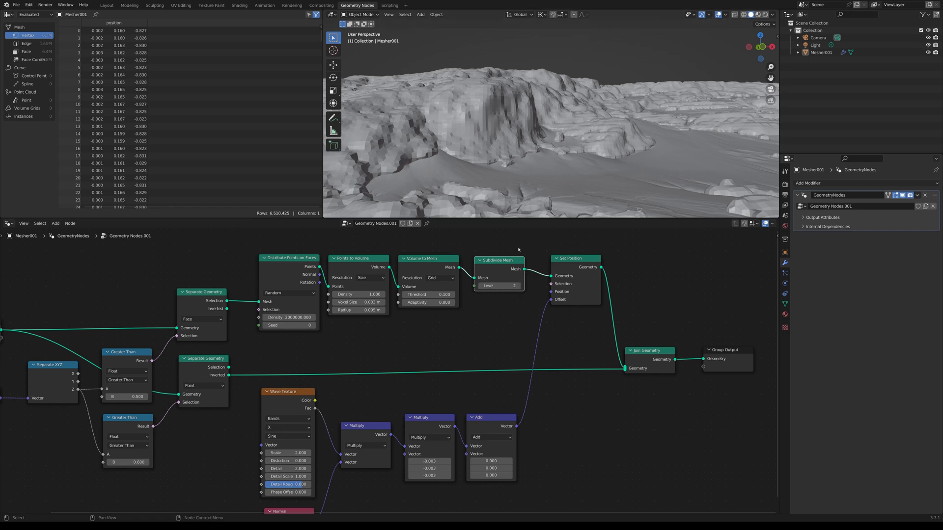
# Set the Wave Texture's Distortion to 20, Detail to 8 and Detail Scale to 2.
pyautogui.moveTo(447, 338); pyautogui.dragTo(410, 319, button='middle')
pyautogui.scroll(4, 422, 339)
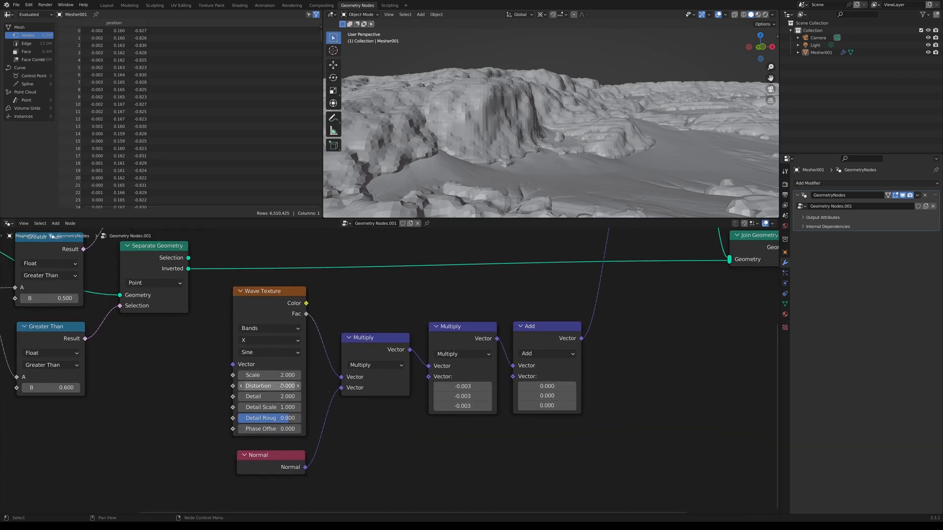
pyautogui.click(283, 386)
pyautogui.write('20')
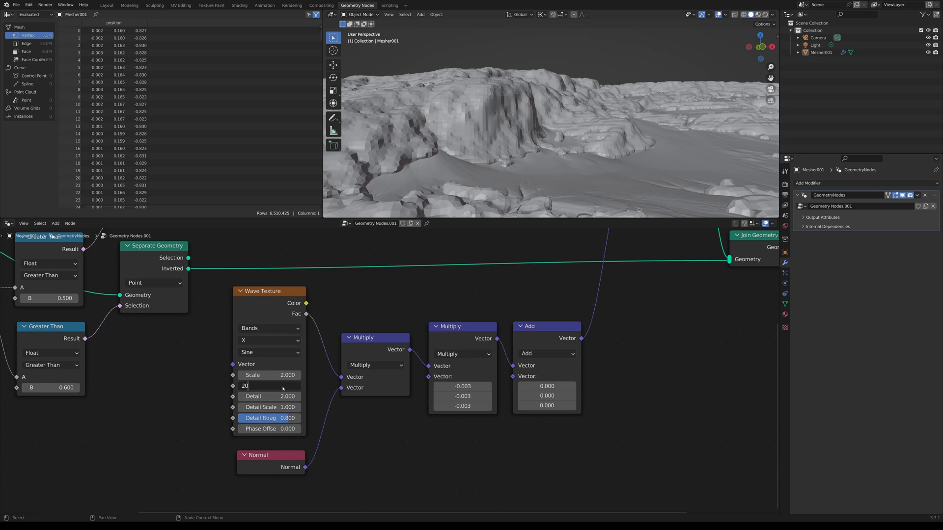
pyautogui.press('Return')
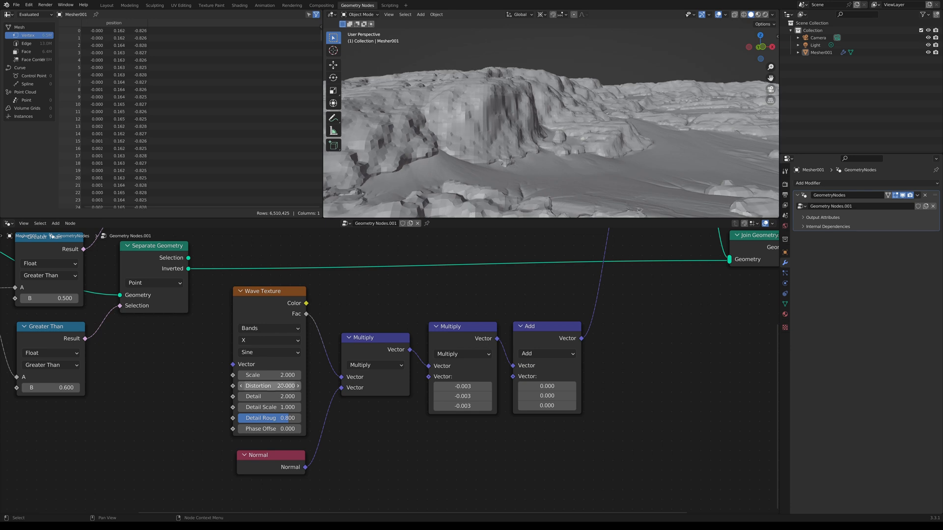
pyautogui.click(285, 396)
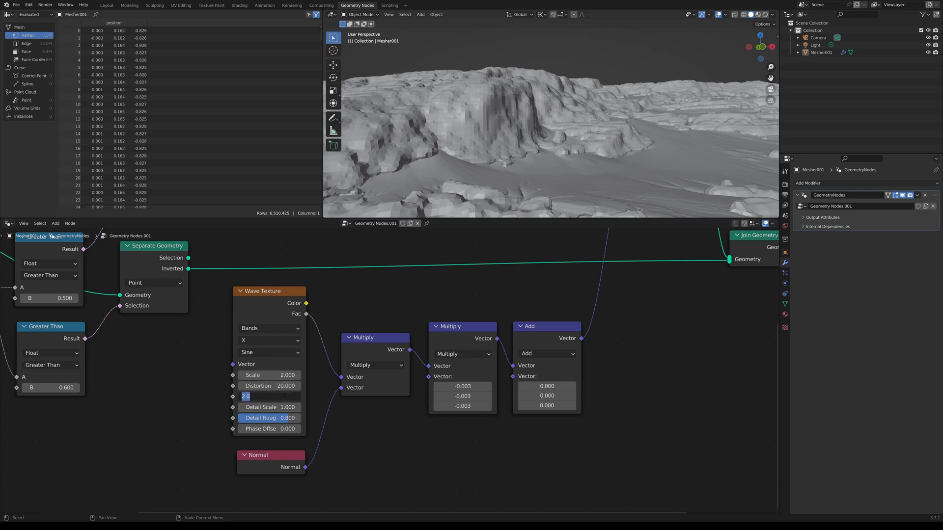
pyautogui.write('8')
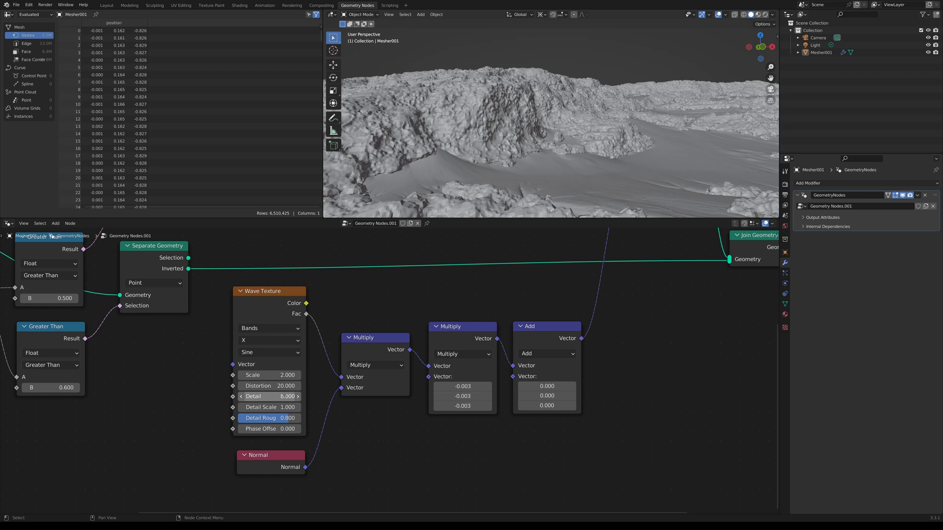
pyautogui.click(290, 407)
pyautogui.write('2')
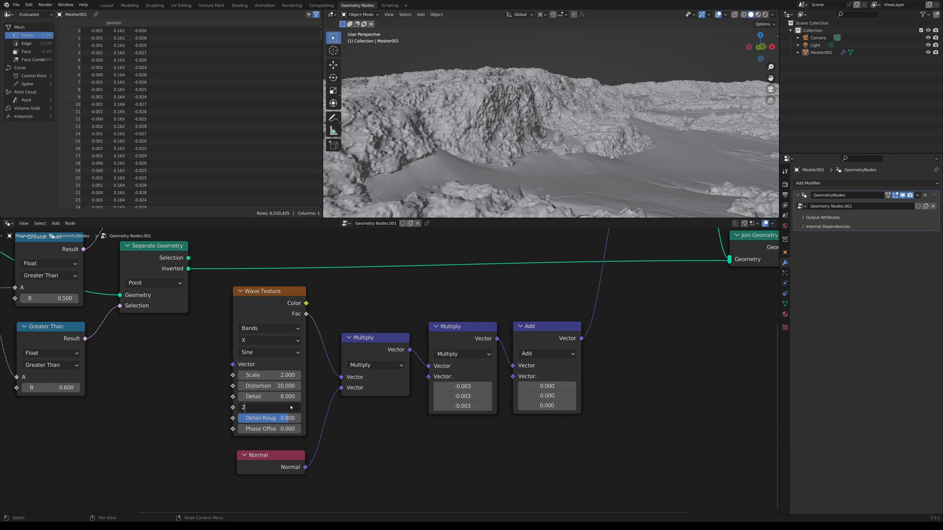
pyautogui.press('Return')
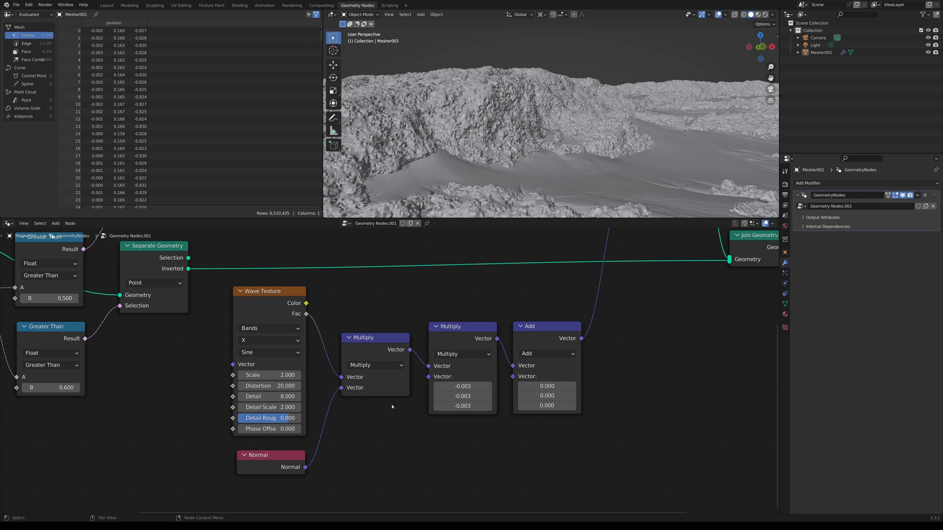
# Set the second Multiply node's Y component to -0.001 and its Z component to -0.002.
pyautogui.click(462, 396)
pyautogui.write('-0.001')
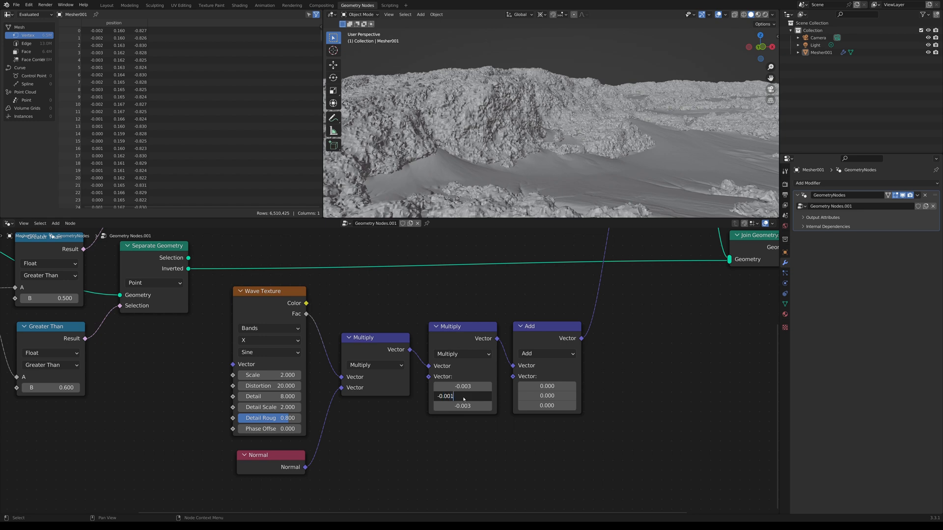
pyautogui.press('Return')
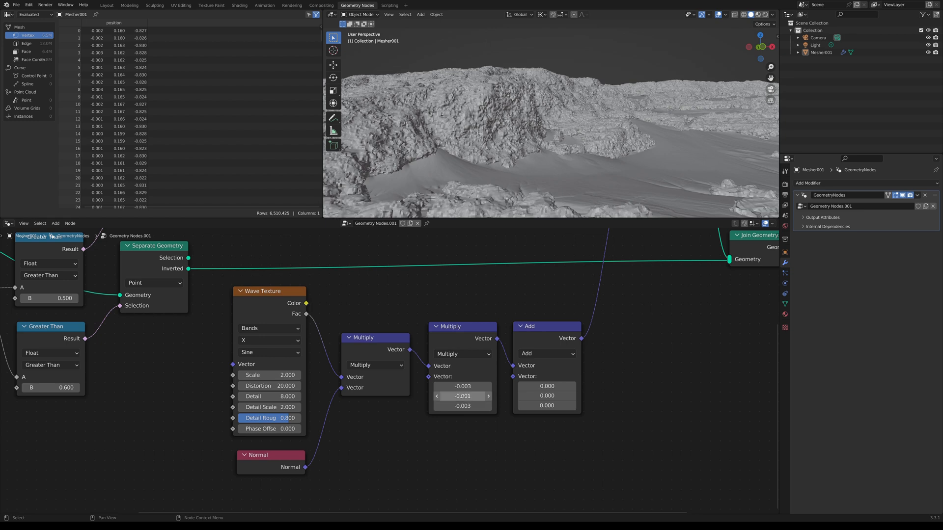
pyautogui.click(463, 406)
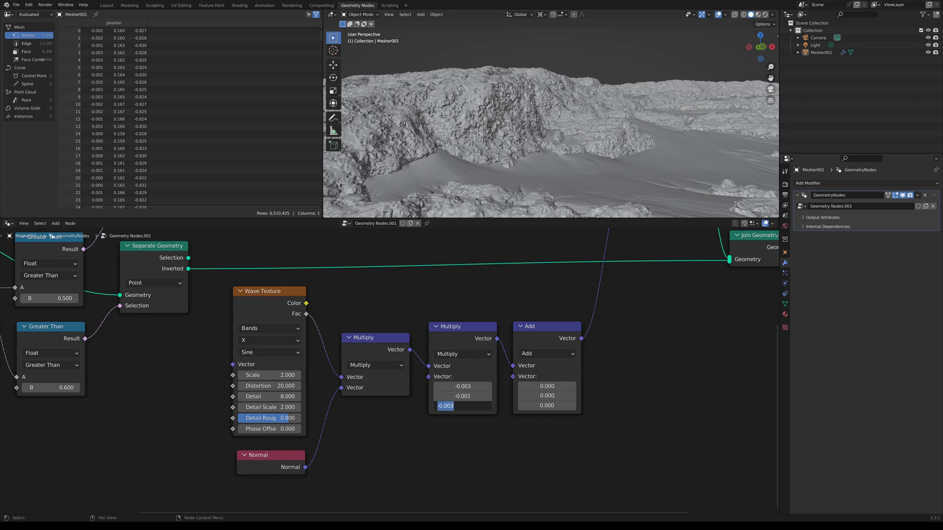
pyautogui.write('-.002')
pyautogui.press('Return')
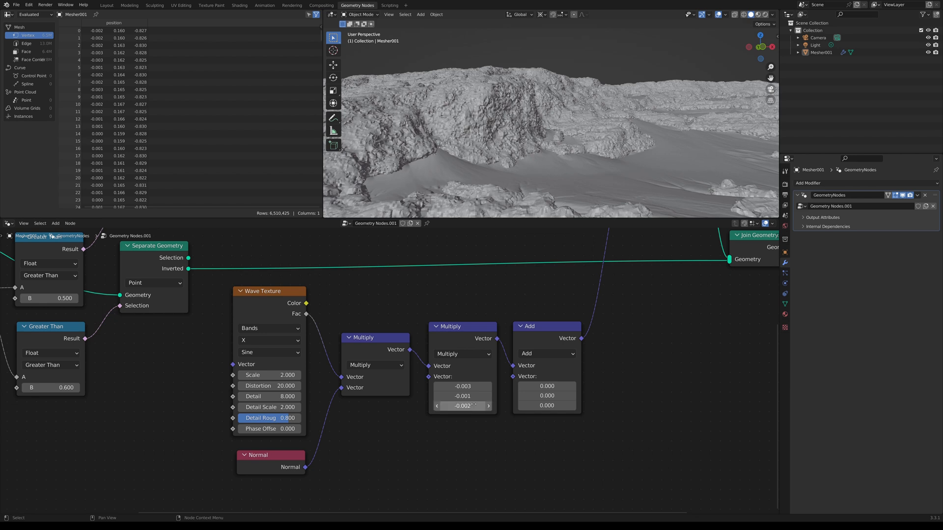
# View the cliff up close and set the Add node's Y component to -0.003.
pyautogui.moveTo(517, 170)
pyautogui.mouseDown(button='middle')
pyautogui.moveTo(509, 179)
pyautogui.moveTo(513, 165)
pyautogui.mouseUp(button='middle')
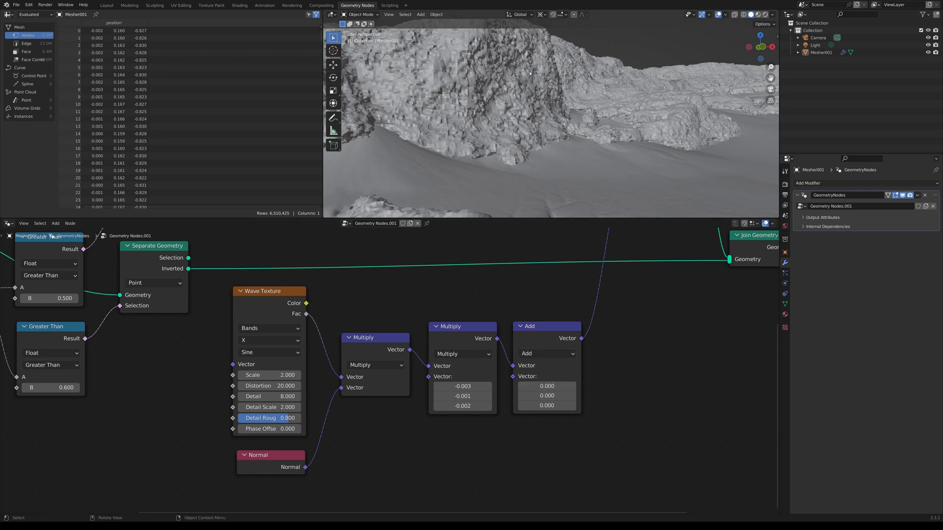
pyautogui.click(547, 396)
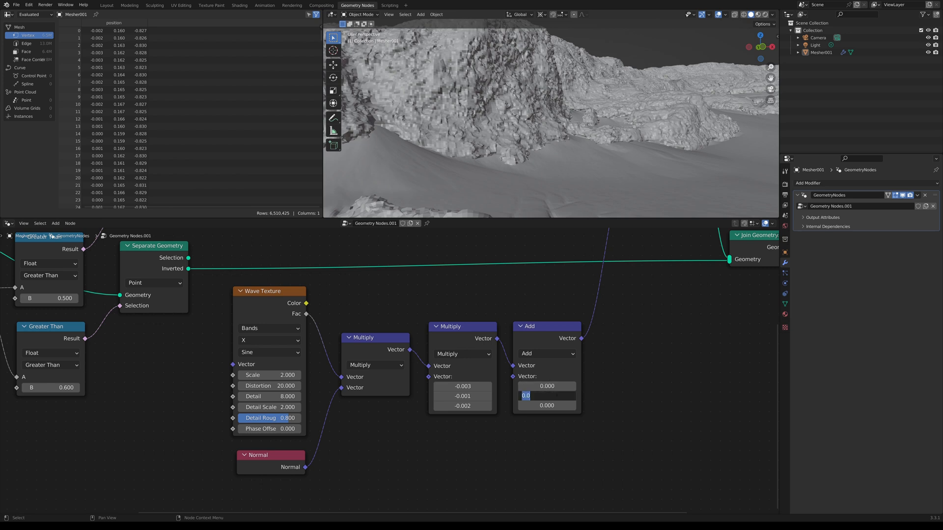
pyautogui.write('-0.003')
pyautogui.press('Return')
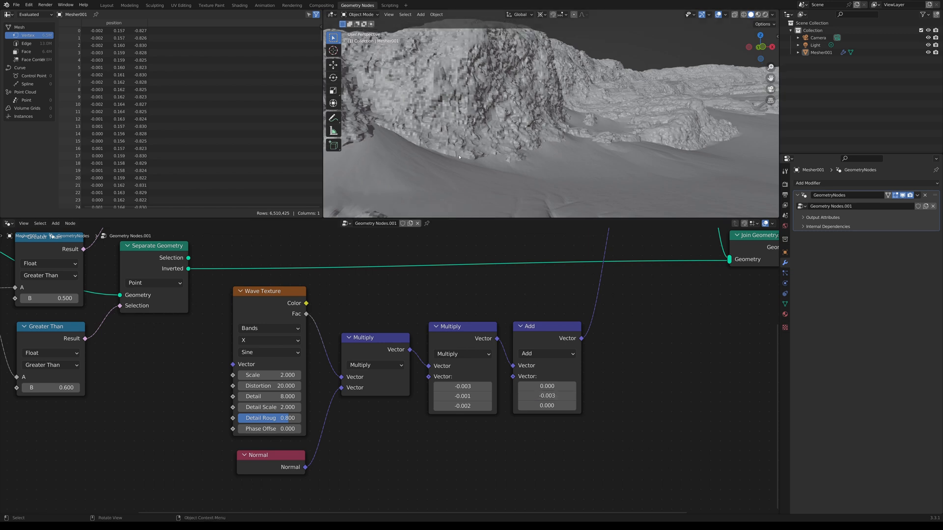
# Examine the displaced cliffs from several distances and angles, and review the complete geometry node tree.
pyautogui.scroll(-5, 532, 166)
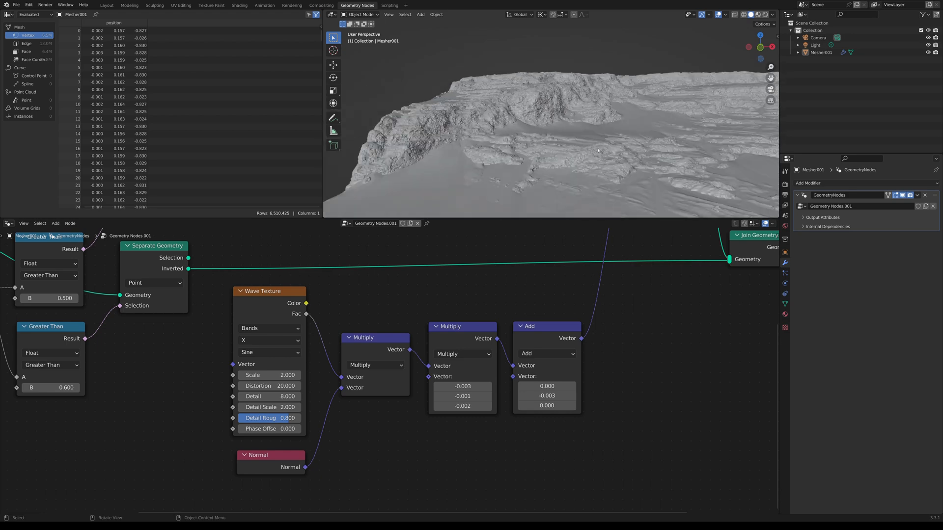
pyautogui.moveTo(615, 146); pyautogui.dragTo(548, 147, button='middle')
pyautogui.scroll(4, 515, 137)
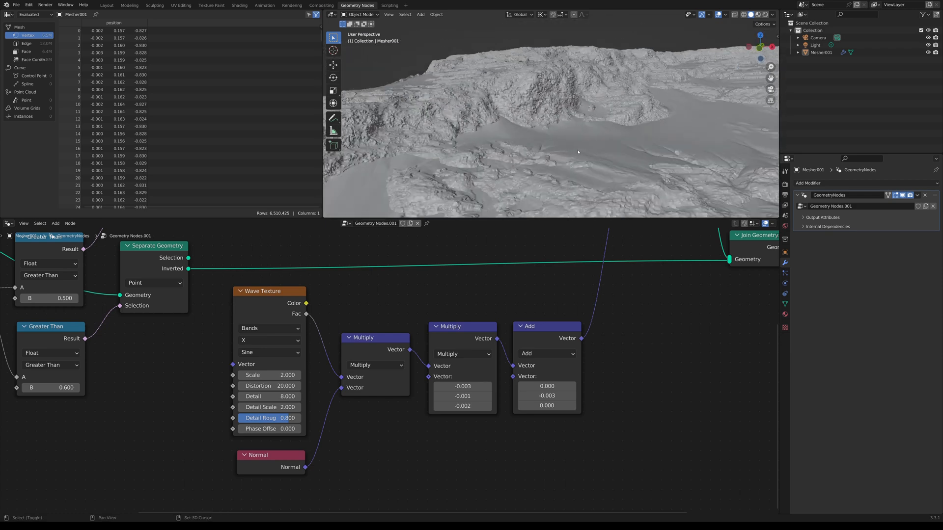
pyautogui.moveTo(575, 152); pyautogui.dragTo(505, 130, button='middle')
pyautogui.scroll(4, 523, 131)
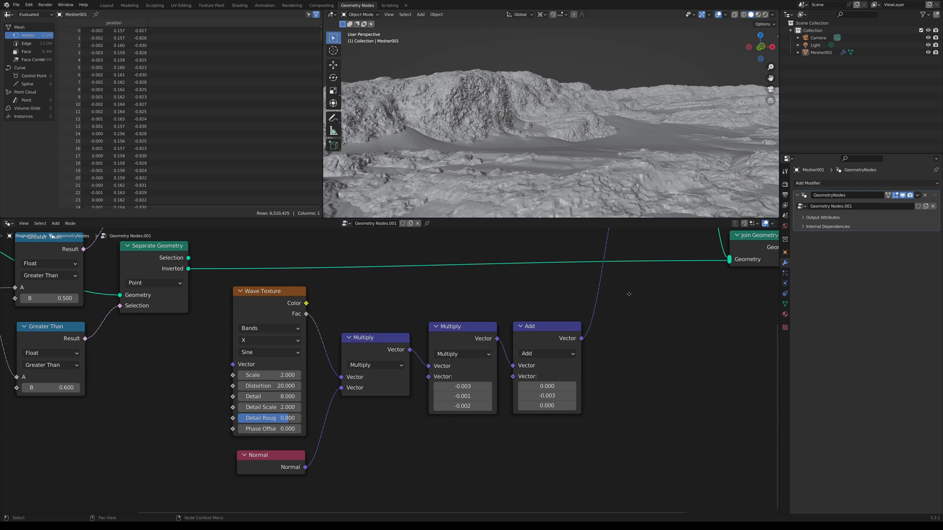
pyautogui.scroll(-4, 629, 296)
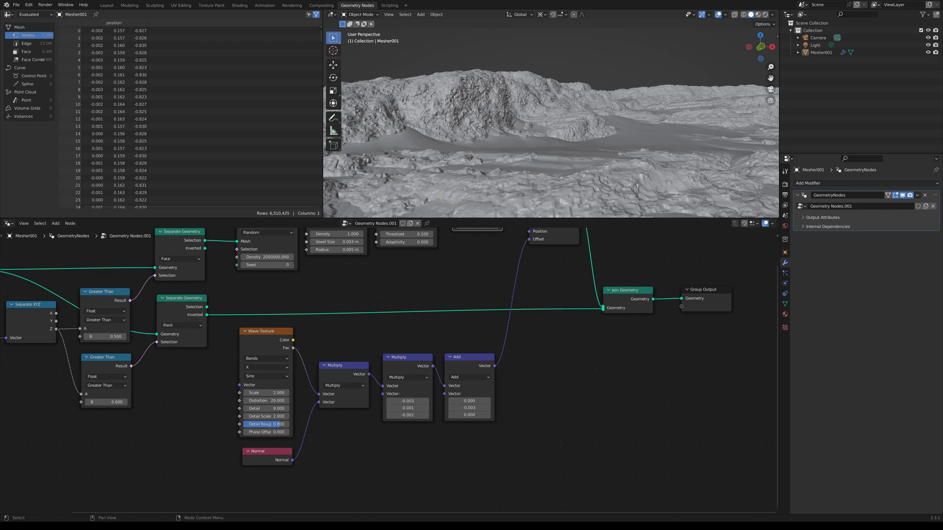
pyautogui.scroll(-4, 386, 376)
pyautogui.moveTo(378, 356); pyautogui.dragTo(429, 388, button='middle')
pyautogui.scroll(1, 426, 375)
pyautogui.scroll(1, 429, 375)
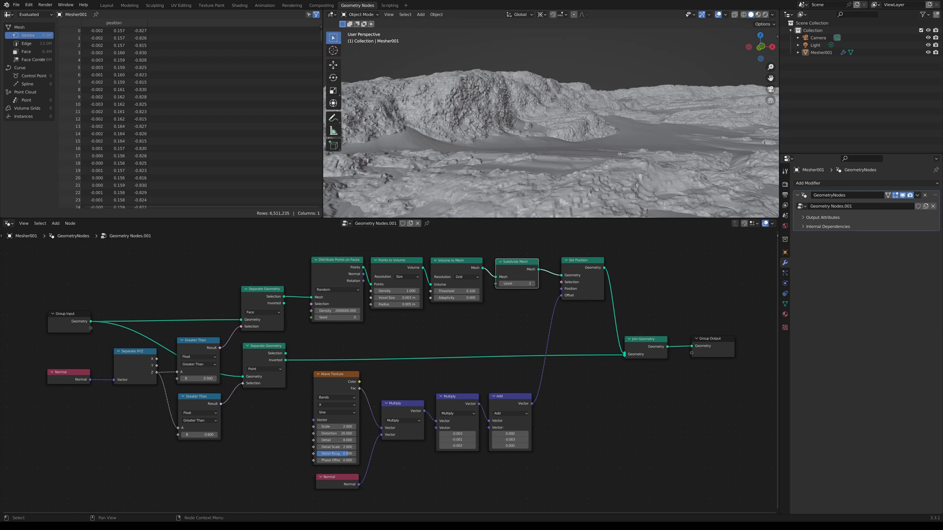
# Create a new node-based material for the terrain object in the Shading workspace.
pyautogui.click(239, 5)
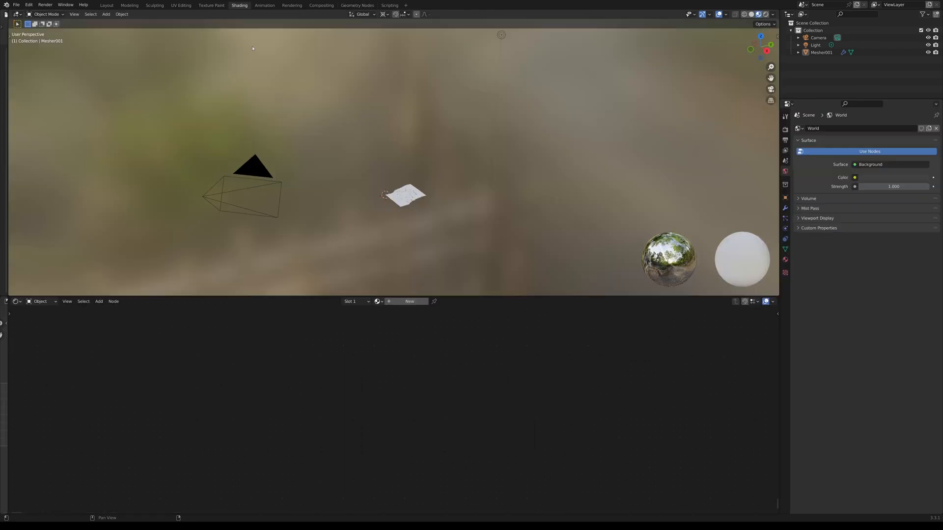
pyautogui.click(401, 302)
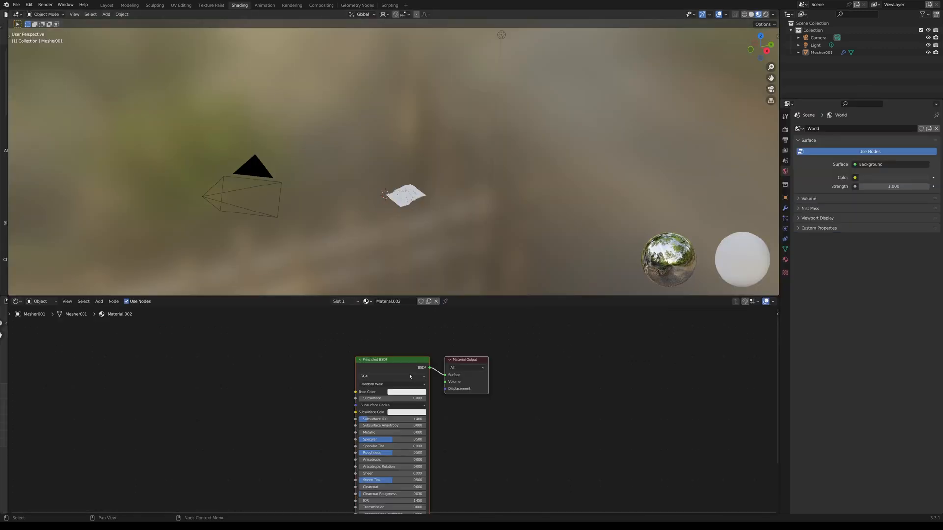
pyautogui.scroll(4, 470, 372)
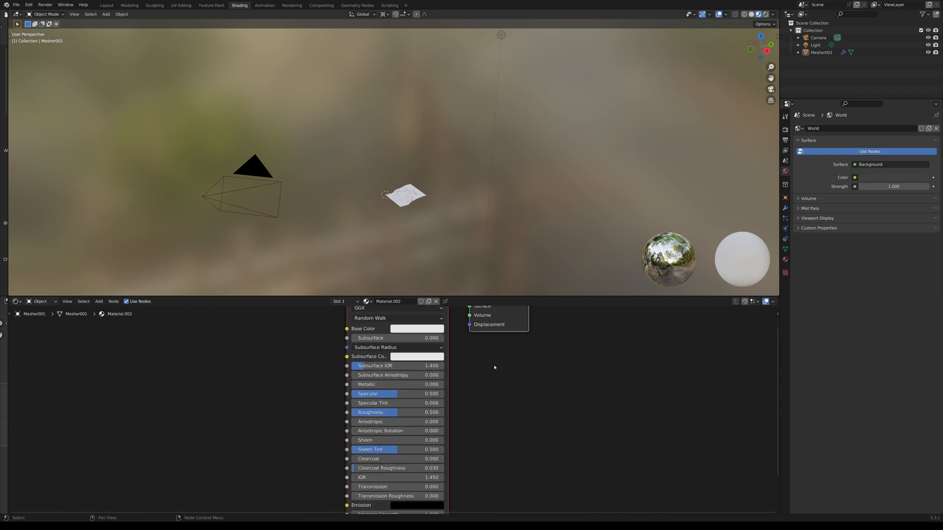
pyautogui.moveTo(494, 365); pyautogui.dragTo(501, 421, button='middle')
pyautogui.scroll(2, 501, 421)
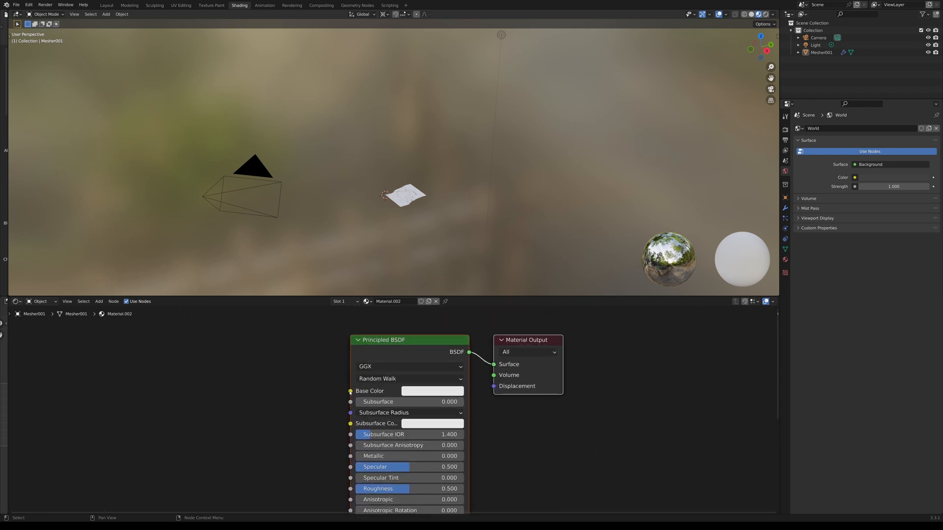
# Feed the Principled BSDF's Base Color from a new Image Texture node loaded with 2D Texture Combined.png.
pyautogui.moveTo(351, 392); pyautogui.dragTo(260, 390)
pyautogui.write('im')
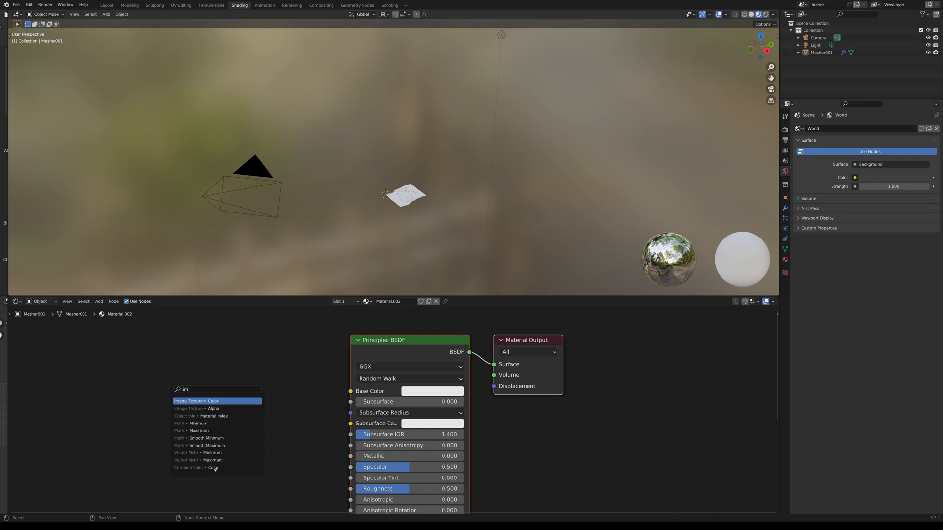
pyautogui.press('Return')
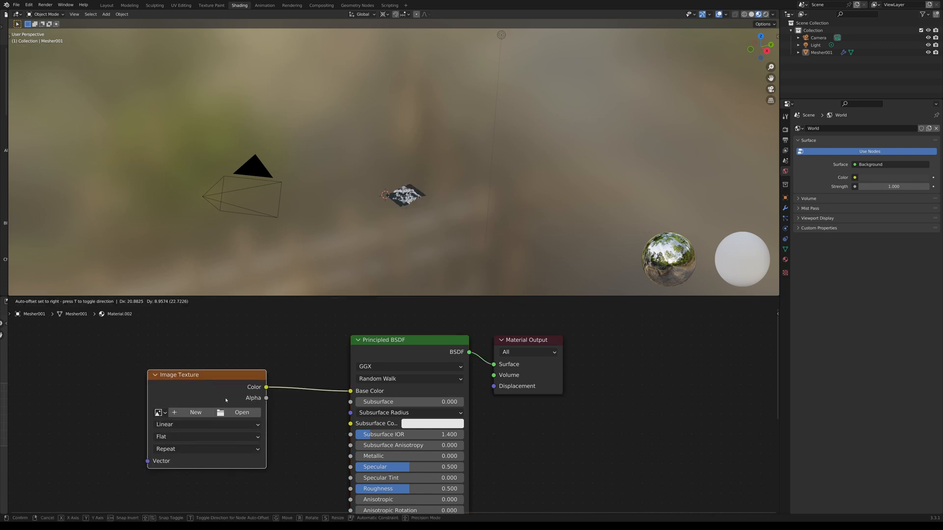
pyautogui.click(214, 400)
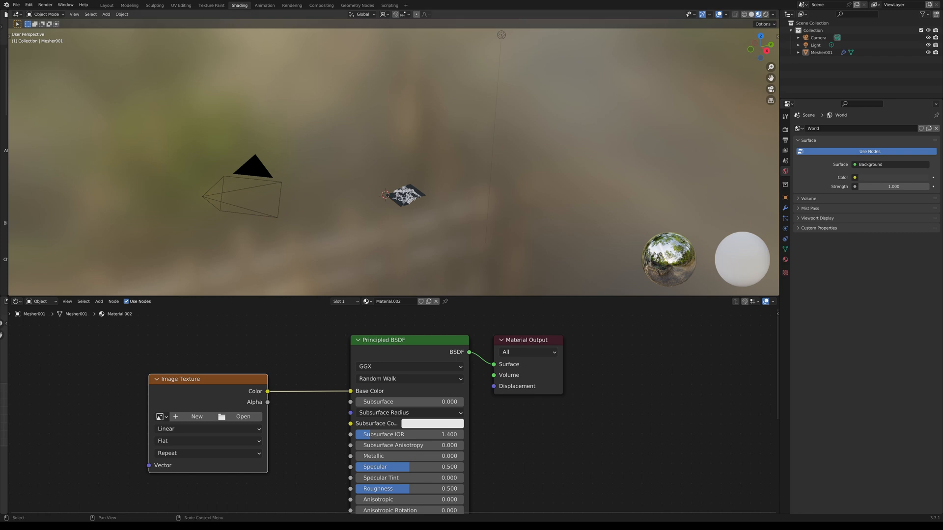
pyautogui.click(240, 421)
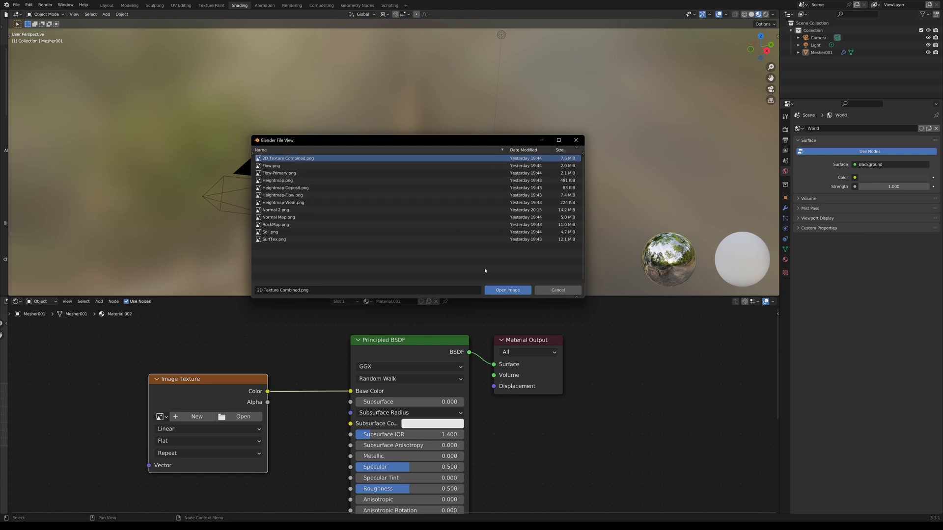
pyautogui.click(506, 290)
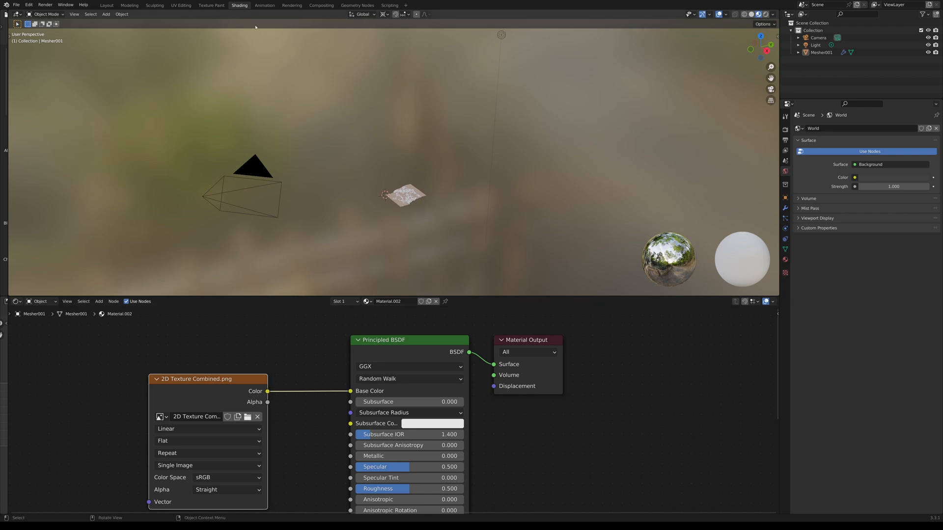
# Return to the Geometry Nodes workspace and examine how the material covers the ground and rock layer in Material Preview shading.
pyautogui.click(357, 5)
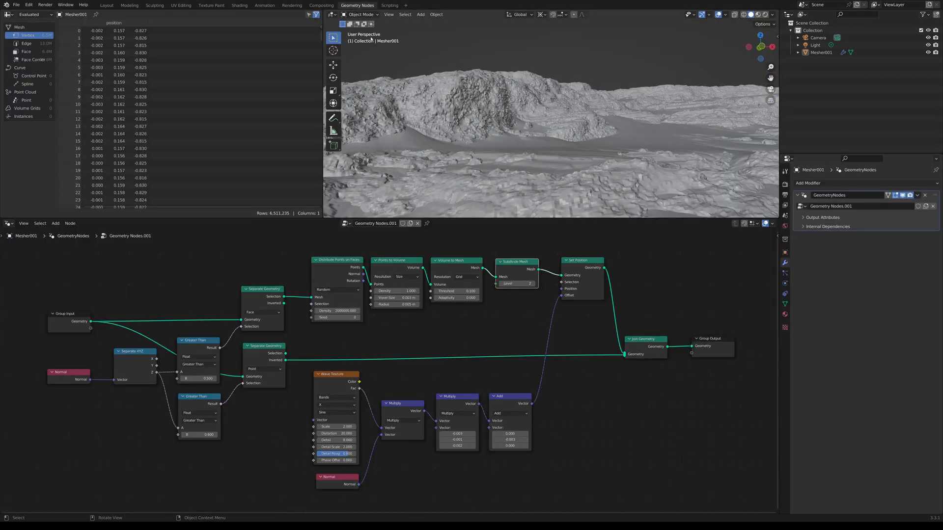
pyautogui.click(758, 14)
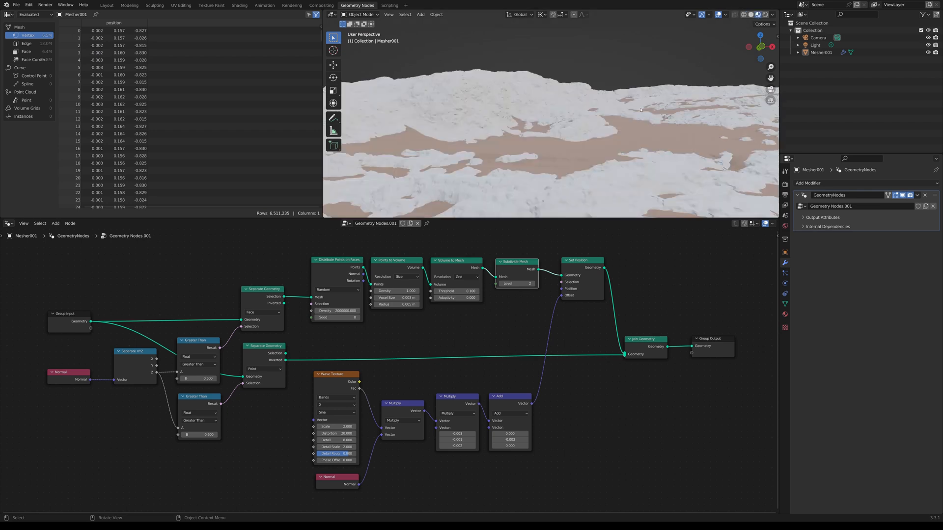
pyautogui.moveTo(561, 159)
pyautogui.mouseDown(button='middle')
pyautogui.moveTo(506, 162)
pyautogui.moveTo(577, 188)
pyautogui.moveTo(562, 171)
pyautogui.mouseUp(button='middle')
pyautogui.scroll(-6, 577, 188)
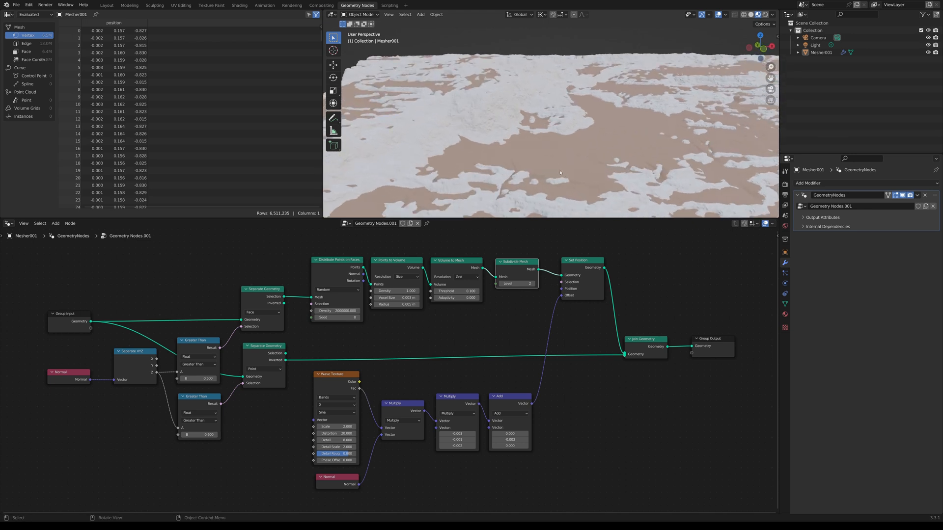
pyautogui.moveTo(559, 173); pyautogui.dragTo(549, 124, button='middle')
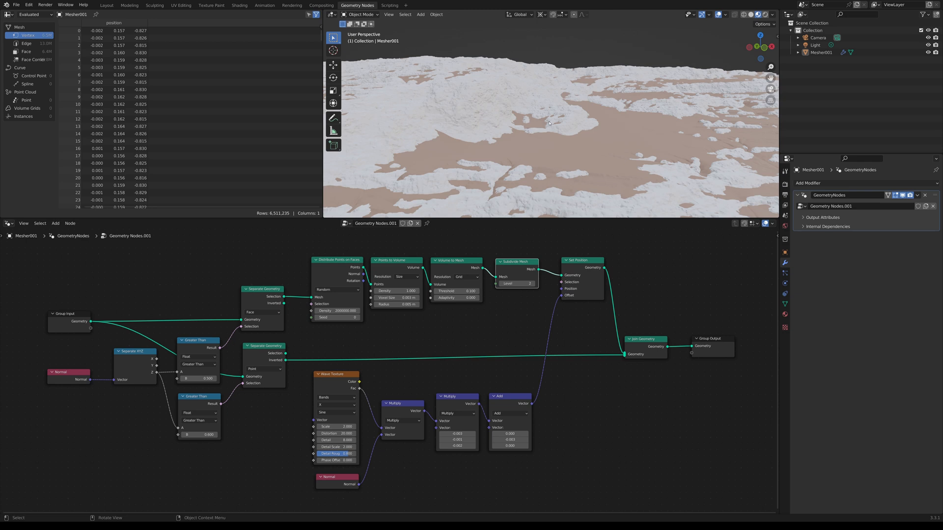
pyautogui.moveTo(626, 114); pyautogui.dragTo(583, 182, button='middle')
pyautogui.moveTo(583, 185); pyautogui.dragTo(555, 99, button='middle')
pyautogui.scroll(5, 562, 137)
pyautogui.scroll(-2, 556, 133)
pyautogui.scroll(-1, 555, 134)
pyautogui.scroll(-3, 548, 114)
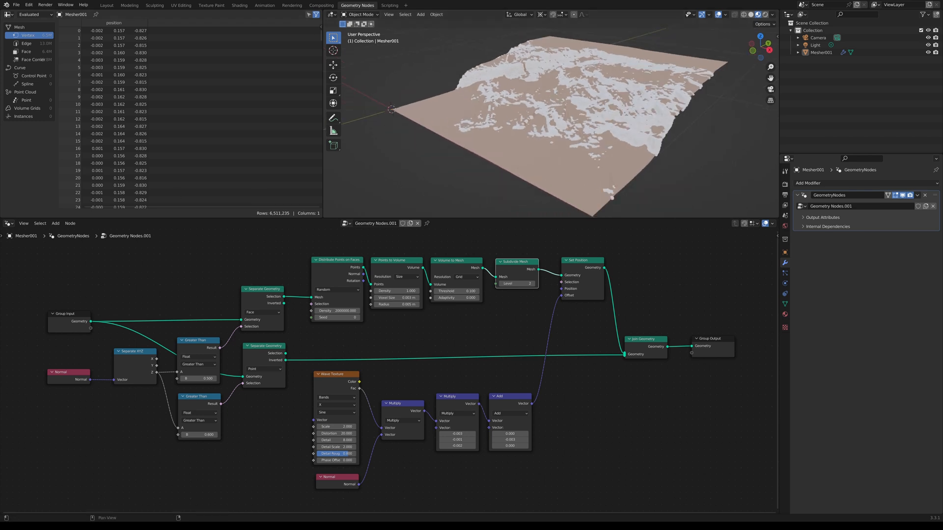
# Show the whole terrain in Material Preview shading in the Layout workspace.
pyautogui.click(107, 5)
pyautogui.scroll(-5, 365, 168)
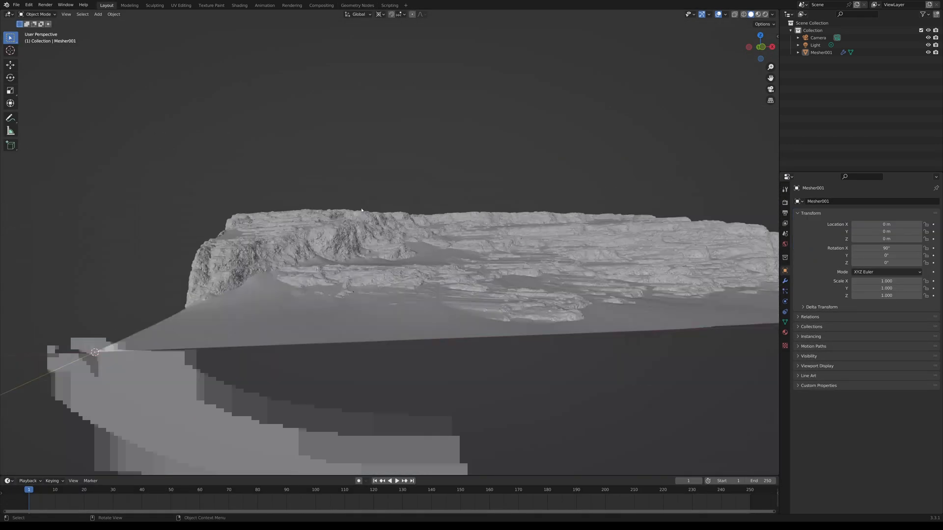
pyautogui.click(758, 14)
pyautogui.moveTo(528, 212); pyautogui.dragTo(457, 179, button='middle')
pyautogui.scroll(-1, 496, 233)
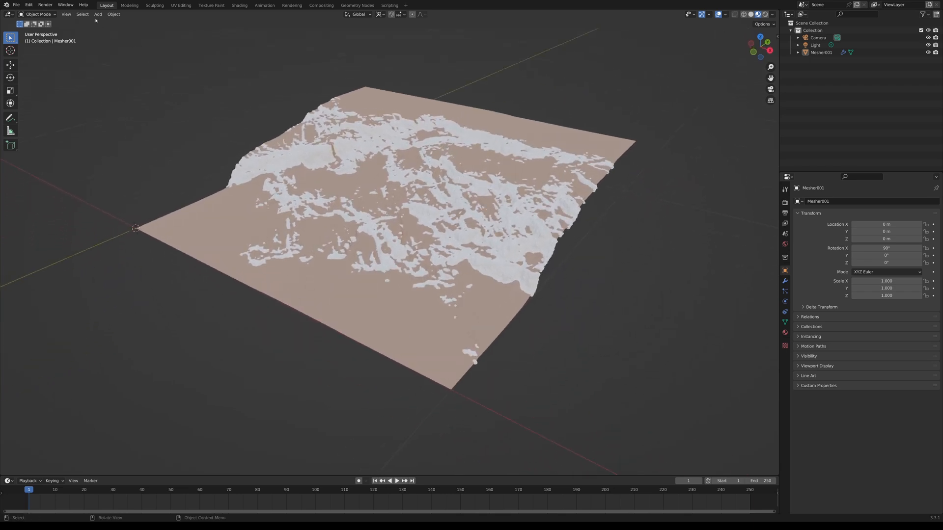
# Add a mesh grid to the scene.
pyautogui.click(97, 15)
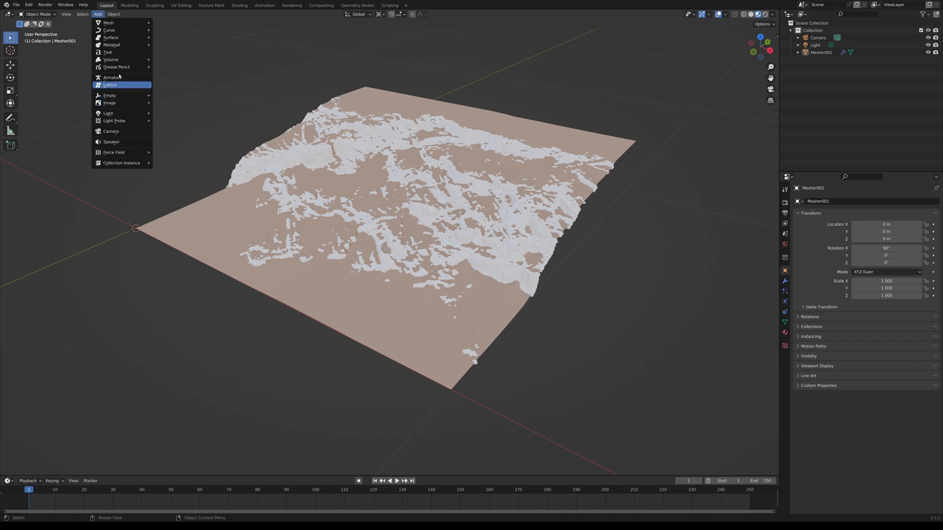
pyautogui.moveTo(118, 22)
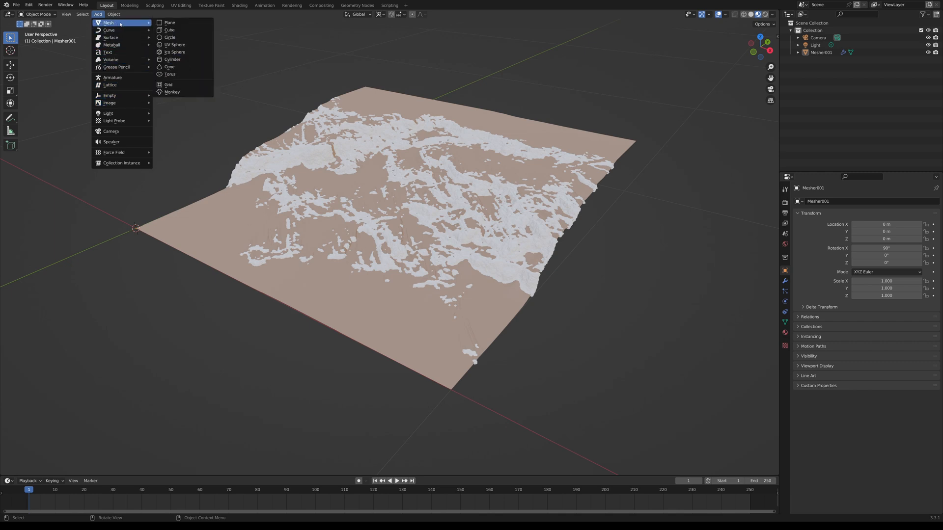
pyautogui.click(168, 85)
pyautogui.scroll(-4, 267, 230)
pyautogui.moveTo(267, 230)
pyautogui.mouseDown(button='middle')
pyautogui.moveTo(267, 213)
pyautogui.moveTo(284, 229)
pyautogui.mouseUp(button='middle')
pyautogui.press('c')
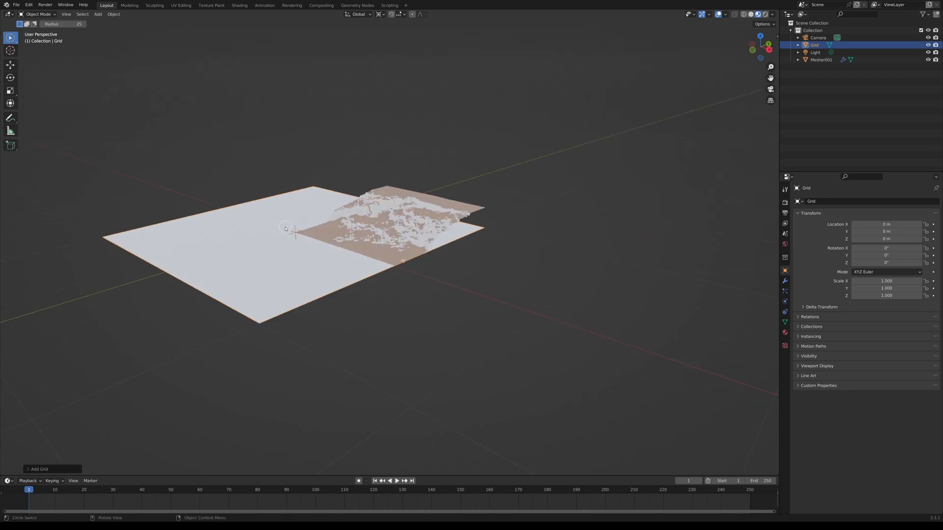
# Raise the grid along Z to about 0.69 m so it floats above the terrain.
pyautogui.click(10, 65)
pyautogui.moveTo(293, 205); pyautogui.dragTo(287, 144)
pyautogui.moveTo(290, 148); pyautogui.dragTo(360, 200, button='middle')
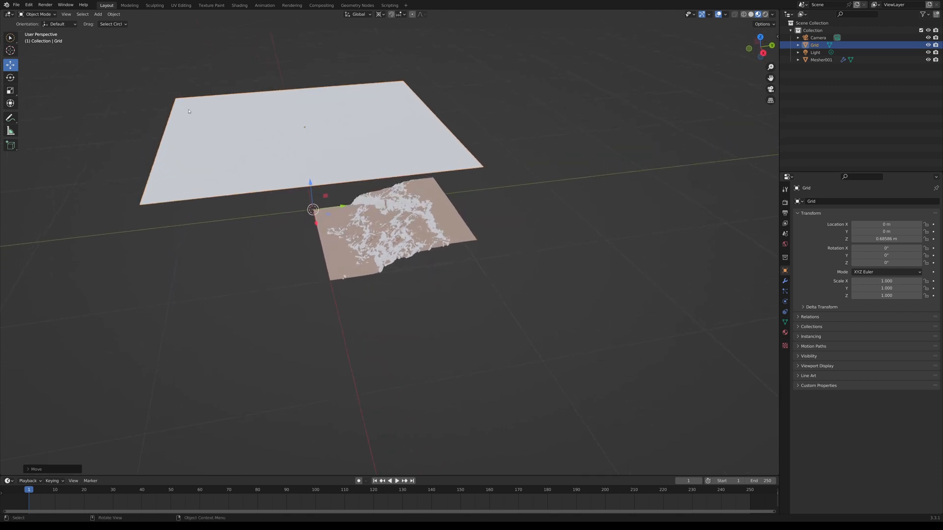
# Check the grid's subdivisions in Edit Mode, return to Object Mode and compare its size with the terrain.
pyautogui.click(36, 13)
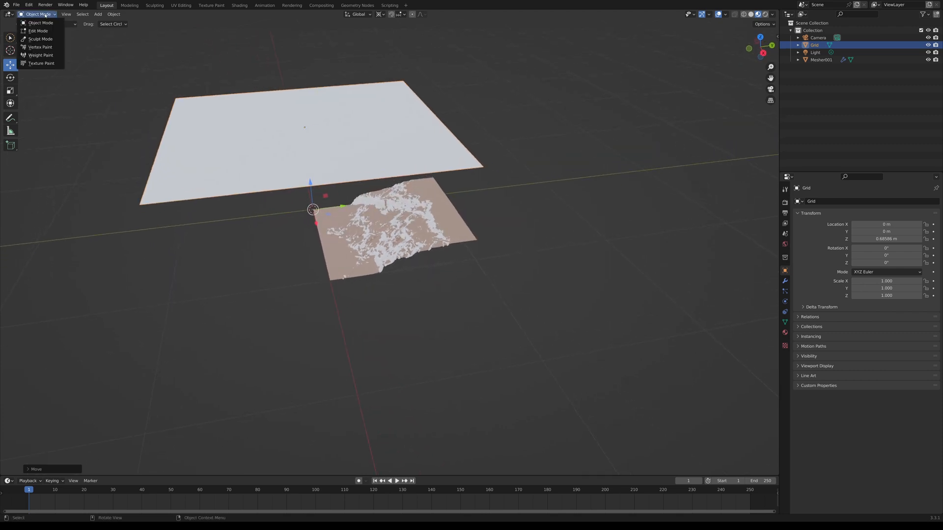
pyautogui.click(39, 32)
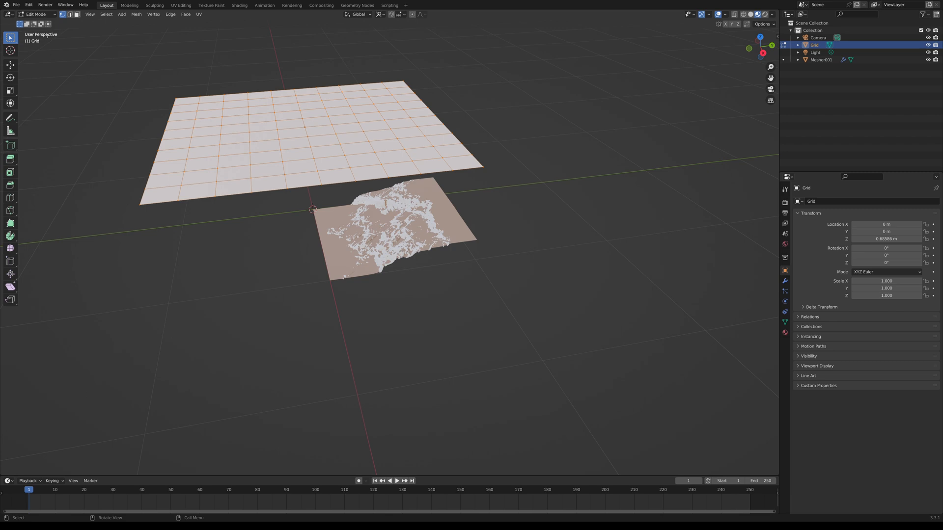
pyautogui.click(36, 14)
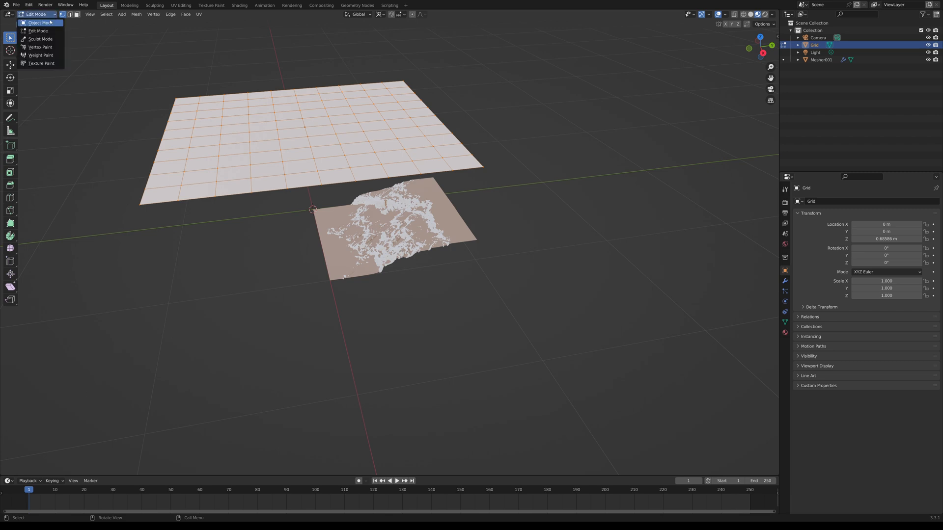
pyautogui.click(40, 22)
pyautogui.moveTo(324, 210); pyautogui.dragTo(365, 236, button='middle')
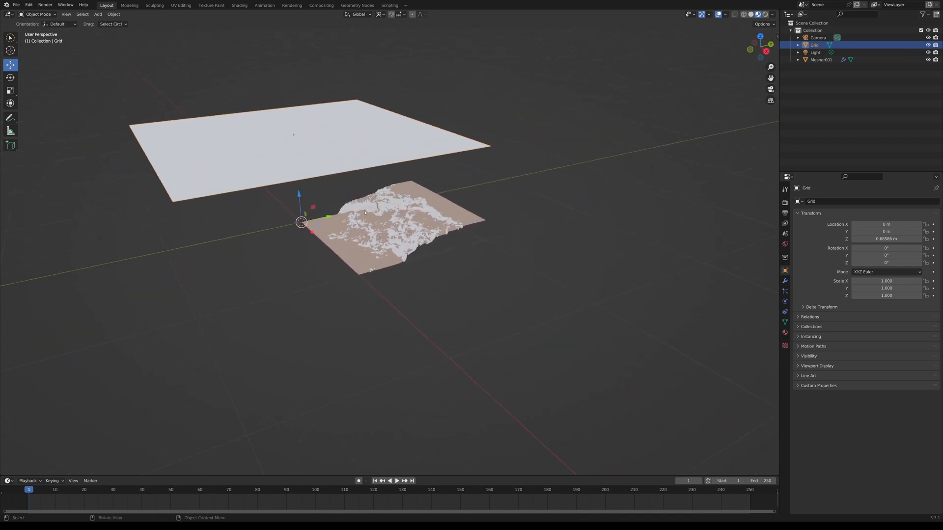
pyautogui.scroll(2, 388, 230)
pyautogui.moveTo(351, 236)
pyautogui.mouseDown(button='middle')
pyautogui.moveTo(389, 234)
pyautogui.moveTo(382, 247)
pyautogui.moveTo(326, 244)
pyautogui.moveTo(346, 235)
pyautogui.mouseUp(button='middle')
pyautogui.scroll(-7, 390, 234)
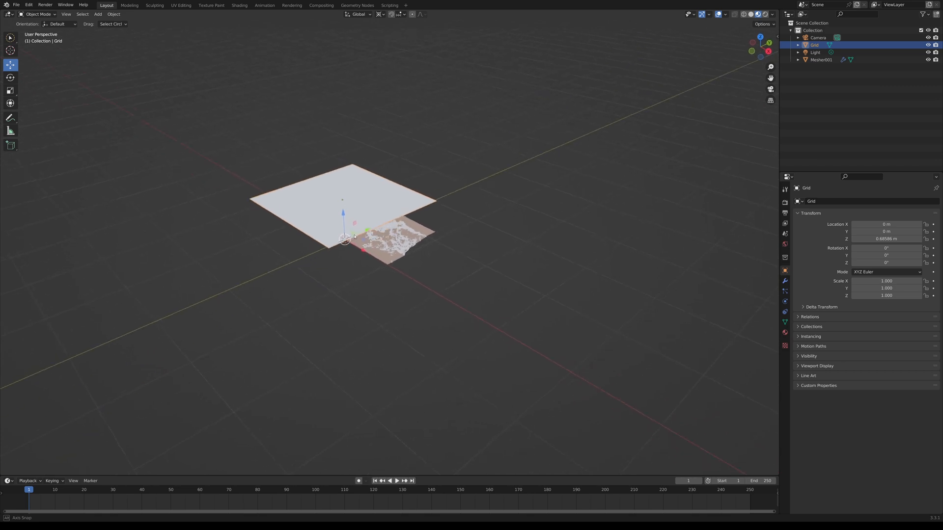
# Set the grid's scale to 0.25 on the X, Y and Z axes.
pyautogui.scroll(4, 347, 234)
pyautogui.click(904, 281)
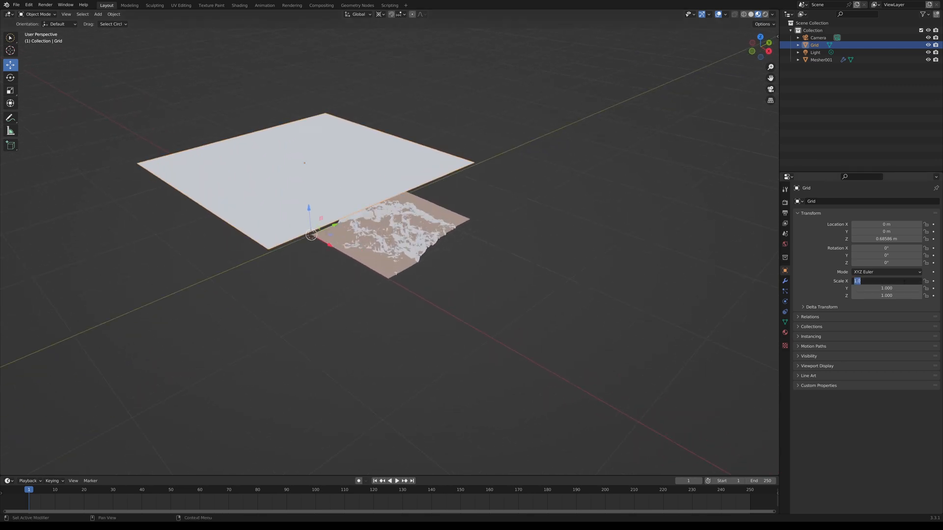
pyautogui.write('.25')
pyautogui.press('Tab')
pyautogui.write('.2')
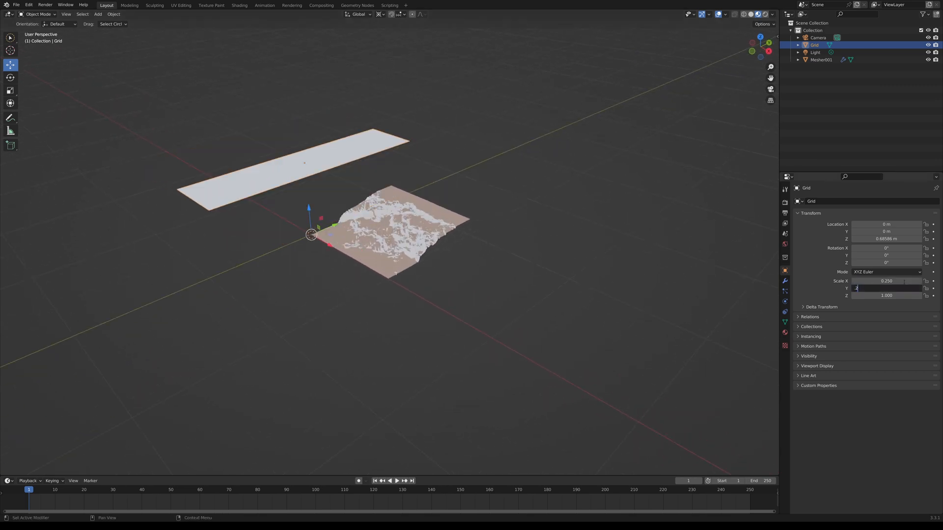
pyautogui.press('Tab')
pyautogui.write('.25')
pyautogui.press('Return')
pyautogui.click(905, 289)
pyautogui.write('.25')
pyautogui.press('Return')
pyautogui.moveTo(442, 275); pyautogui.dragTo(450, 317, button='middle')
pyautogui.scroll(-5, 450, 317)
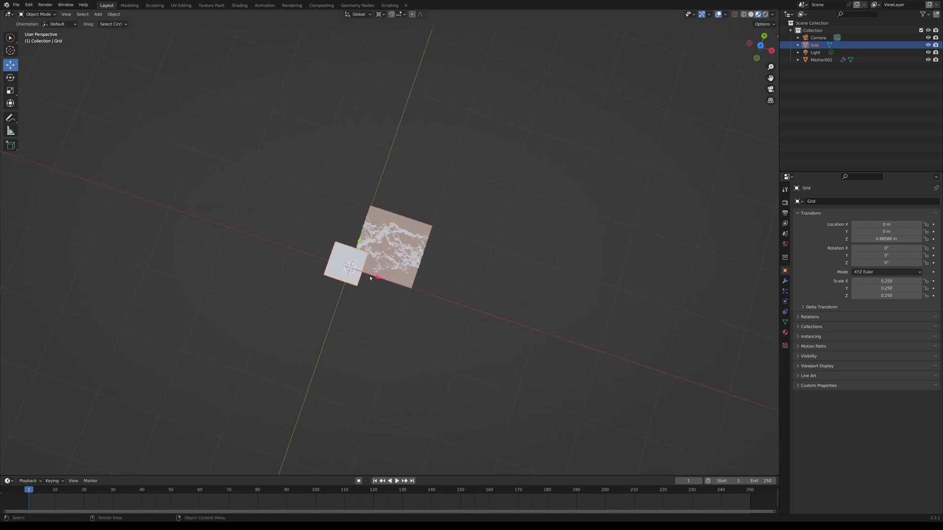
# Move the grid along the X axis towards the terrain.
pyautogui.press('g')
pyautogui.press('x')
pyautogui.click(582, 291)
# Set the grid's scale to 0.5 on the X, Y and Z axes.
pyautogui.click(878, 282)
pyautogui.write('.5')
pyautogui.press('Tab')
pyautogui.write('.5')
pyautogui.press('Tab')
pyautogui.write('.5')
pyautogui.press('Return')
# Position the grid directly above the terrain, at about 0.53 m in X and 0.42 m in Y.
pyautogui.moveTo(512, 373); pyautogui.dragTo(366, 183, button='middle')
pyautogui.moveTo(374, 221); pyautogui.dragTo(417, 212)
pyautogui.moveTo(416, 211); pyautogui.dragTo(461, 275, button='middle')
pyautogui.moveTo(390, 278); pyautogui.dragTo(398, 276)
pyautogui.moveTo(399, 277); pyautogui.dragTo(362, 226, button='middle')
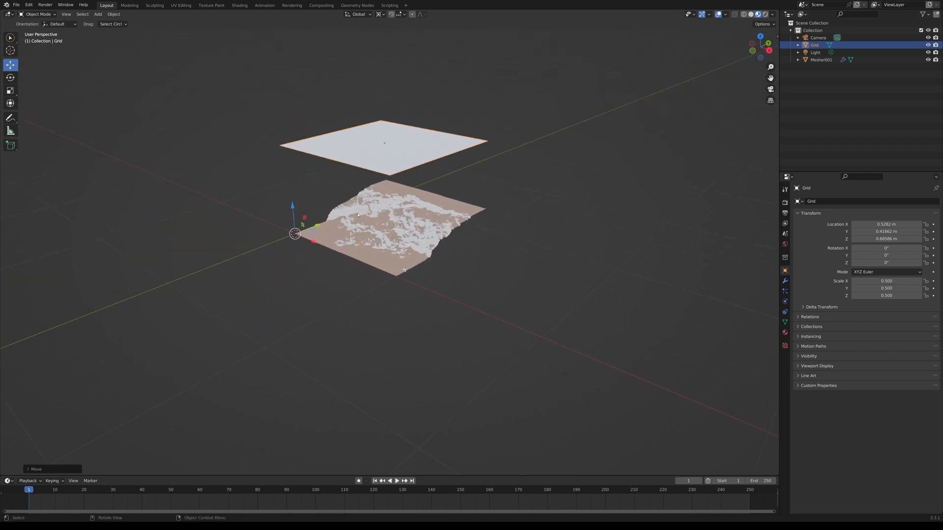
pyautogui.moveTo(315, 242); pyautogui.dragTo(315, 241)
pyautogui.hotkey('ctrl', 'z')
pyautogui.moveTo(359, 249); pyautogui.dragTo(409, 203, button='middle')
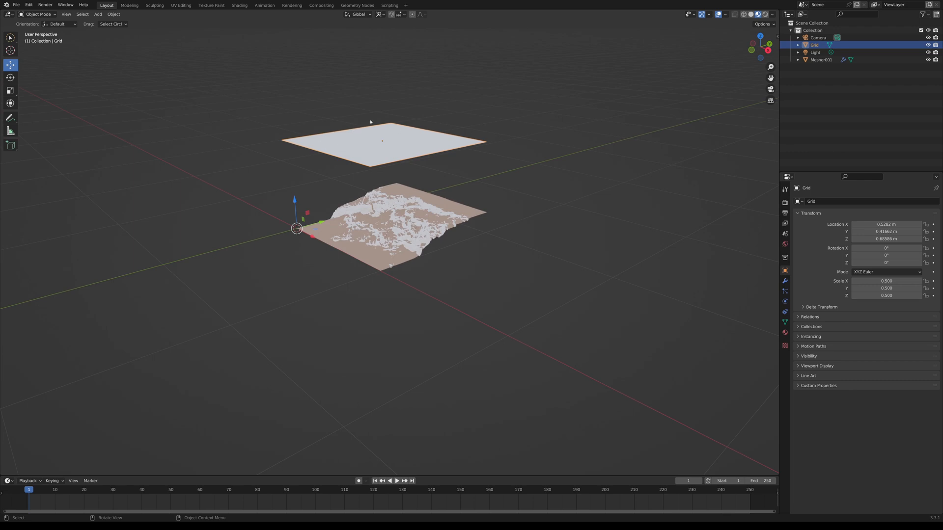
# Add a UV Project modifier to the terrain and pick the grid as its projector object.
pyautogui.scroll(3, 407, 128)
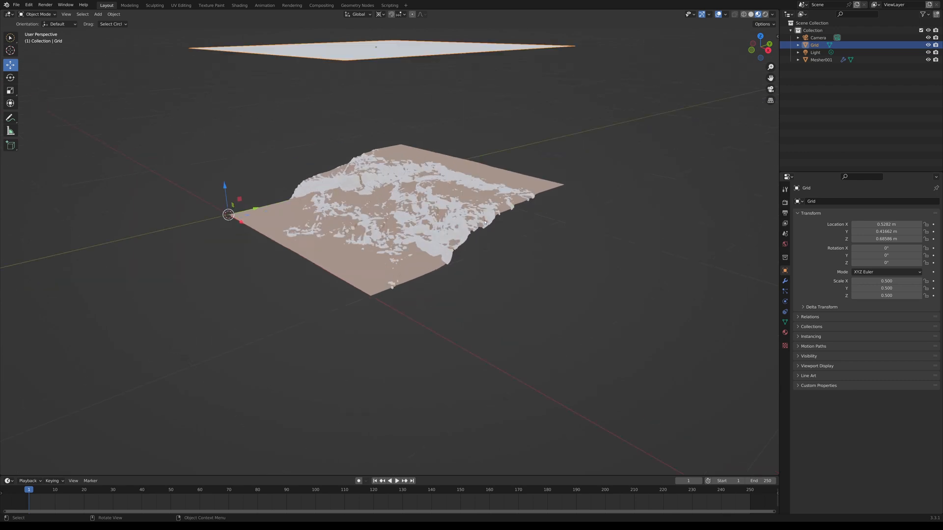
pyautogui.scroll(2, 488, 223)
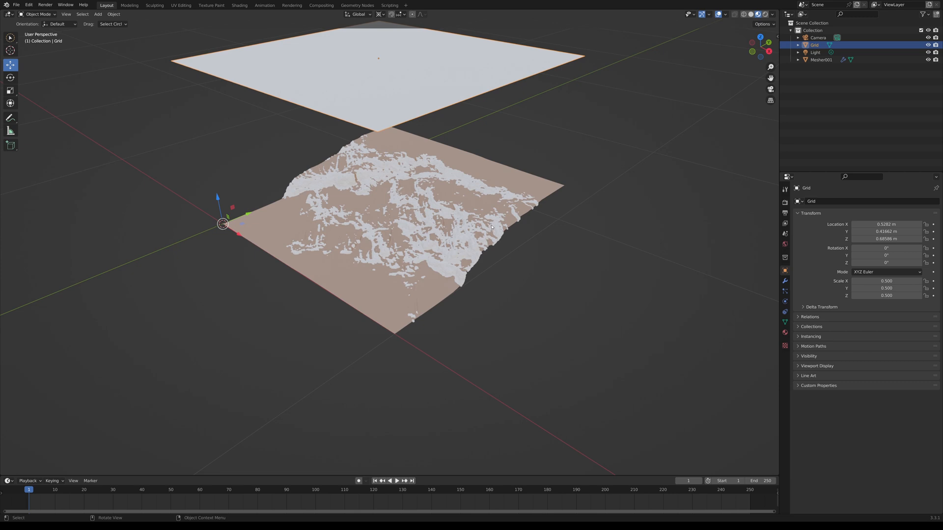
pyautogui.click(501, 200)
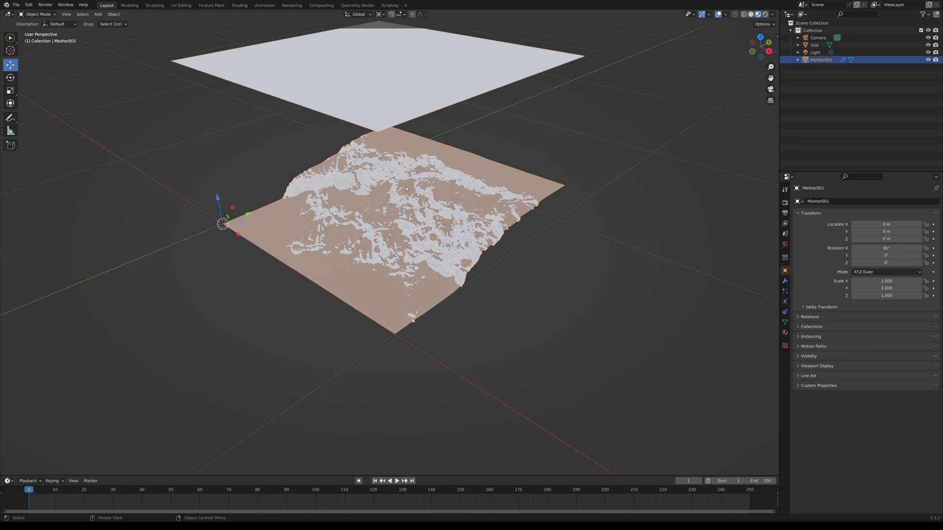
pyautogui.click(798, 61)
pyautogui.click(803, 75)
pyautogui.click(805, 74)
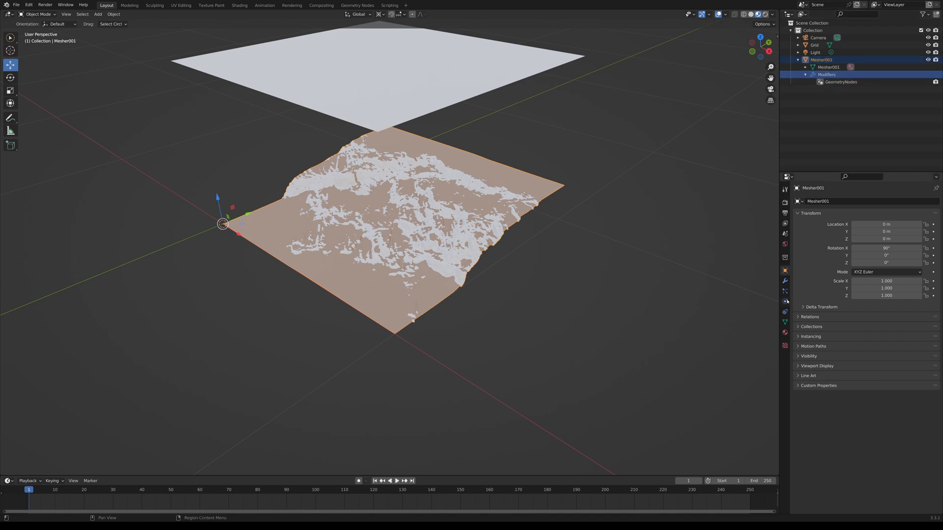
pyautogui.click(785, 281)
pyautogui.click(825, 201)
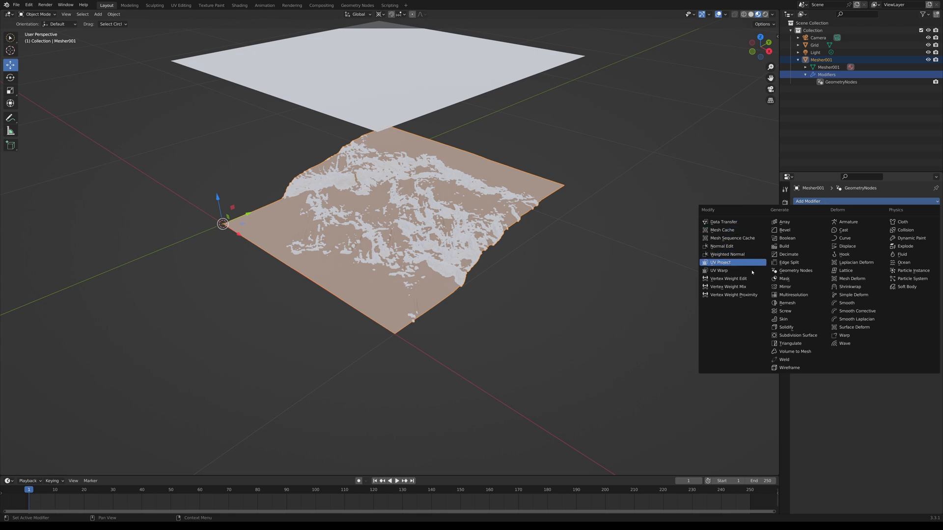
pyautogui.click(733, 263)
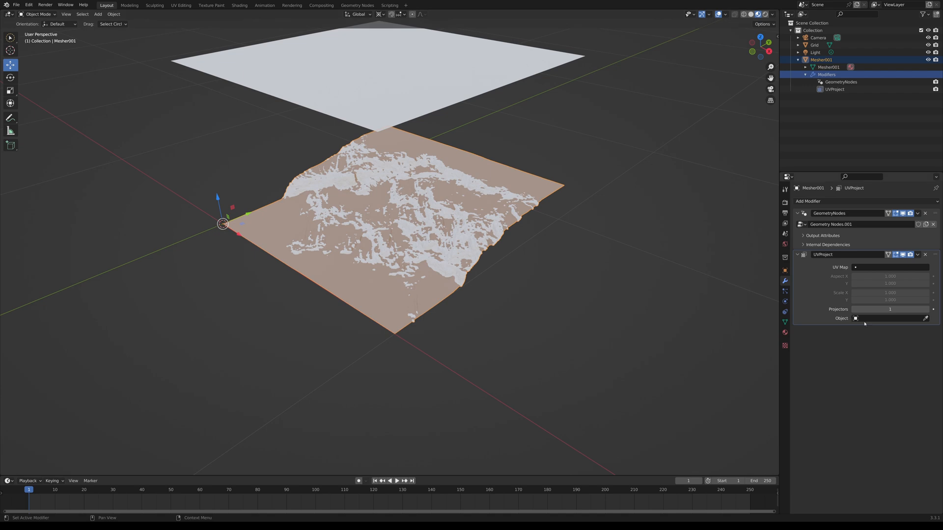
pyautogui.click(925, 319)
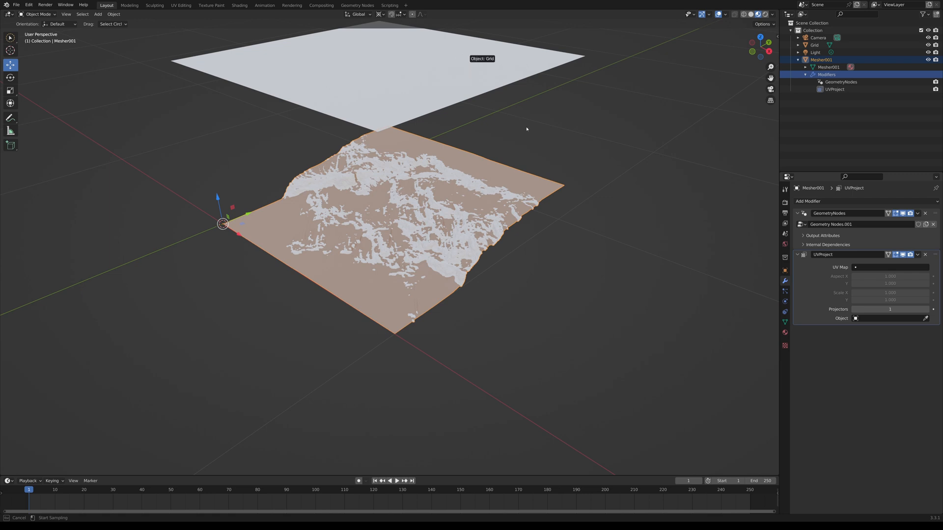
pyautogui.click(846, 322)
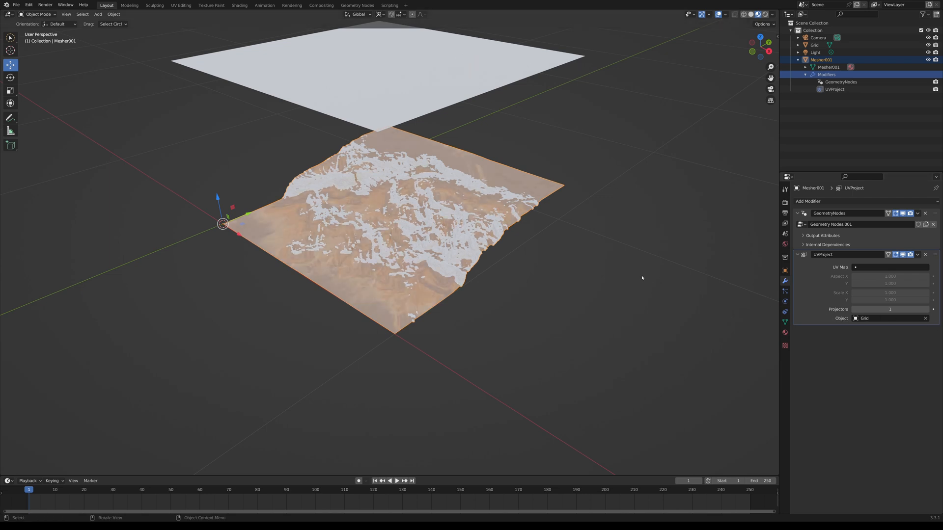
# Try moving the grid along the Y axis to shift the projected texture, and undo the move.
pyautogui.moveTo(549, 277); pyautogui.dragTo(436, 125, button='middle')
pyautogui.click(436, 124)
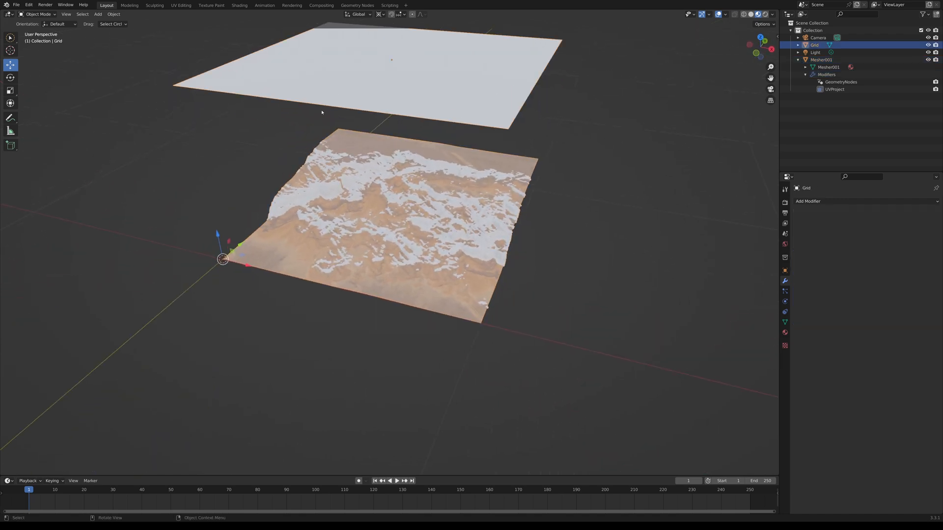
pyautogui.moveTo(239, 245); pyautogui.dragTo(247, 237)
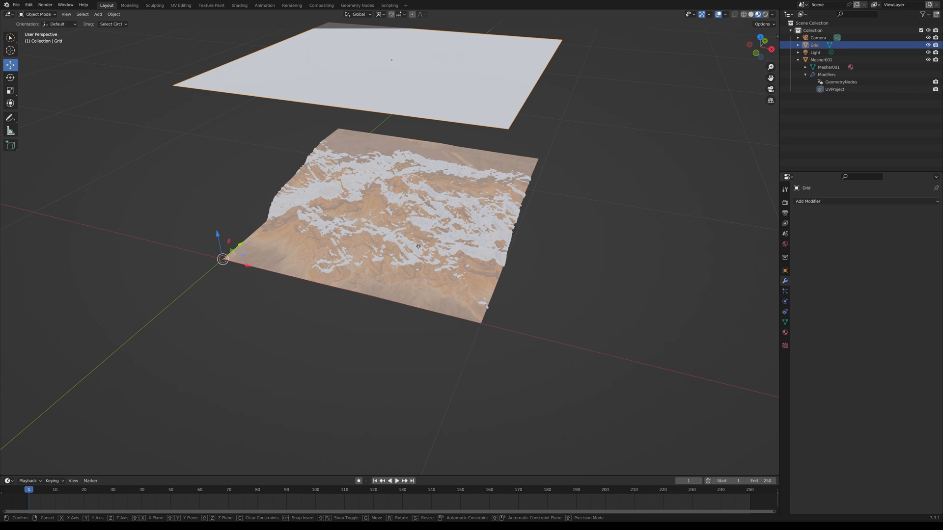
pyautogui.moveTo(418, 246); pyautogui.dragTo(389, 209)
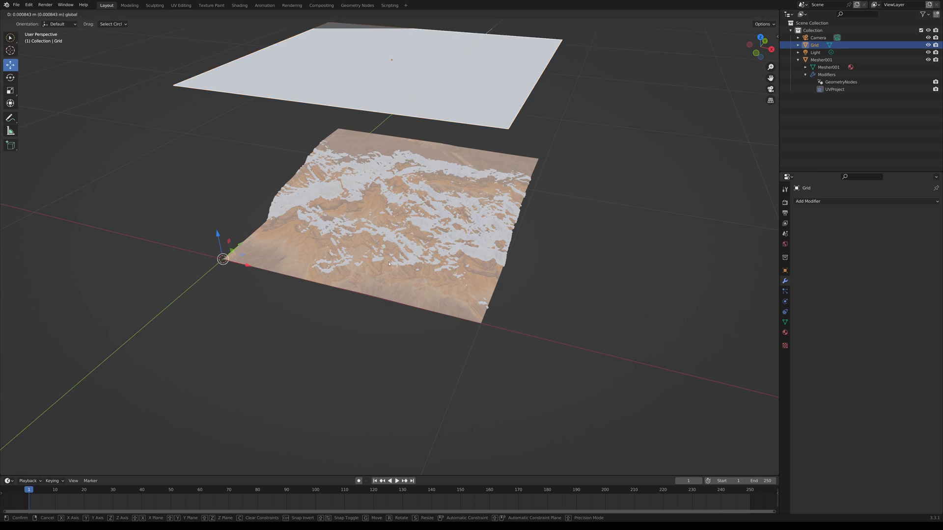
pyautogui.moveTo(386, 269); pyautogui.dragTo(480, 286, button='middle')
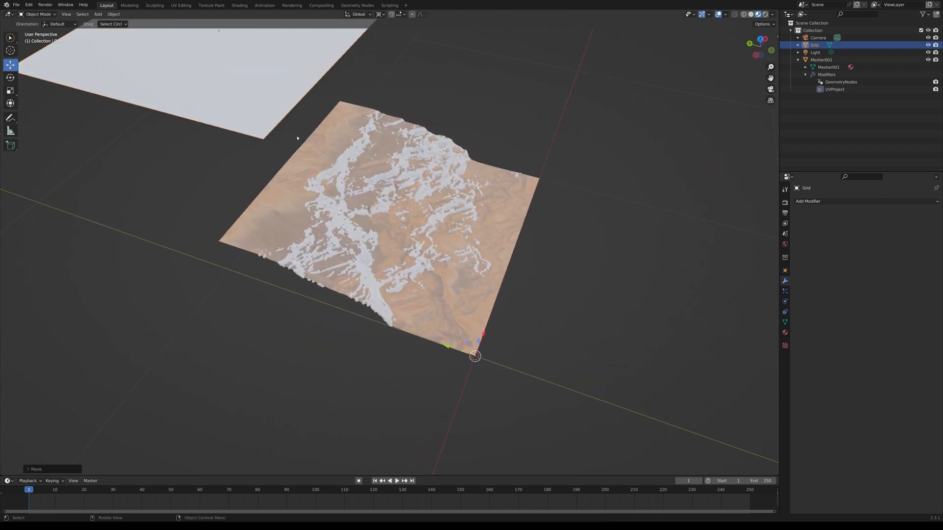
pyautogui.press('ctrl')
pyautogui.hotkey('ctrl', 'z')
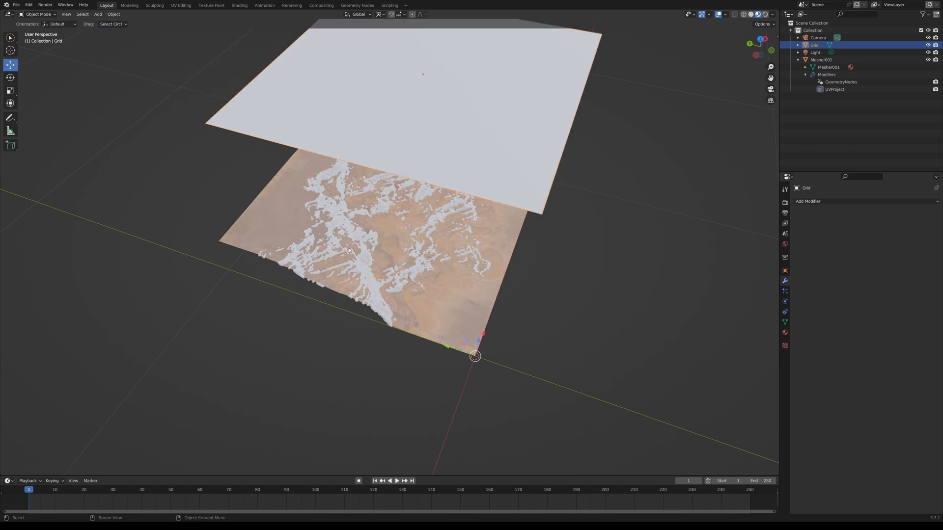
# Lower the grid along the Z axis until it is just above the terrain.
pyautogui.moveTo(426, 249); pyautogui.dragTo(427, 187, button='middle')
pyautogui.scroll(4, 414, 270)
pyautogui.scroll(-4, 416, 263)
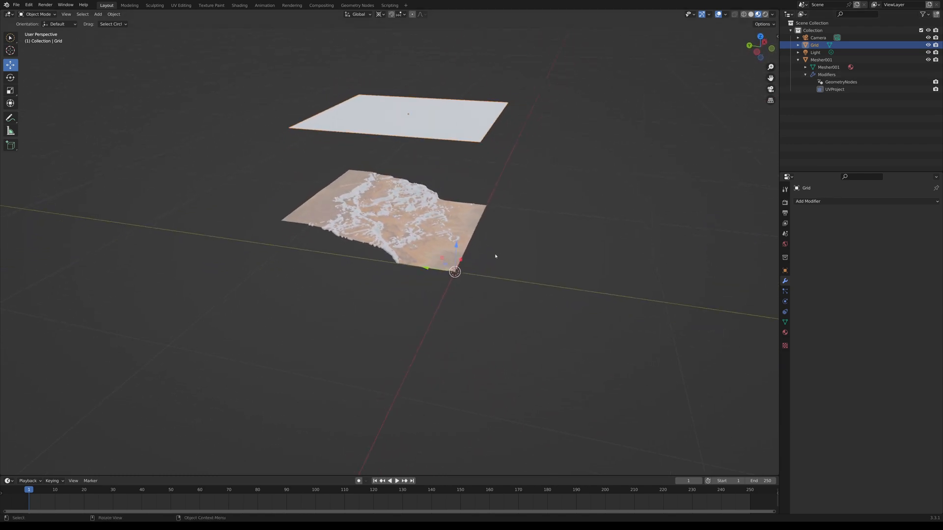
pyautogui.moveTo(455, 272); pyautogui.dragTo(457, 274)
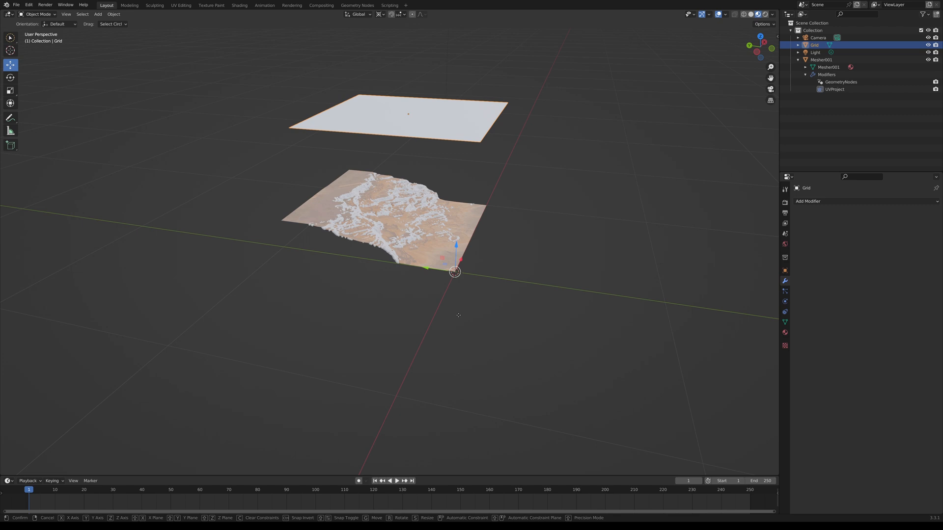
pyautogui.moveTo(458, 315); pyautogui.dragTo(460, 316)
pyautogui.press('z')
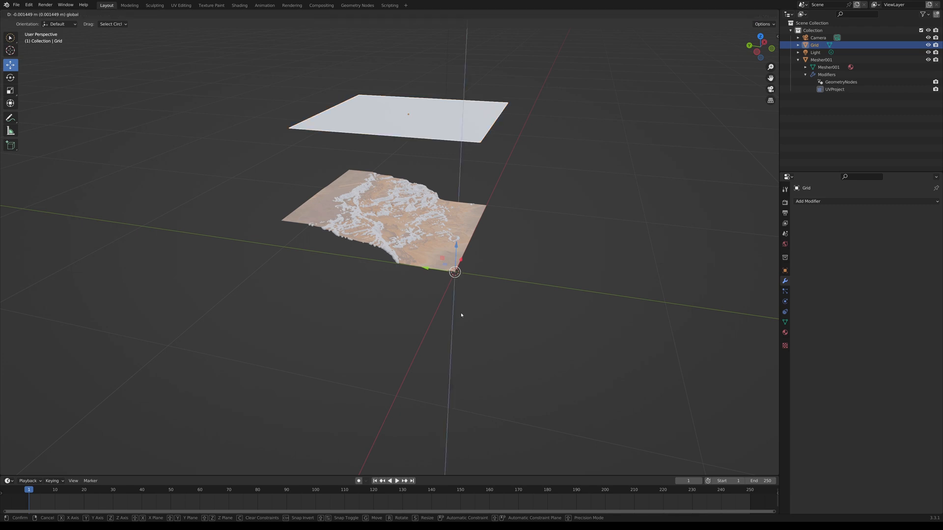
# Turn off the UV Project modifier's viewport display and nudge the grid slightly along the Z axis.
pyautogui.click(845, 90)
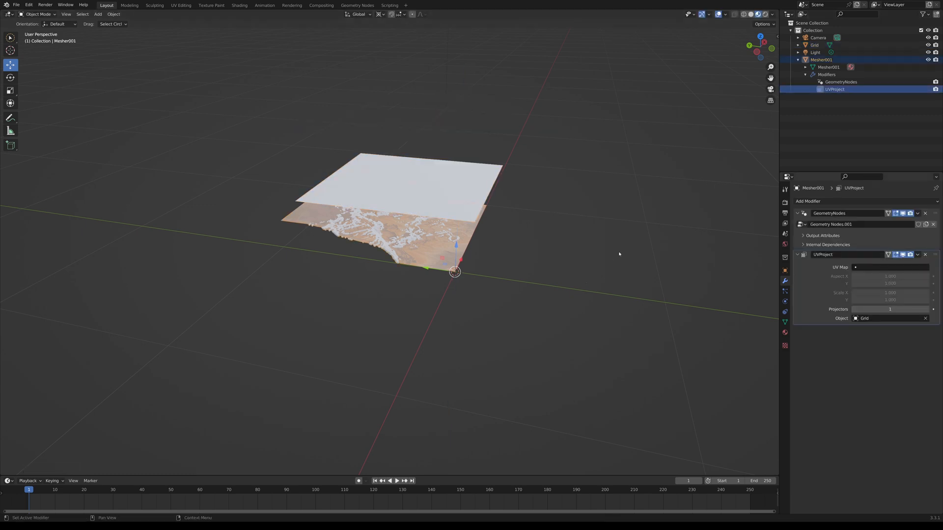
pyautogui.click(428, 250)
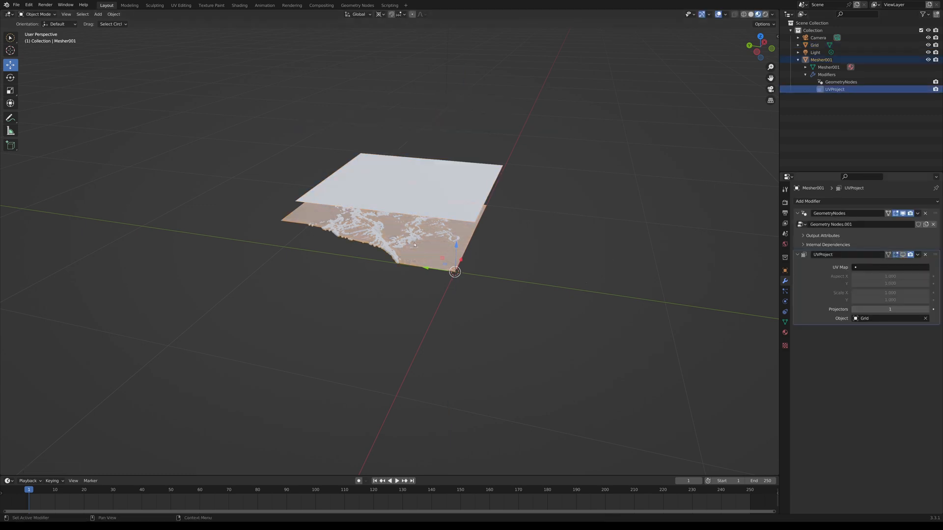
pyautogui.keyDown('shift'); pyautogui.click(459, 205); pyautogui.keyUp('shift')
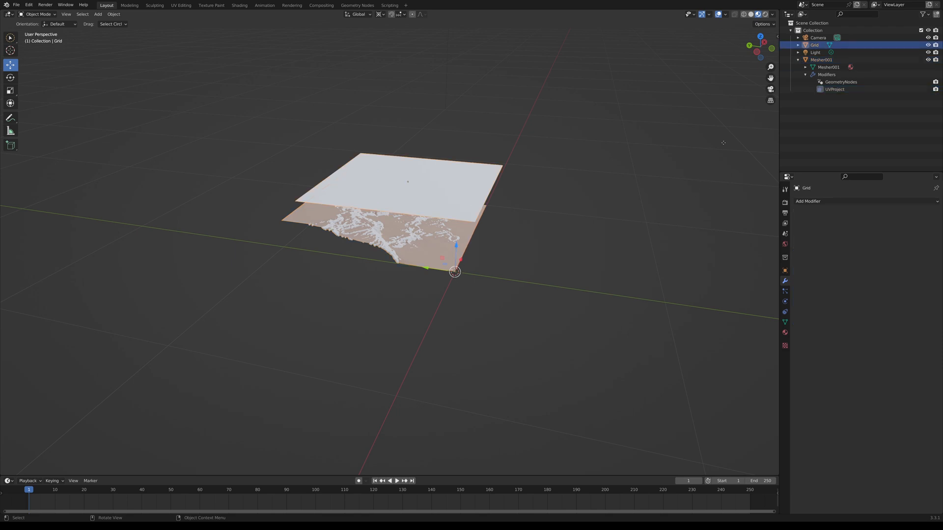
pyautogui.press('g')
pyautogui.press('z')
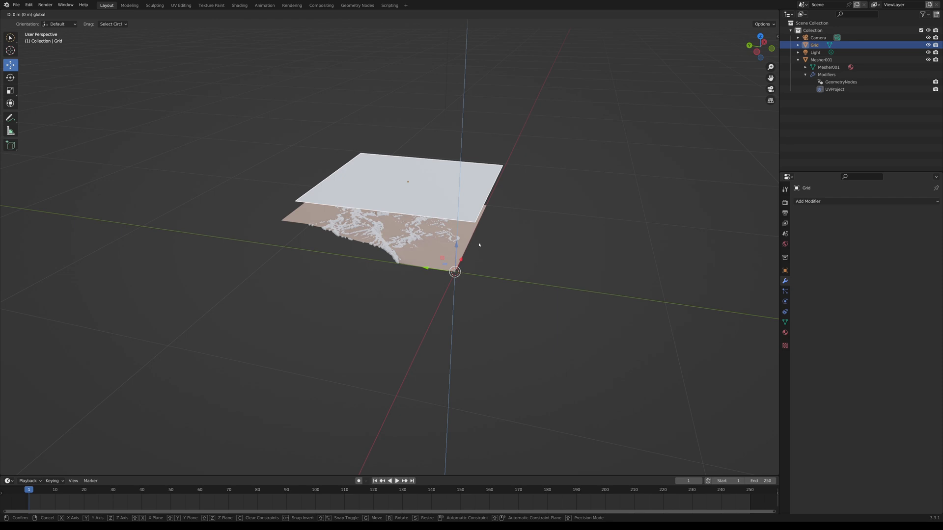
pyautogui.click(483, 269)
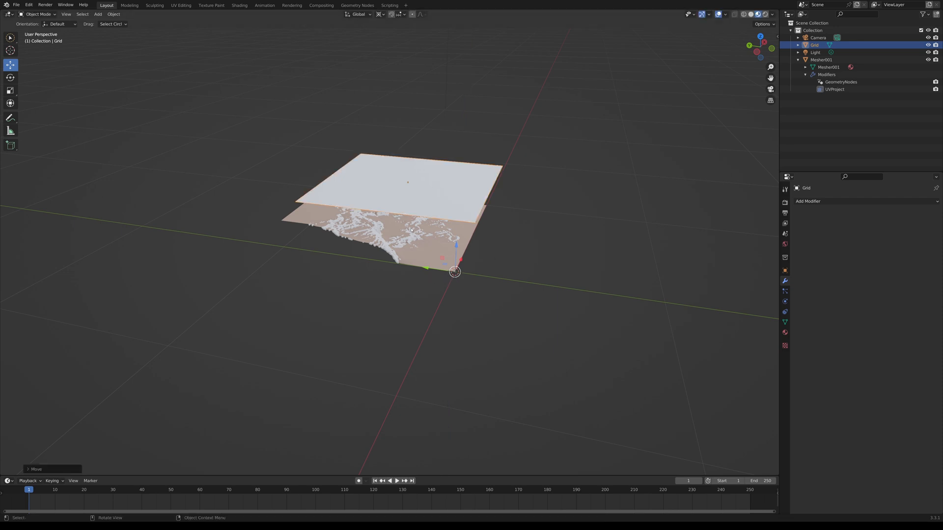
# Lower the grid along the Z axis to the terrain's base level.
pyautogui.click(835, 89)
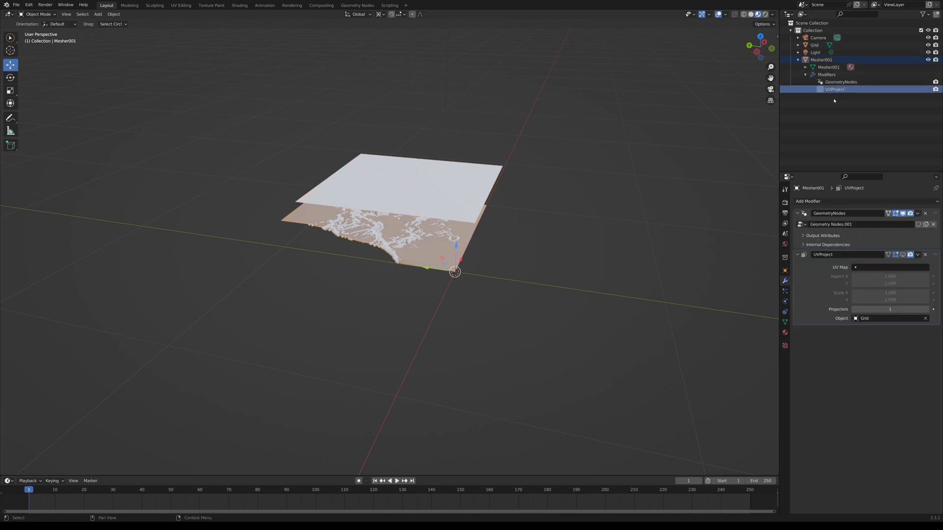
pyautogui.click(816, 45)
pyautogui.click(835, 89)
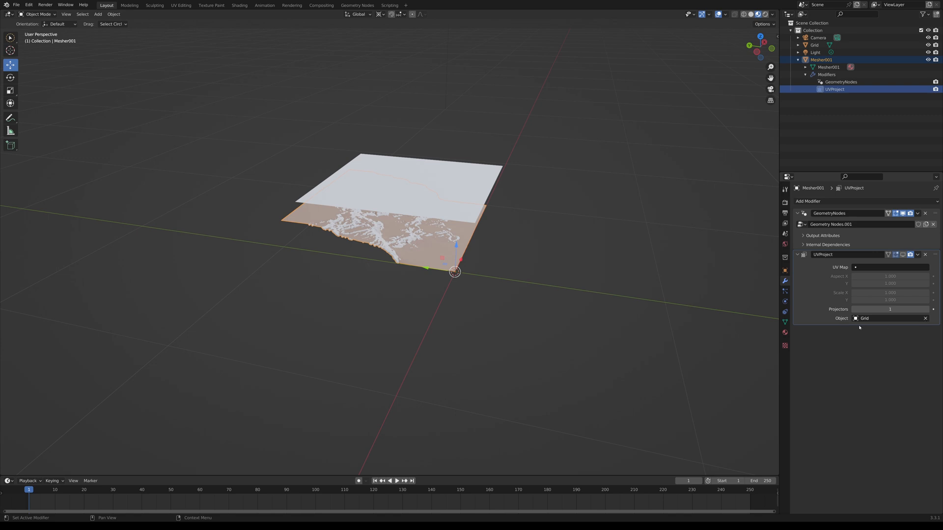
pyautogui.click(421, 191)
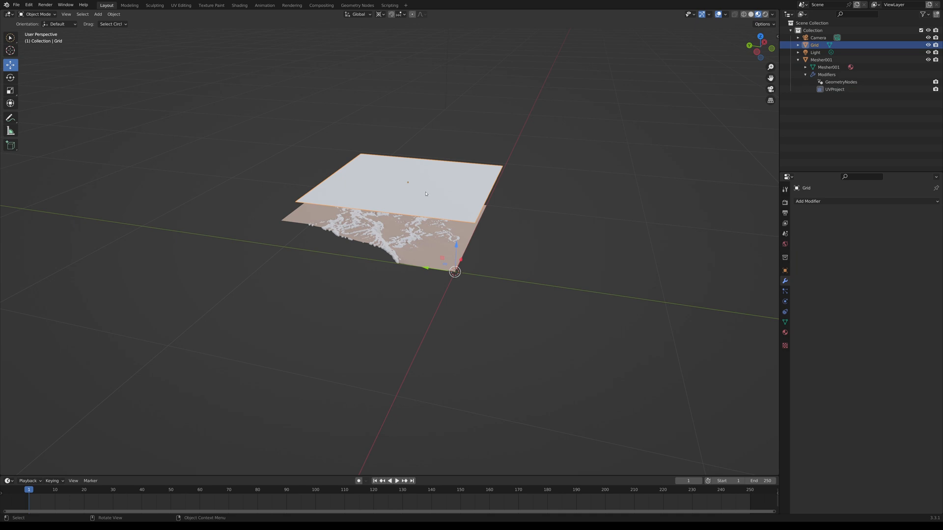
pyautogui.moveTo(456, 254); pyautogui.dragTo(417, 266)
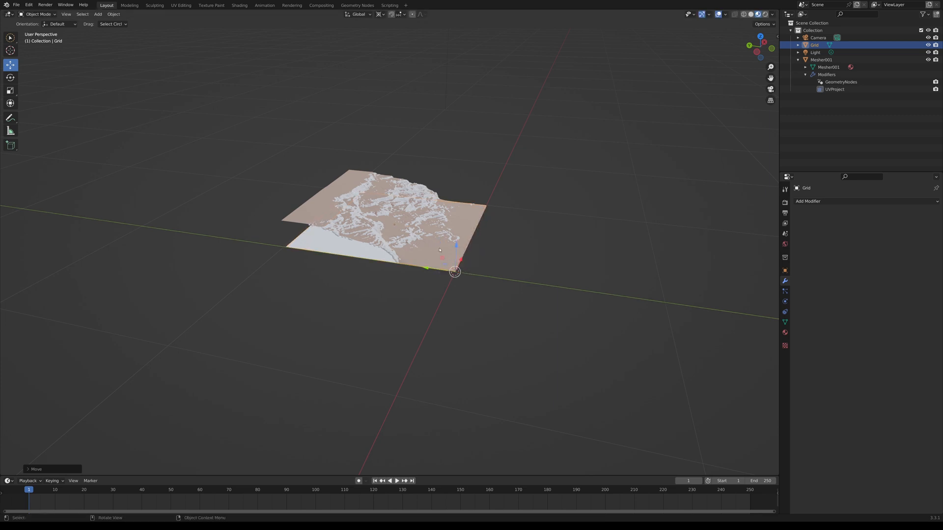
# Shift the grid about -0.025 m along the X axis to line up with the terrain's corner, and raise it back above the terrain.
pyautogui.moveTo(520, 226); pyautogui.dragTo(436, 281, button='middle')
pyautogui.moveTo(324, 309); pyautogui.dragTo(318, 307)
pyautogui.click(319, 307)
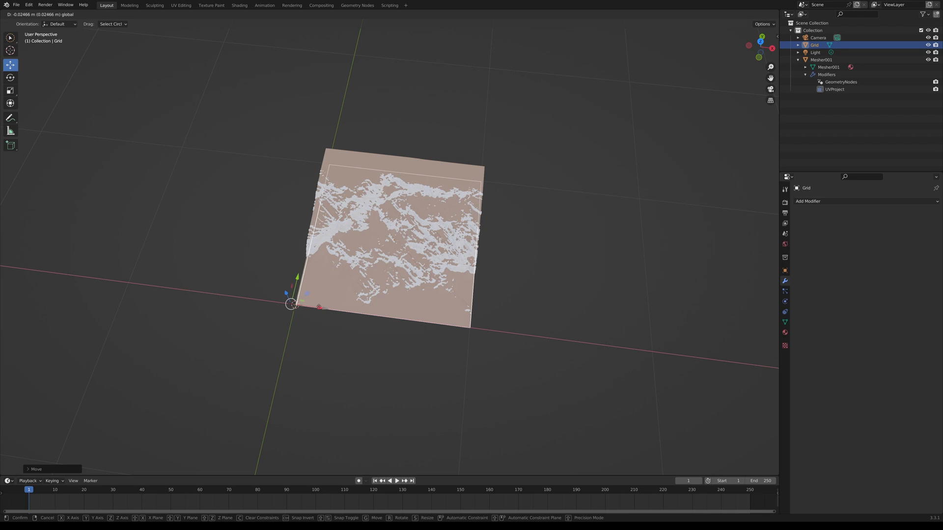
pyautogui.moveTo(299, 301); pyautogui.dragTo(438, 200, button='middle')
pyautogui.moveTo(725, 130); pyautogui.dragTo(446, 161, button='middle')
# Turn the UV Project modifier's viewport display back on and reassign the grid as its projector object.
pyautogui.click(838, 89)
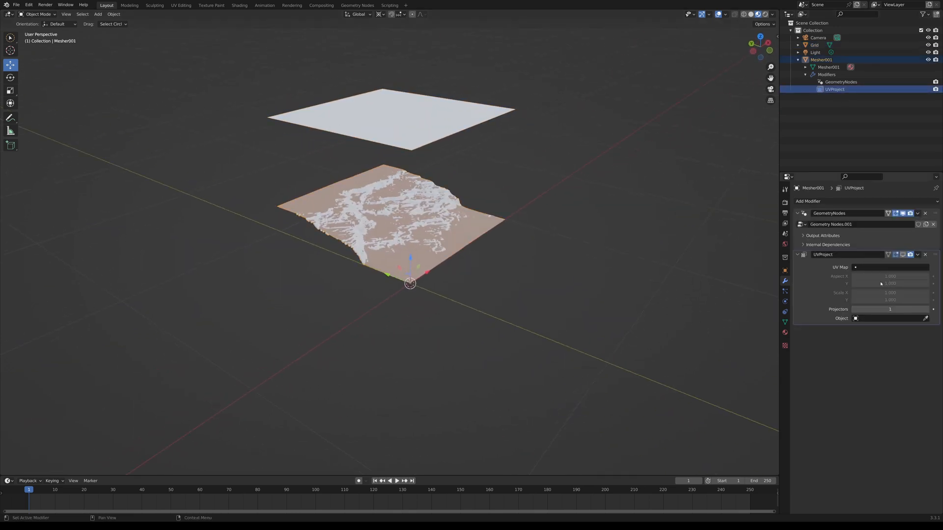
pyautogui.click(926, 319)
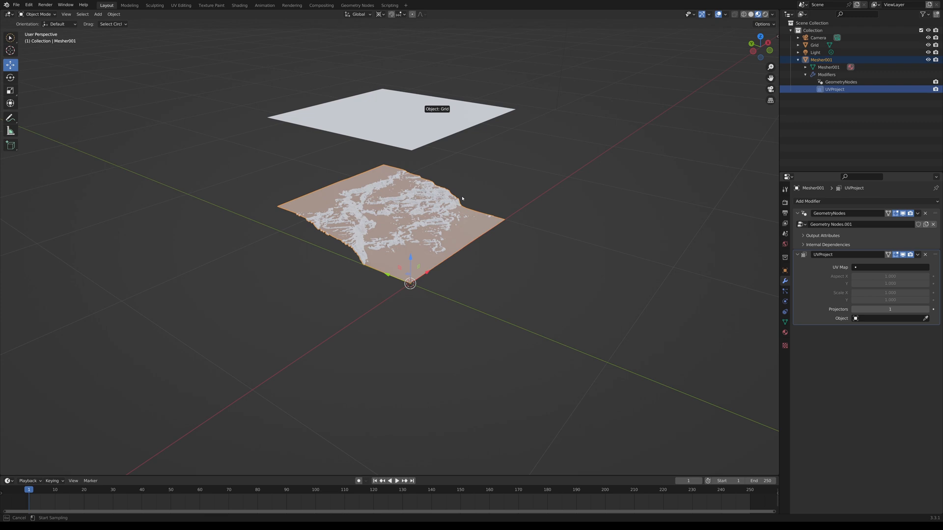
pyautogui.click(426, 119)
pyautogui.scroll(5, 462, 198)
pyautogui.moveTo(462, 199); pyautogui.dragTo(327, 199, button='middle')
pyautogui.scroll(1, 311, 209)
pyautogui.scroll(-2, 252, 200)
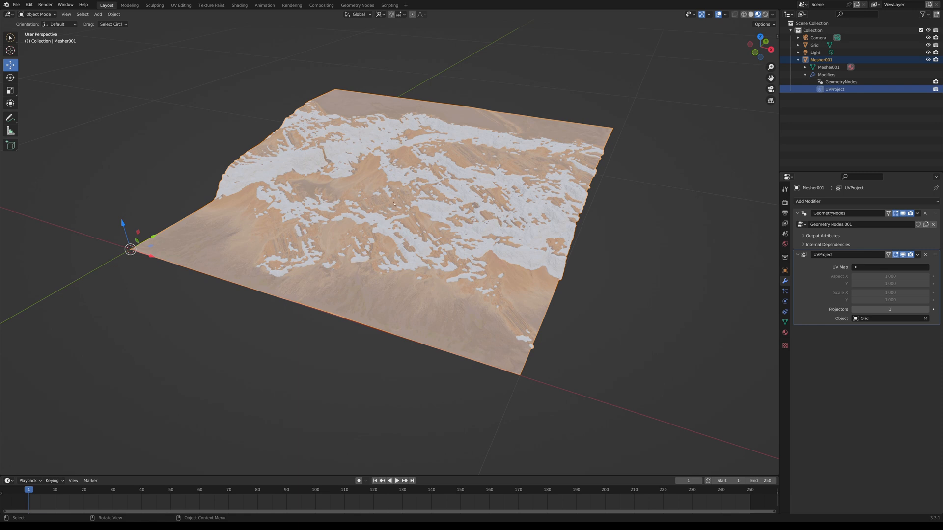
# Switch to the Geometry Nodes workspace and open the terrain's Geometry Nodes.001 tree at its output end.
pyautogui.click(360, 5)
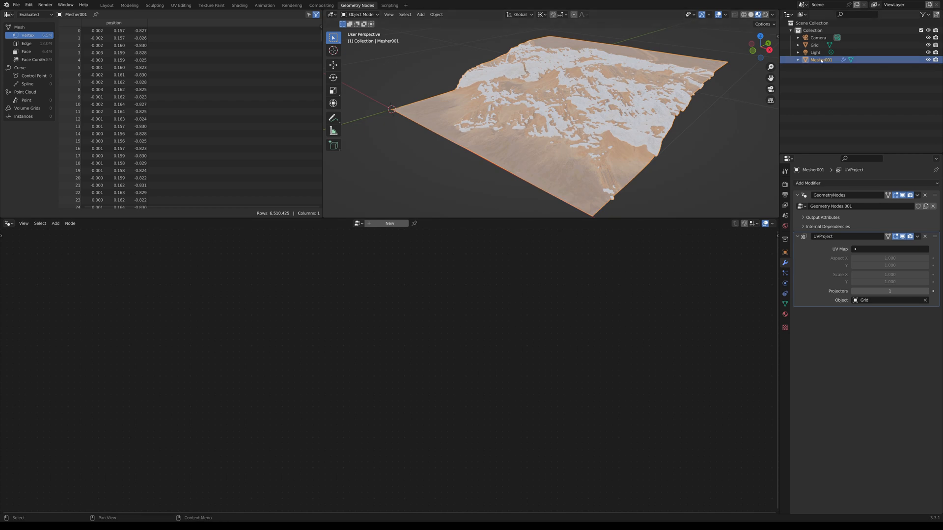
pyautogui.click(798, 59)
pyautogui.click(805, 74)
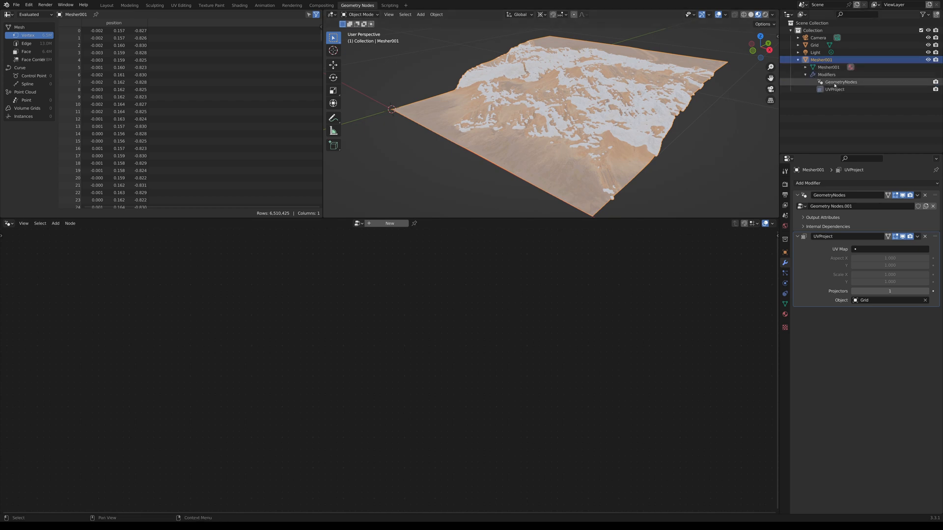
pyautogui.click(837, 82)
pyautogui.moveTo(638, 290); pyautogui.dragTo(506, 283, button='middle')
pyautogui.scroll(4, 546, 315)
pyautogui.moveTo(547, 315); pyautogui.dragTo(408, 333, button='middle')
pyautogui.scroll(5, 435, 322)
# Make room before the Group Output node and add a Set Material node fed by the Join Geometry output.
pyautogui.moveTo(503, 336); pyautogui.dragTo(616, 334)
pyautogui.moveTo(426, 341); pyautogui.dragTo(491, 295)
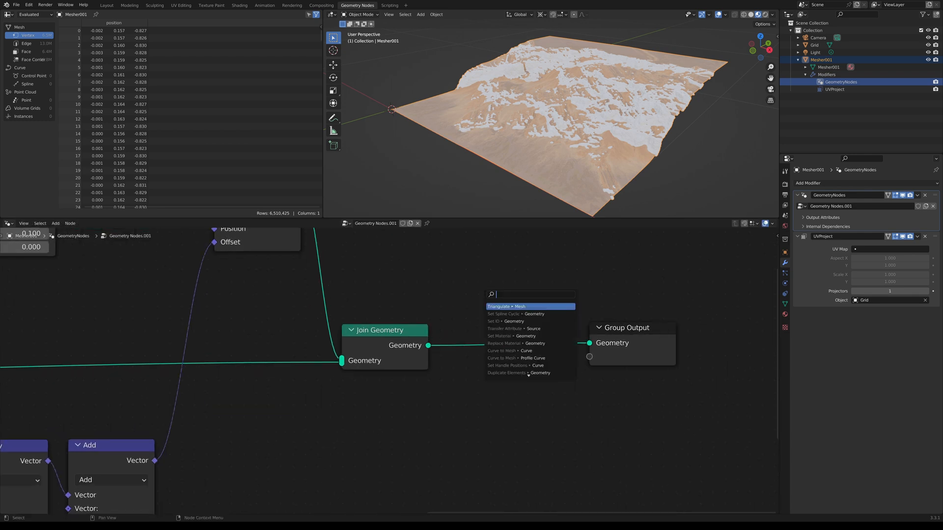
pyautogui.write('set mat')
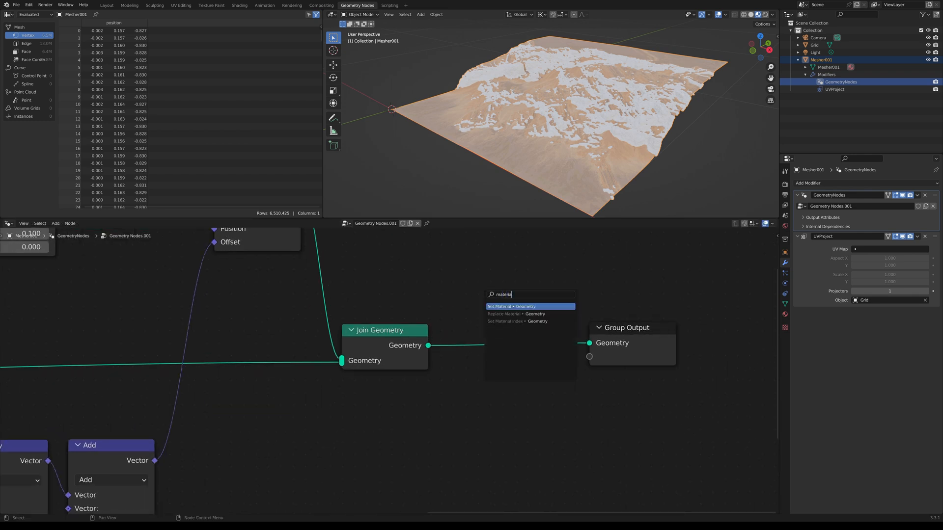
pyautogui.press('Return')
pyautogui.click(470, 286)
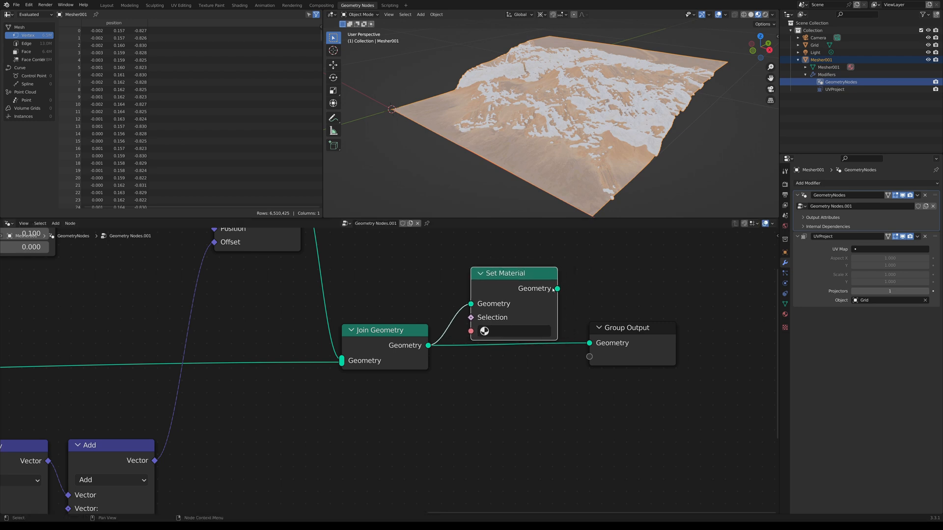
# Assign Material.002 in the Set Material node and connect its geometry to the Group Output.
pyautogui.click(484, 331)
pyautogui.click(518, 372)
pyautogui.moveTo(558, 292); pyautogui.dragTo(583, 342)
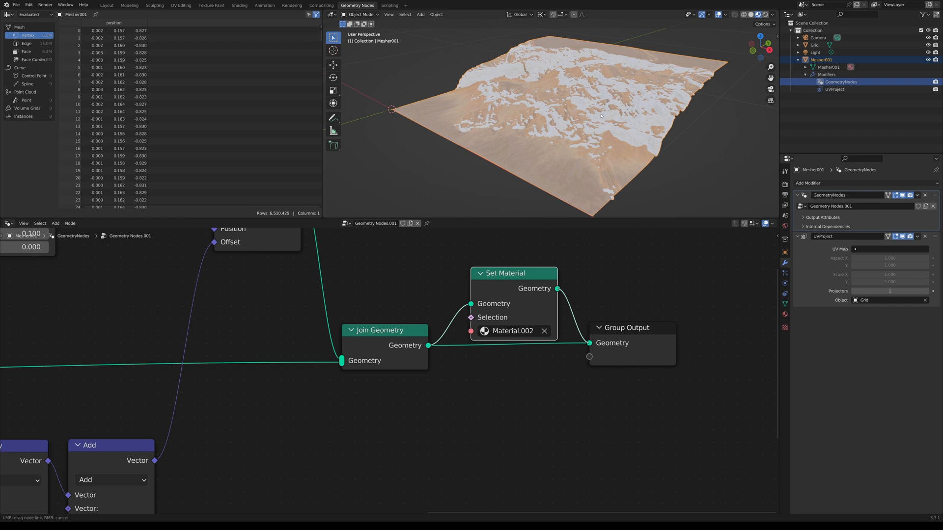
# Finish linking the Set Material geometry to the Group Output and arrange both nodes in line with Join Geometry.
pyautogui.moveTo(583, 341); pyautogui.dragTo(589, 343)
pyautogui.moveTo(514, 281); pyautogui.dragTo(508, 323)
pyautogui.moveTo(662, 331); pyautogui.dragTo(618, 320)
# Examine the projected texture on the terrain, from the whole surface down to the steep cliff faces.
pyautogui.scroll(8, 515, 81)
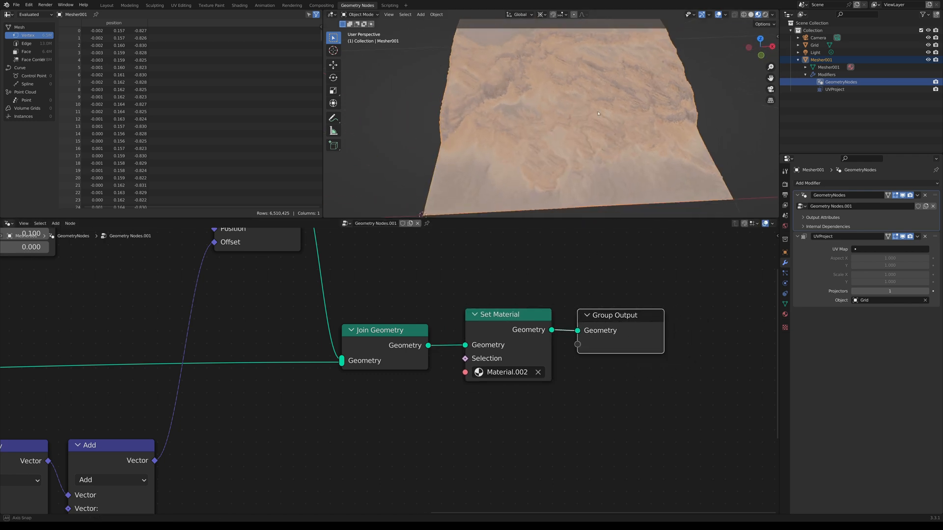
pyautogui.moveTo(497, 109); pyautogui.dragTo(536, 121, button='middle')
pyautogui.scroll(3, 475, 124)
pyautogui.scroll(1, 475, 124)
pyautogui.scroll(3, 478, 123)
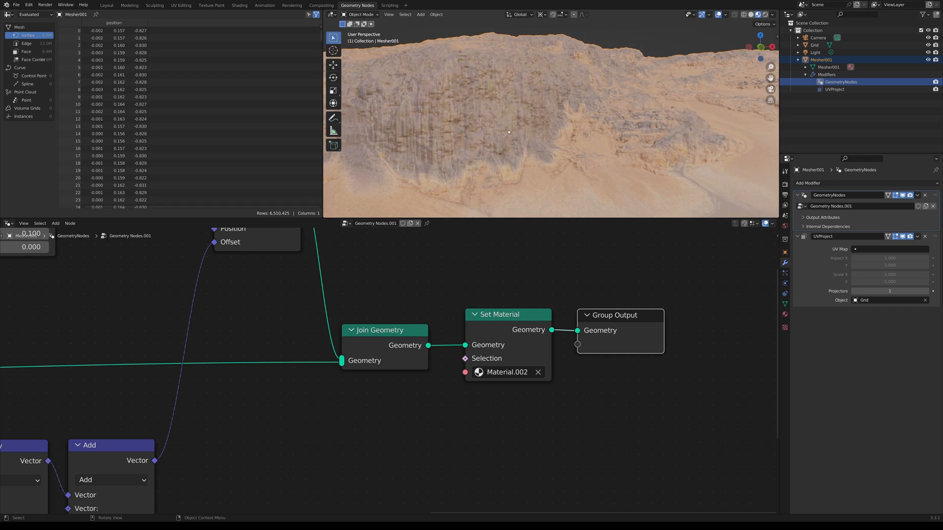
pyautogui.moveTo(509, 132); pyautogui.dragTo(512, 134, button='middle')
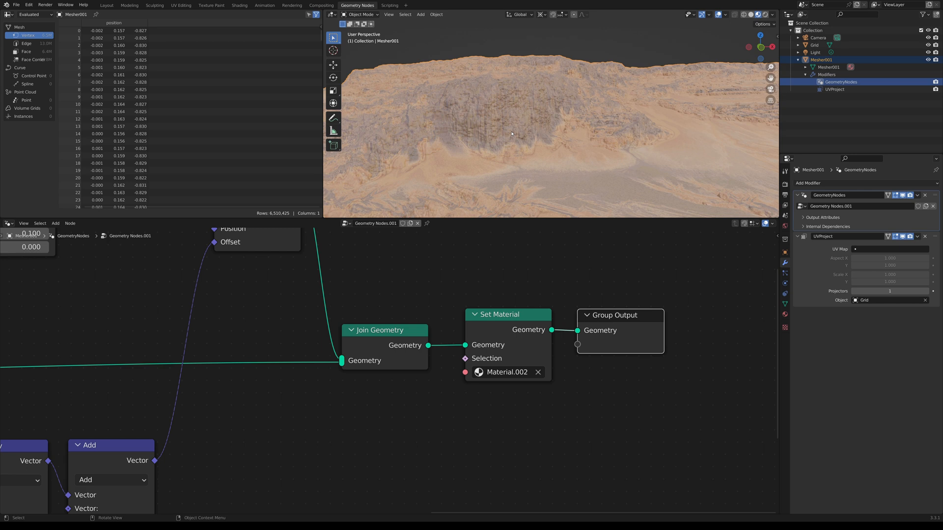
pyautogui.scroll(-2, 523, 131)
pyautogui.moveTo(518, 120)
pyautogui.mouseDown(button='middle')
pyautogui.moveTo(511, 118)
pyautogui.moveTo(522, 106)
pyautogui.mouseUp(button='middle')
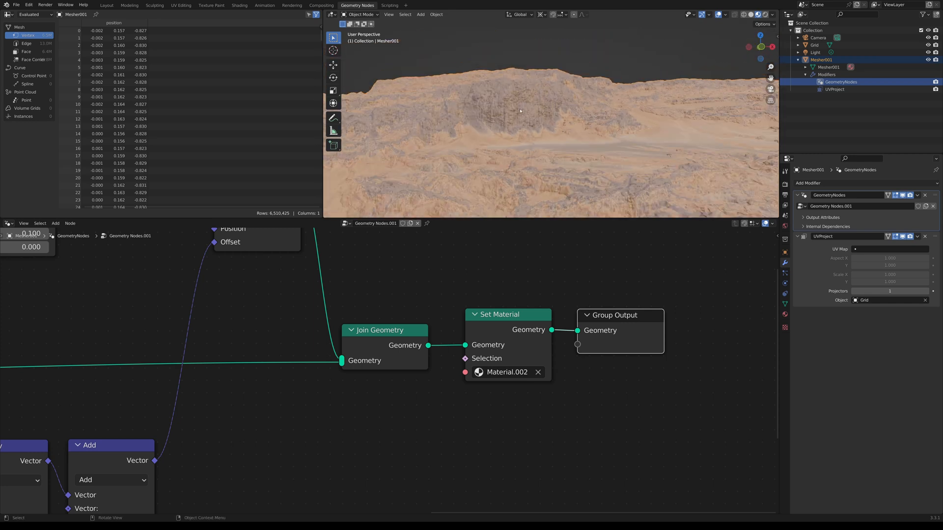
pyautogui.scroll(3, 506, 102)
pyautogui.scroll(-5, 551, 126)
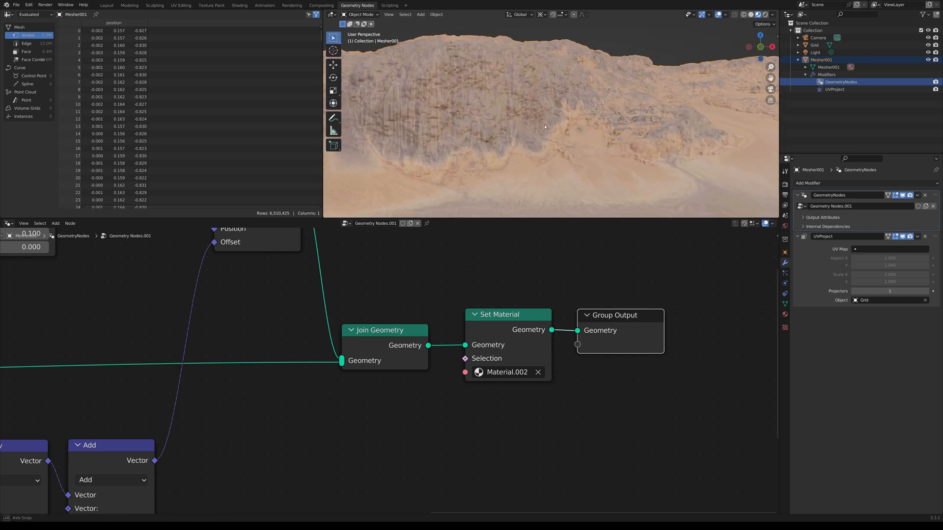
pyautogui.keyDown('shift'); pyautogui.moveTo(544, 136); pyautogui.dragTo(551, 147, button='middle'); pyautogui.keyUp('shift')
pyautogui.scroll(2, 543, 146)
pyautogui.scroll(2, 557, 144)
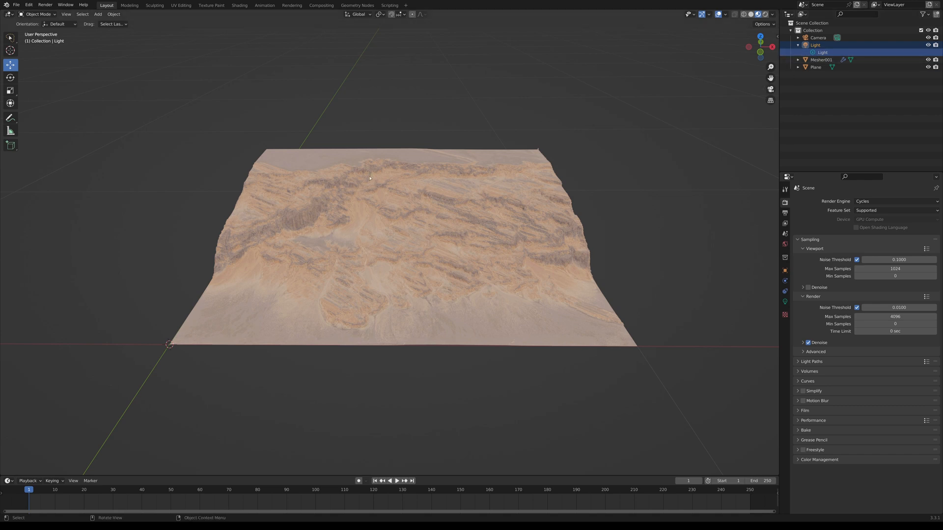
# Set the render engine to Cycles and display the textured terrain in rendered viewport shading.
pyautogui.scroll(6, 340, 238)
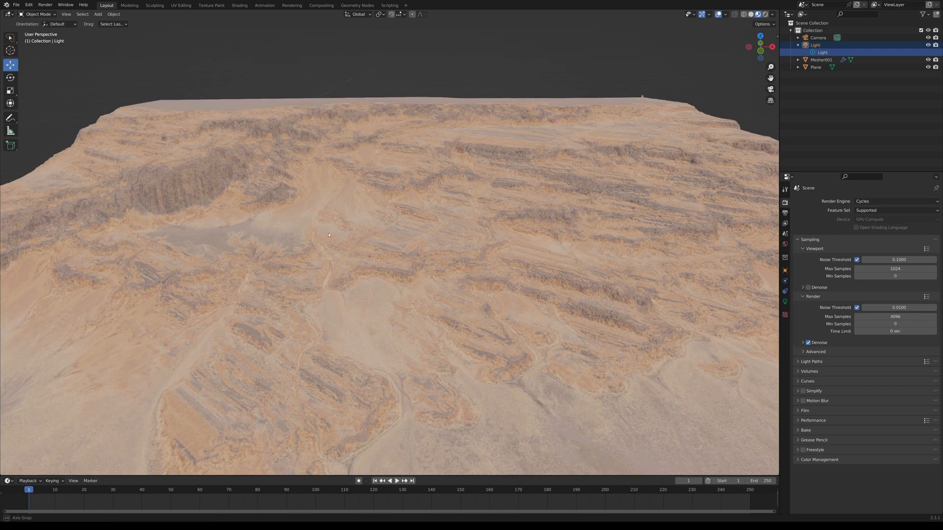
pyautogui.moveTo(328, 235); pyautogui.dragTo(312, 254, button='middle')
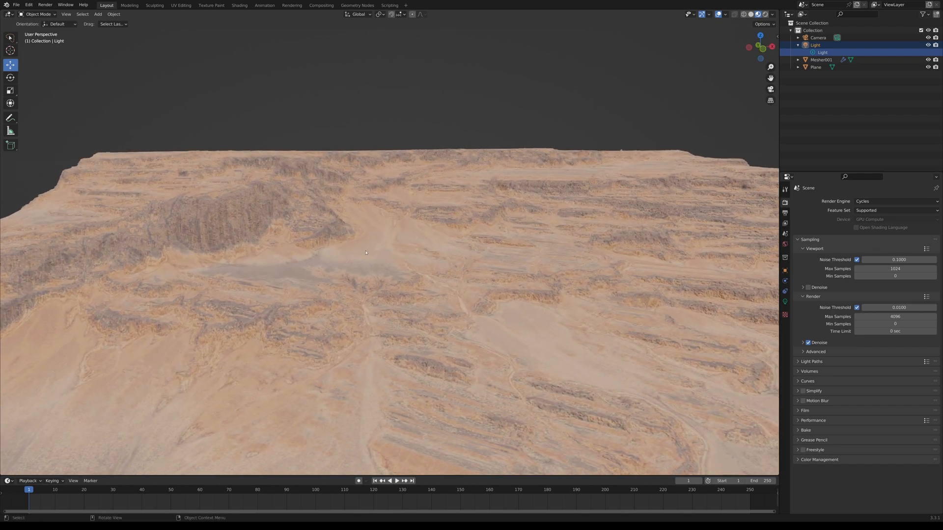
pyautogui.click(861, 200)
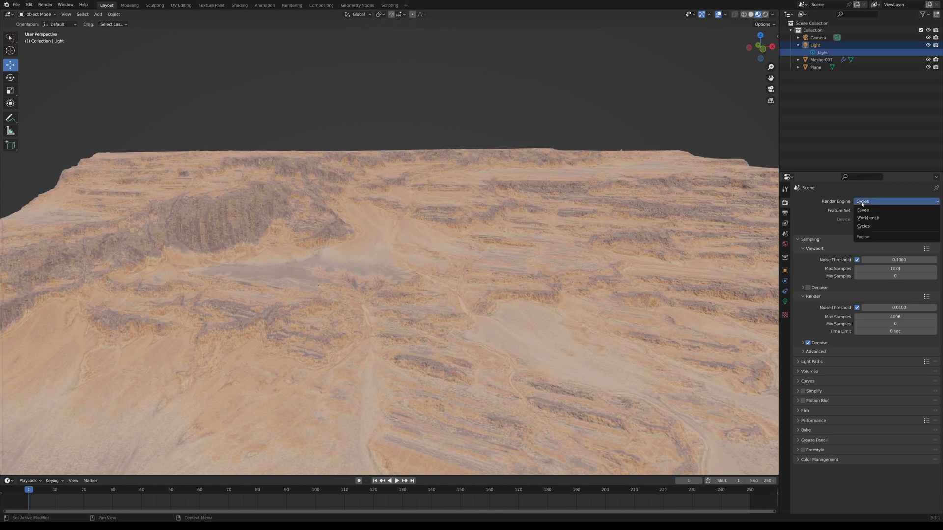
pyautogui.click(857, 227)
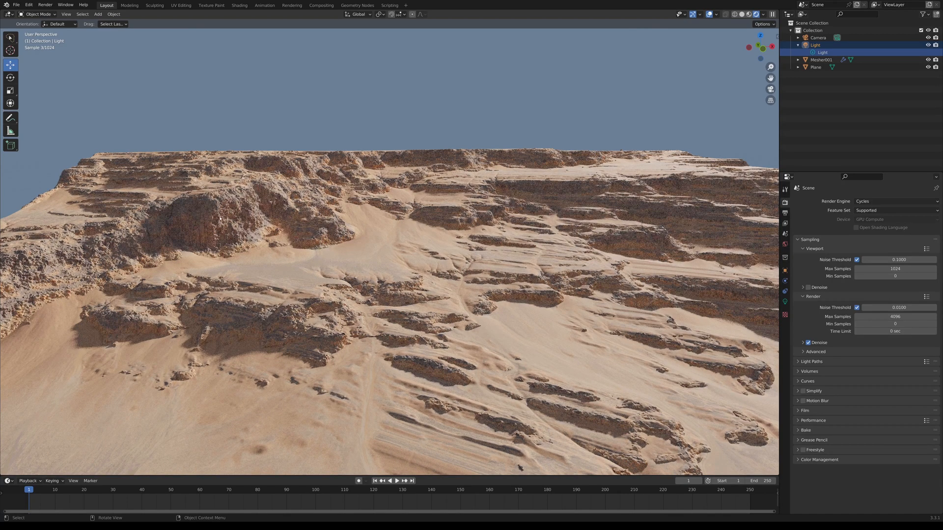
# Examine the lit, rendered terrain around the cliff and sand slopes, both close up and as a whole.
pyautogui.scroll(4, 228, 209)
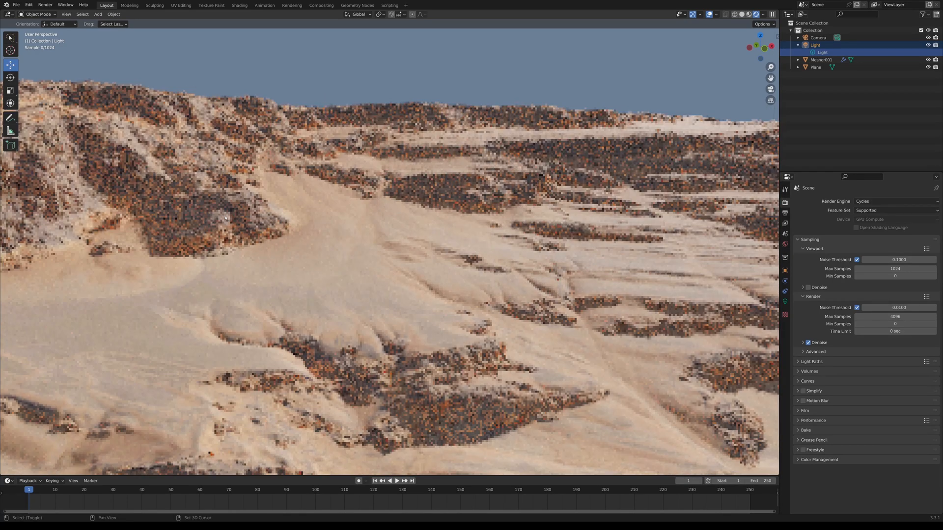
pyautogui.moveTo(225, 218); pyautogui.dragTo(342, 224, button='middle')
pyautogui.keyDown('shift'); pyautogui.moveTo(268, 206); pyautogui.dragTo(298, 229, button='middle'); pyautogui.keyUp('shift')
pyautogui.scroll(2, 297, 230)
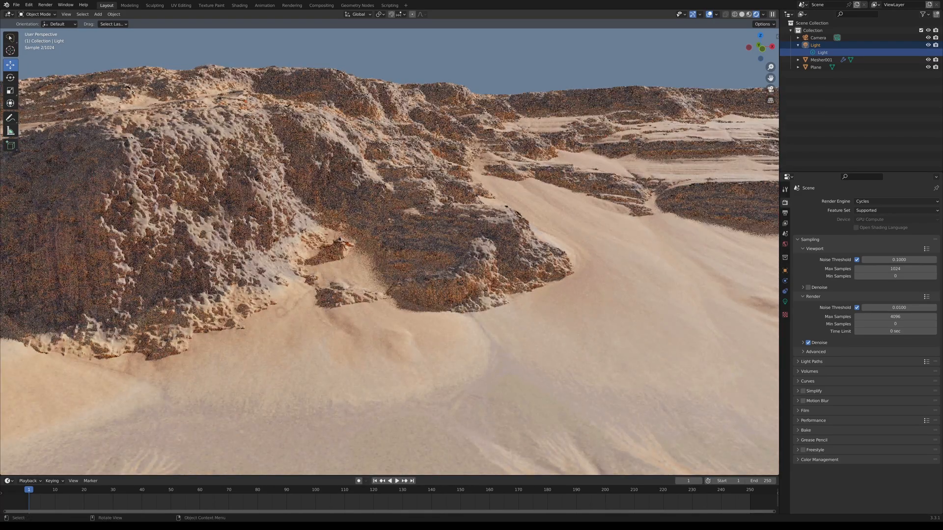
pyautogui.scroll(-3, 297, 230)
pyautogui.keyDown('shift'); pyautogui.moveTo(286, 224); pyautogui.dragTo(233, 226, button='middle'); pyautogui.keyUp('shift')
pyautogui.scroll(-3, 232, 226)
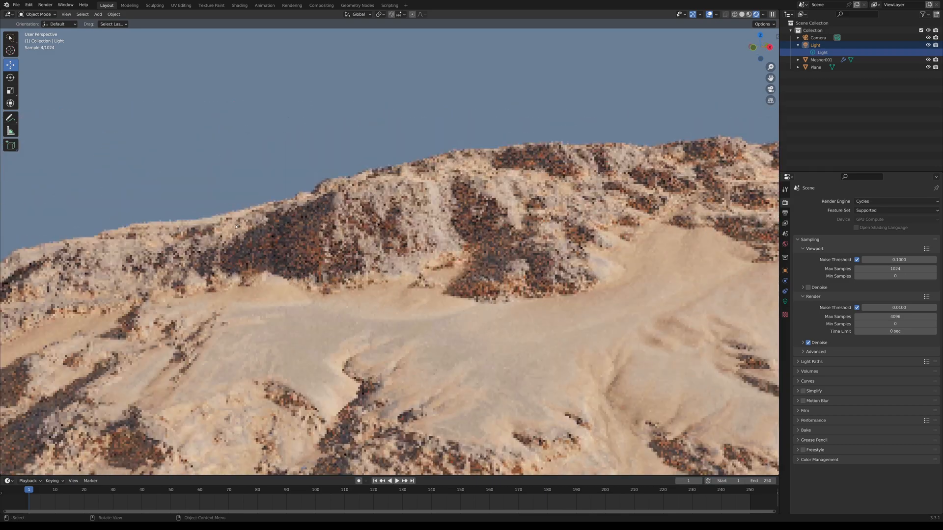
pyautogui.moveTo(376, 246); pyautogui.dragTo(427, 268, button='middle')
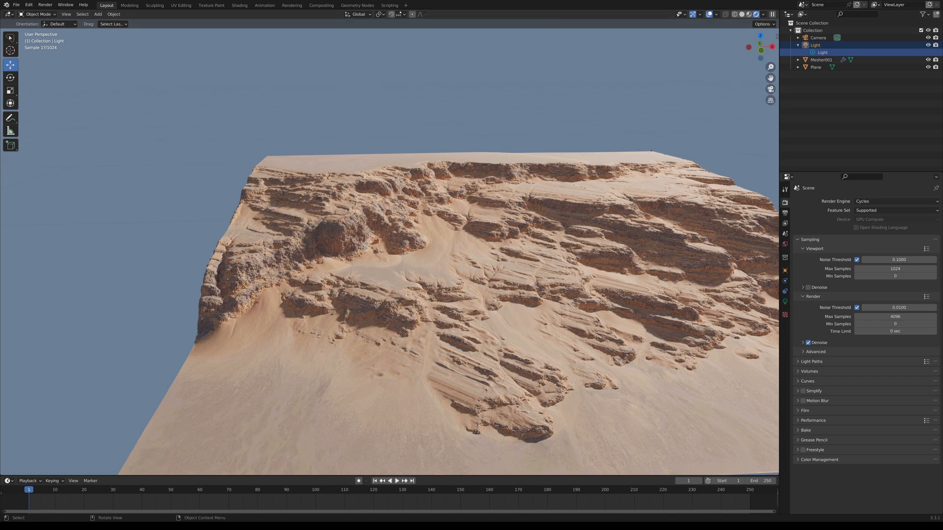
pyautogui.moveTo(357, 210)
pyautogui.mouseDown()
pyautogui.moveTo(312, 217)
pyautogui.moveTo(324, 263)
pyautogui.moveTo(386, 229)
pyautogui.moveTo(357, 210)
pyautogui.mouseUp()
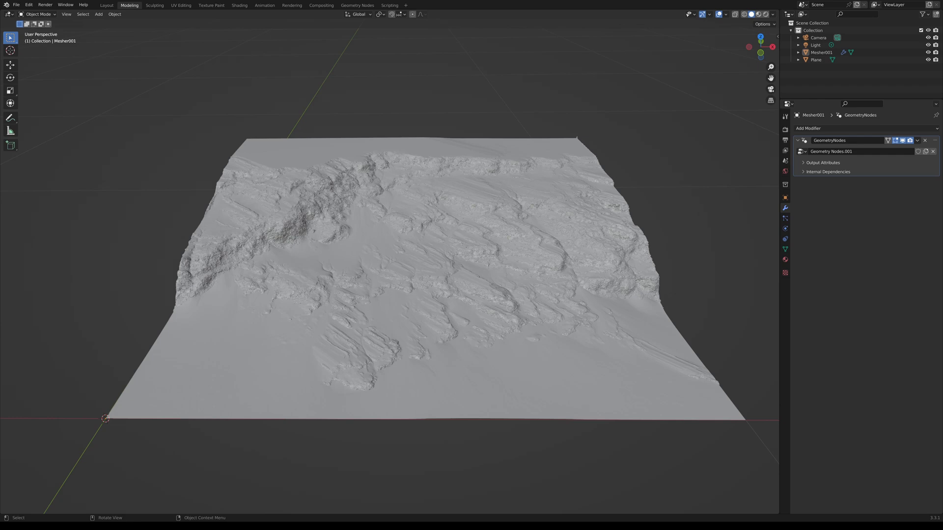
# Examine the untextured terrain mesh in solid shading, from the cliff and lower rock outcrops to the full surface.
pyautogui.scroll(8, 346, 257)
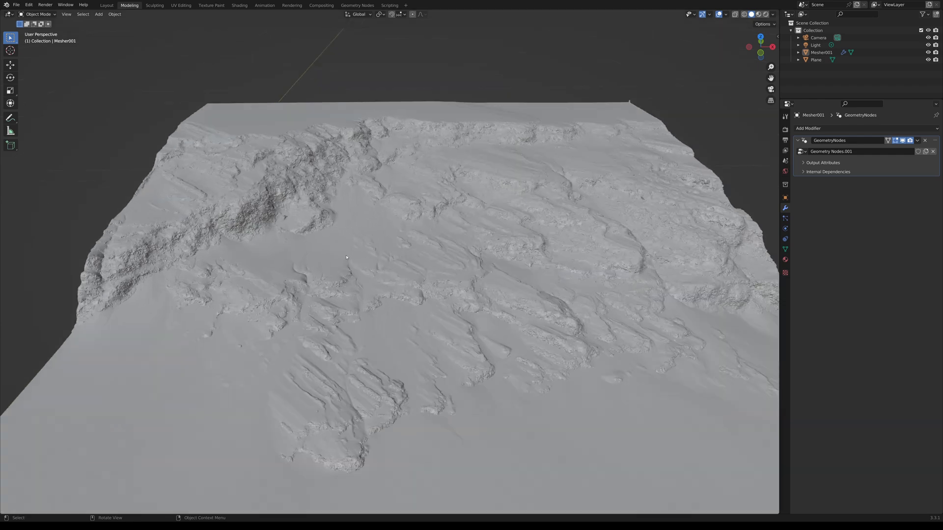
pyautogui.moveTo(383, 291); pyautogui.dragTo(379, 264, button='middle')
pyautogui.keyDown('shift'); pyautogui.moveTo(258, 271); pyautogui.dragTo(336, 255, button='middle'); pyautogui.keyUp('shift')
pyautogui.scroll(3, 316, 280)
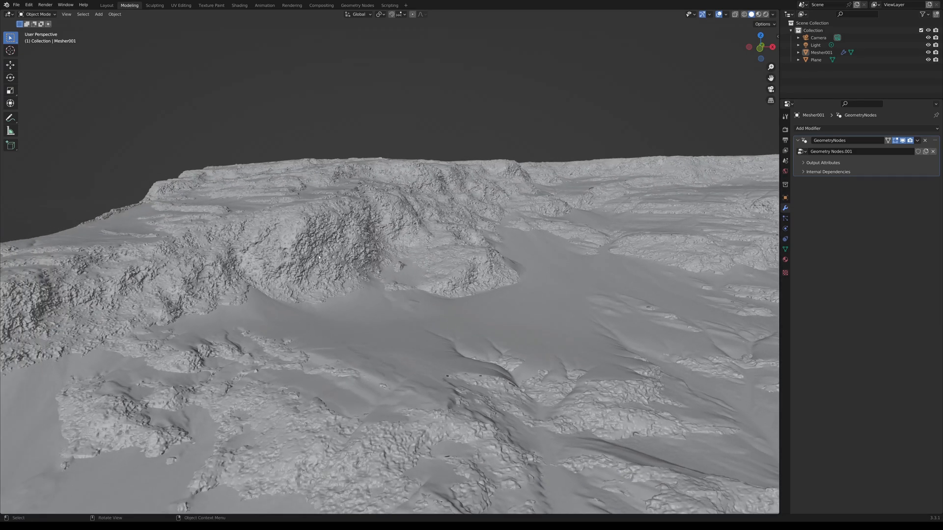
pyautogui.keyDown('shift'); pyautogui.moveTo(335, 297); pyautogui.dragTo(388, 327, button='middle'); pyautogui.keyUp('shift')
pyautogui.moveTo(377, 358); pyautogui.dragTo(352, 365, button='middle')
pyautogui.keyDown('shift'); pyautogui.moveTo(289, 366); pyautogui.dragTo(326, 304, button='middle'); pyautogui.keyUp('shift')
pyautogui.moveTo(278, 377); pyautogui.dragTo(308, 342, button='middle')
pyautogui.scroll(3, 287, 382)
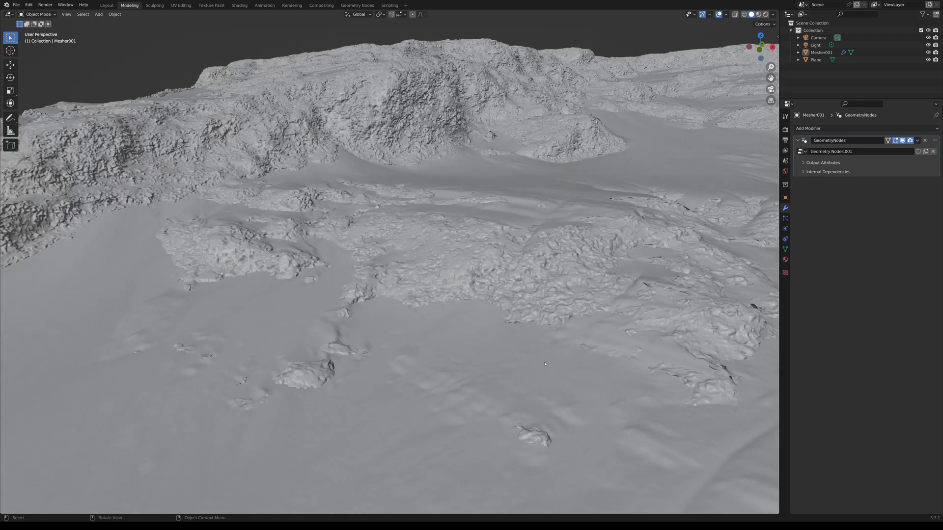
pyautogui.scroll(-5, 518, 365)
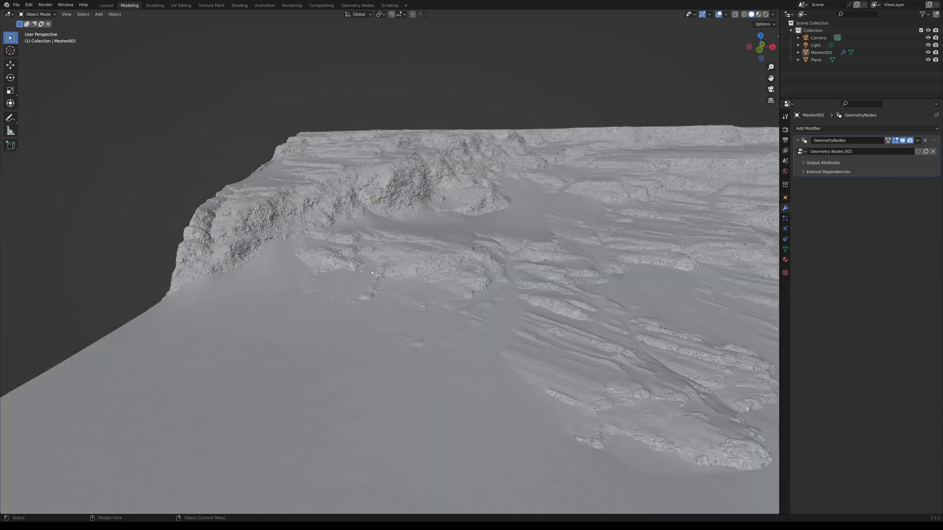
pyautogui.moveTo(426, 268); pyautogui.dragTo(355, 318, button='middle')
pyautogui.scroll(2, 385, 327)
pyautogui.scroll(-6, 384, 328)
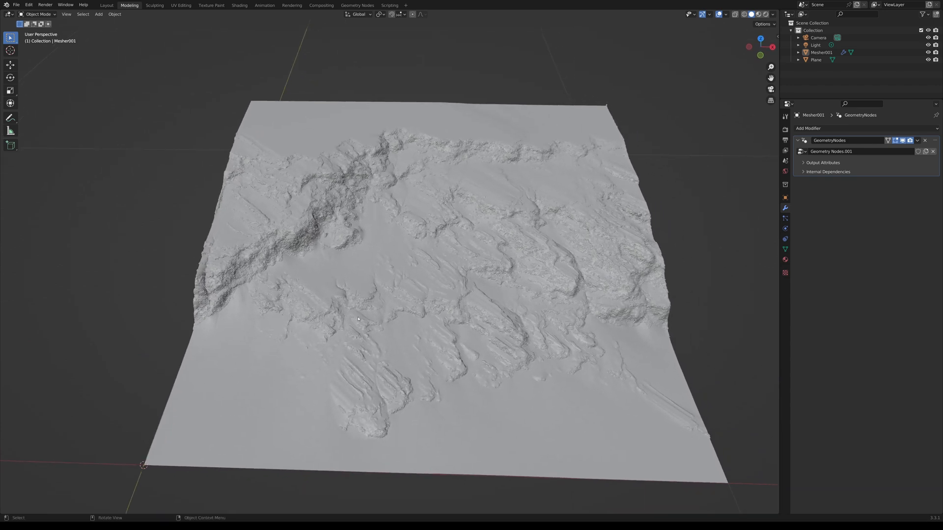
pyautogui.moveTo(353, 311); pyautogui.dragTo(357, 294, button='middle')
pyautogui.scroll(4, 357, 294)
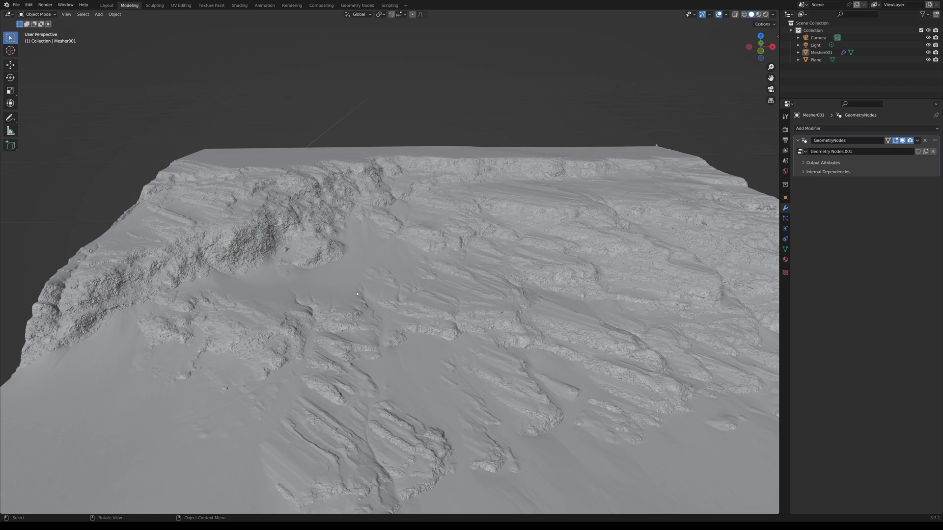
# Inspect the displaced rock detail on the steep cliff up close and compare it with the surrounding smooth slopes.
pyautogui.scroll(4, 233, 209)
pyautogui.keyDown('shift'); pyautogui.moveTo(123, 210); pyautogui.dragTo(276, 277, button='middle'); pyautogui.keyUp('shift')
pyautogui.scroll(2, 261, 266)
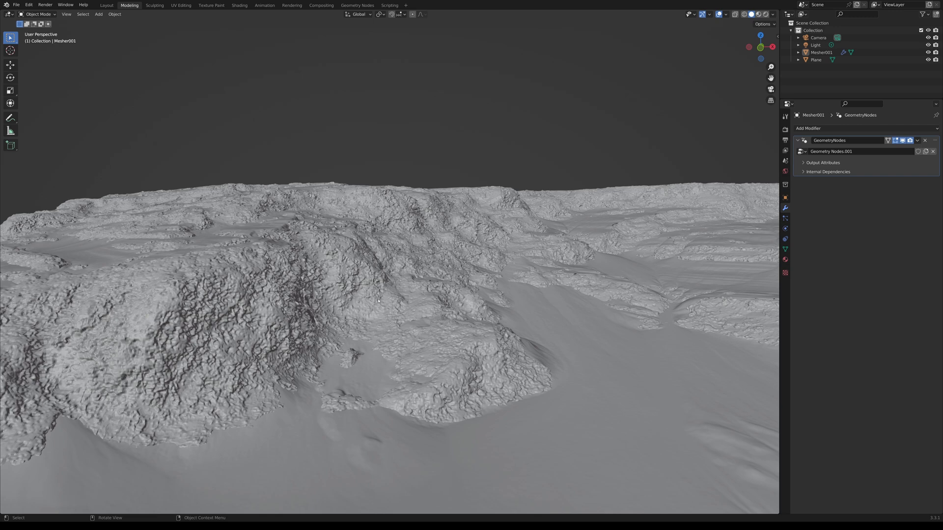
pyautogui.scroll(-8, 376, 301)
pyautogui.moveTo(459, 311); pyautogui.dragTo(546, 298, button='middle')
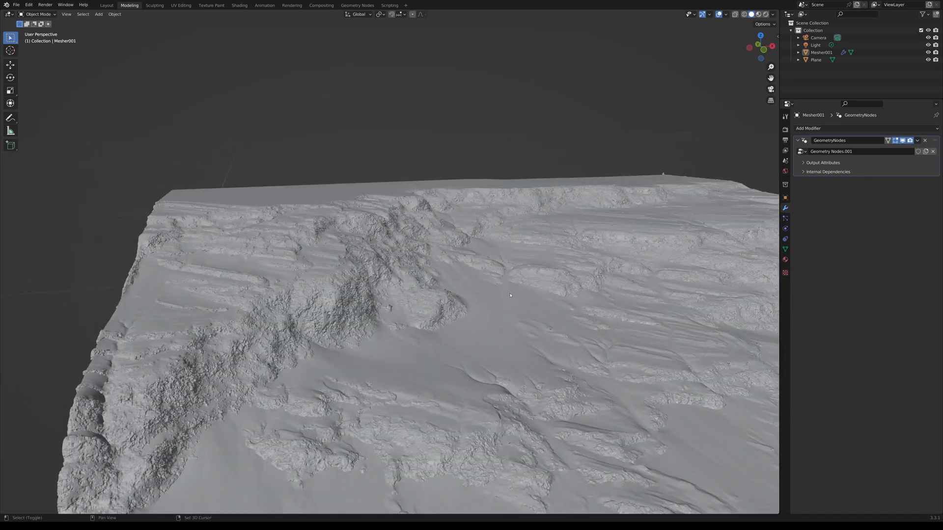
pyautogui.scroll(1, 347, 311)
pyautogui.keyDown('shift'); pyautogui.moveTo(347, 311); pyautogui.dragTo(318, 271, button='middle'); pyautogui.keyUp('shift')
pyautogui.scroll(1, 319, 271)
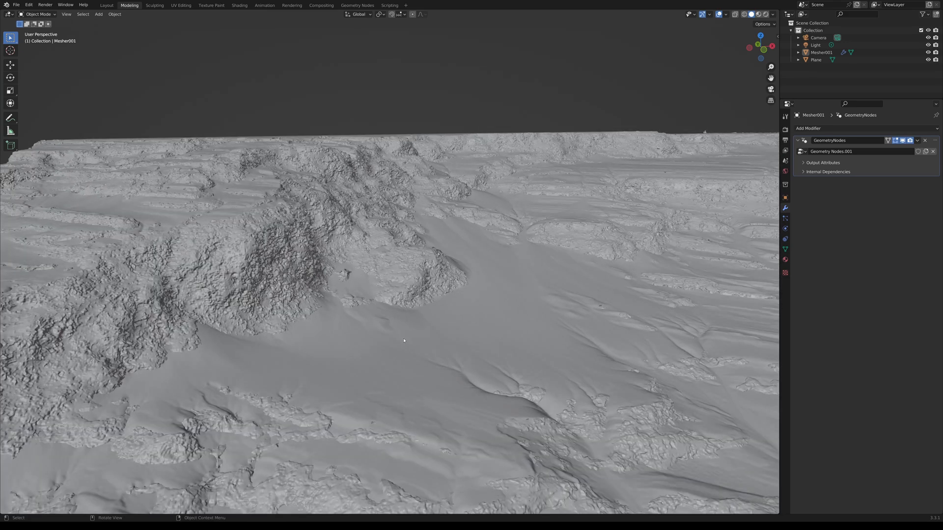
pyautogui.scroll(-5, 399, 344)
pyautogui.moveTo(421, 341); pyautogui.dragTo(356, 344, button='middle')
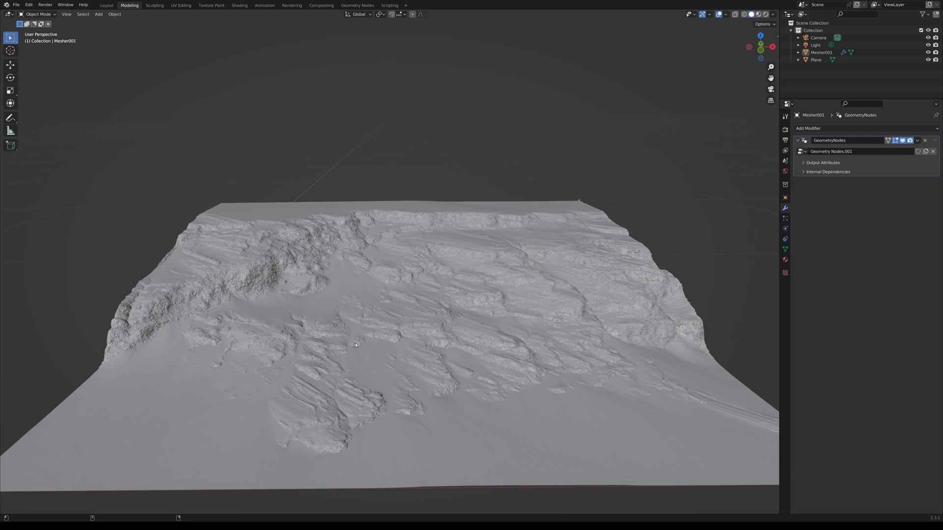
# Switch to the Gaea environments PDF in Chrome and review its slides on texture reprojection, before/after results, optimizing and next steps.
pyautogui.hotkey('alt', 'Tab')
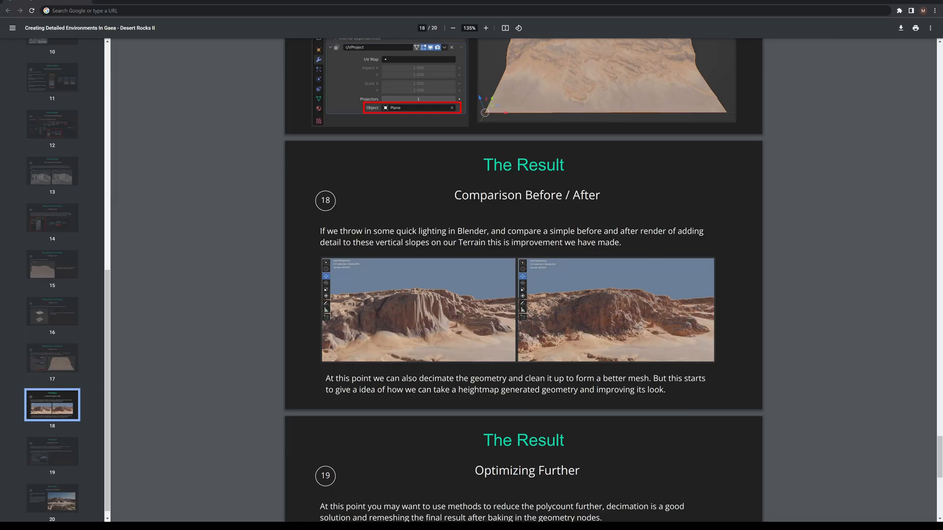
pyautogui.scroll(15, 557, 248)
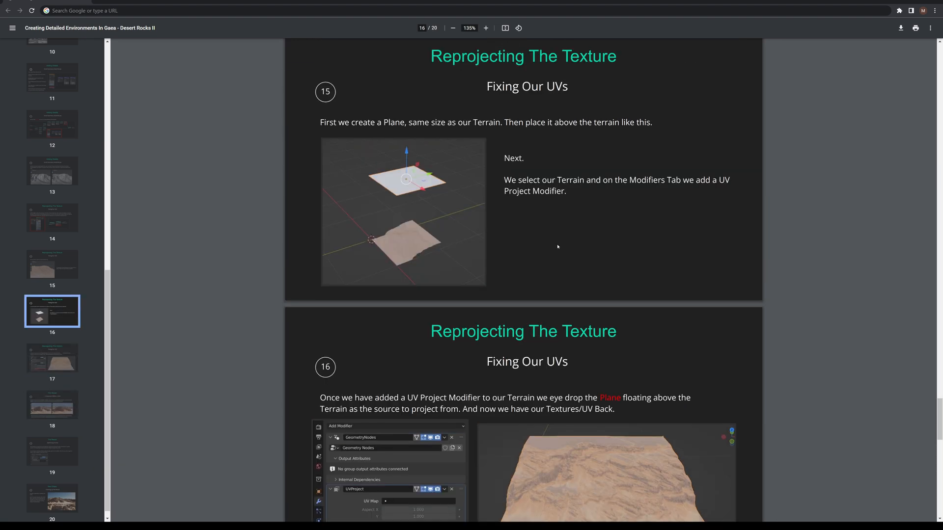
pyautogui.scroll(-15, 557, 248)
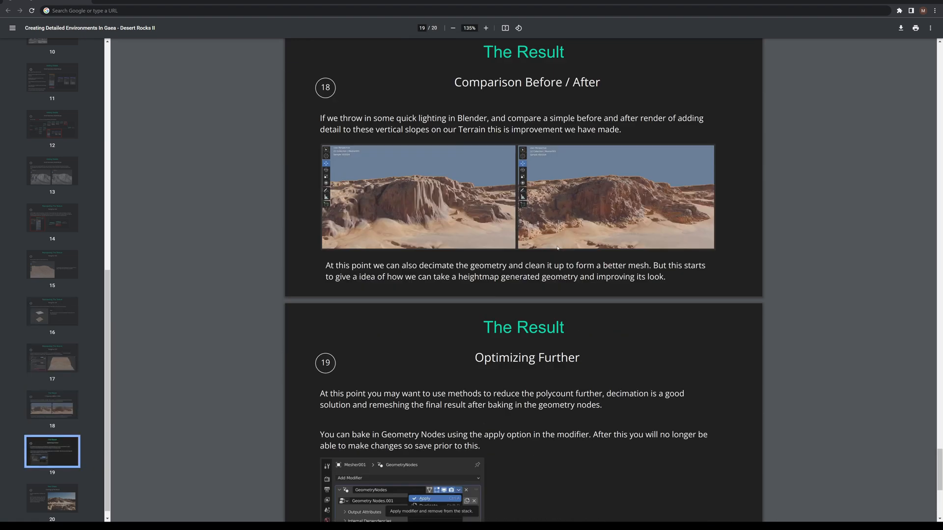
pyautogui.scroll(-6, 558, 248)
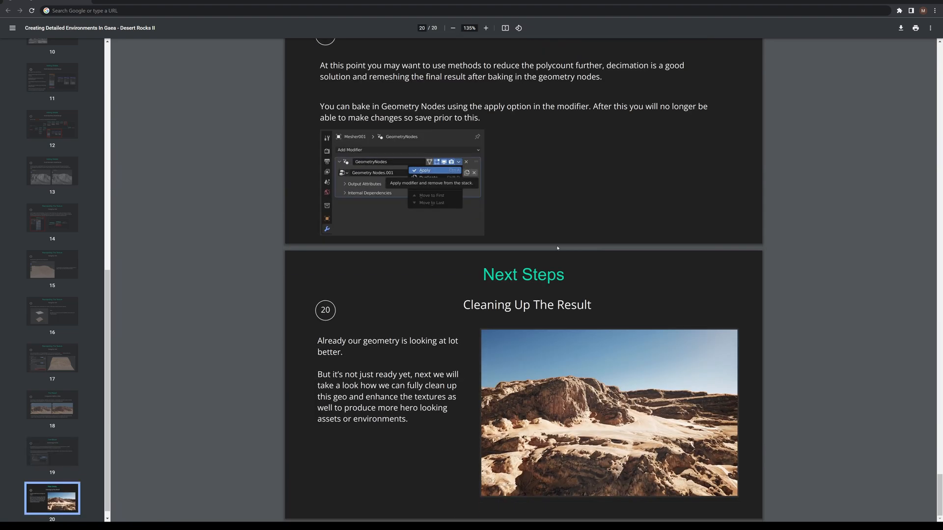
pyautogui.scroll(20, 557, 248)
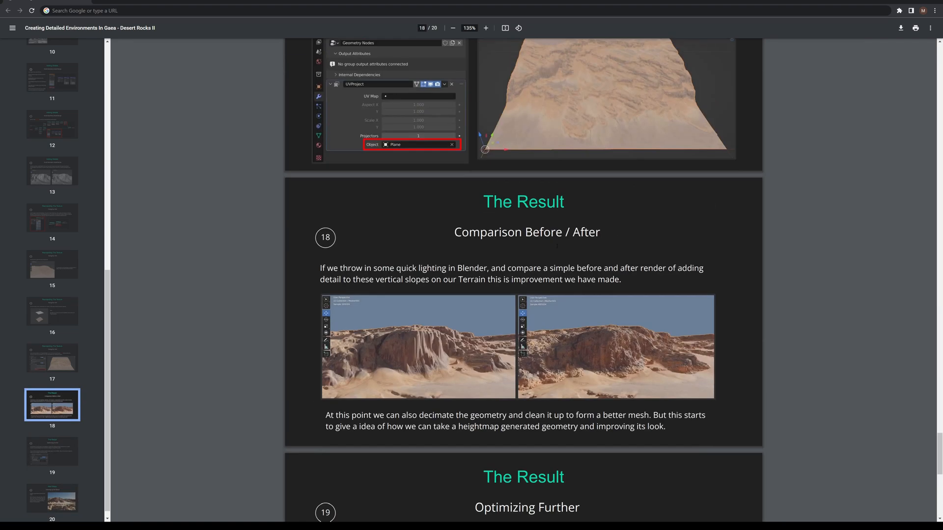
pyautogui.scroll(16, 558, 246)
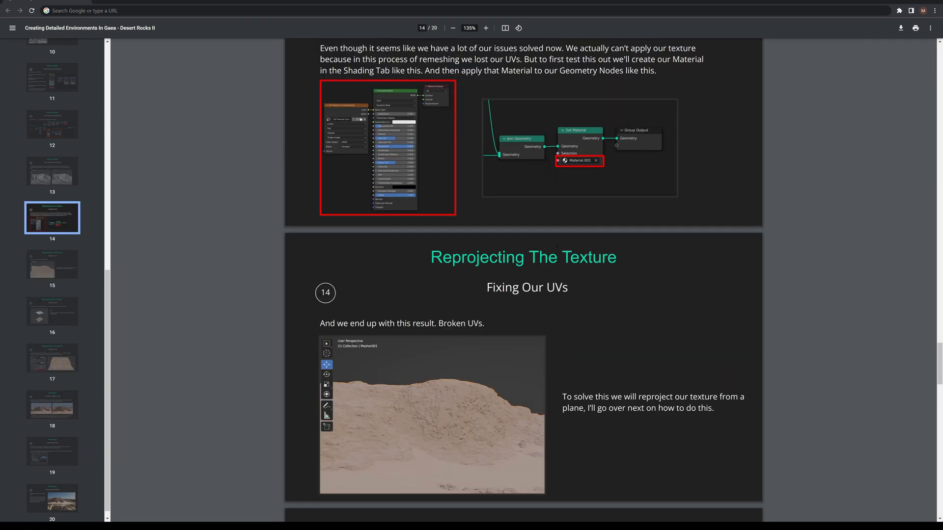
pyautogui.scroll(8, 557, 247)
pyautogui.scroll(-6, 557, 248)
pyautogui.scroll(-20, 557, 248)
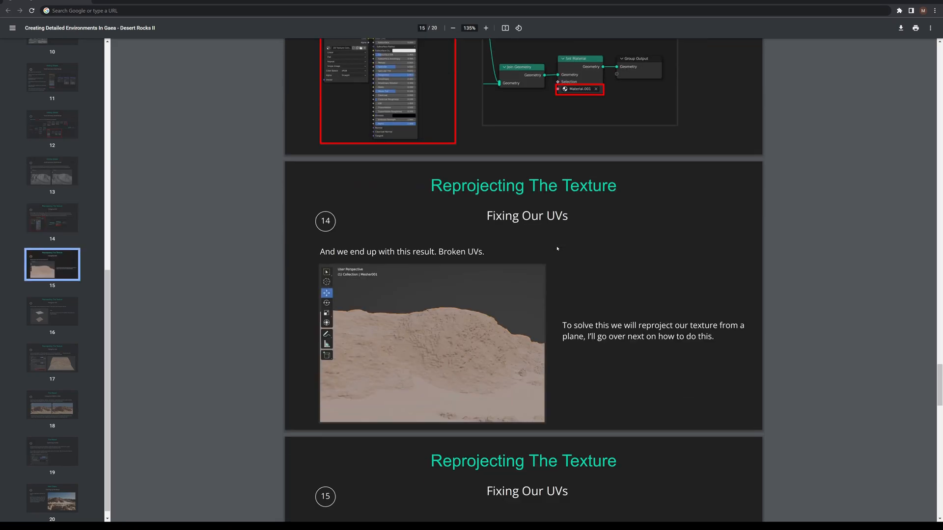
pyautogui.scroll(-4, 557, 249)
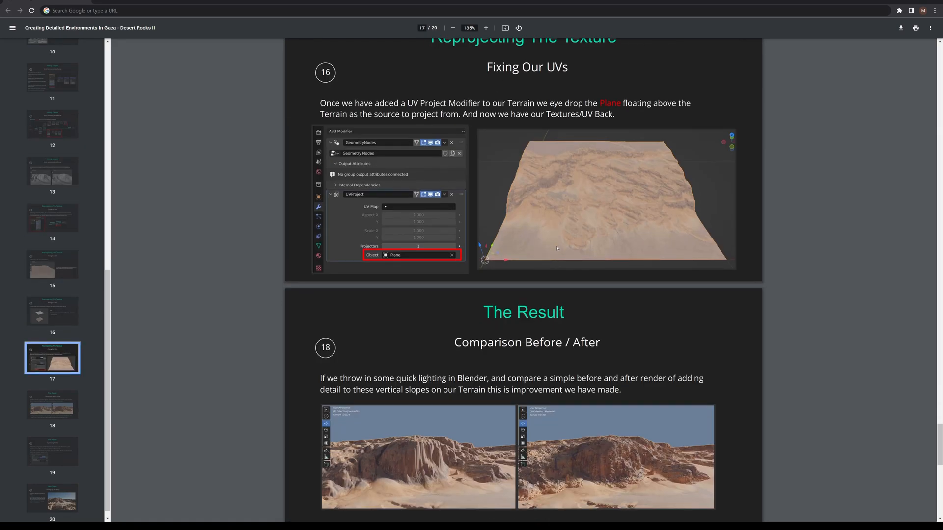
pyautogui.scroll(-2, 557, 248)
pyautogui.scroll(4, 557, 249)
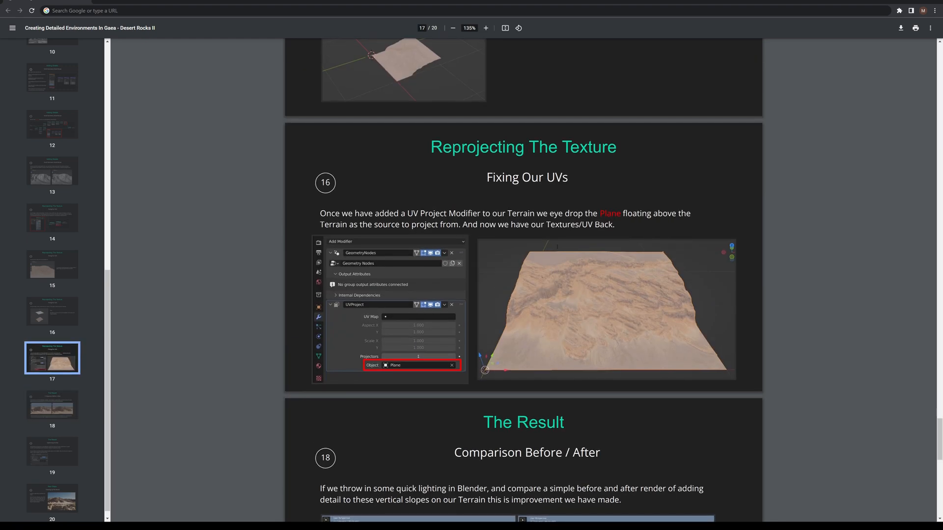